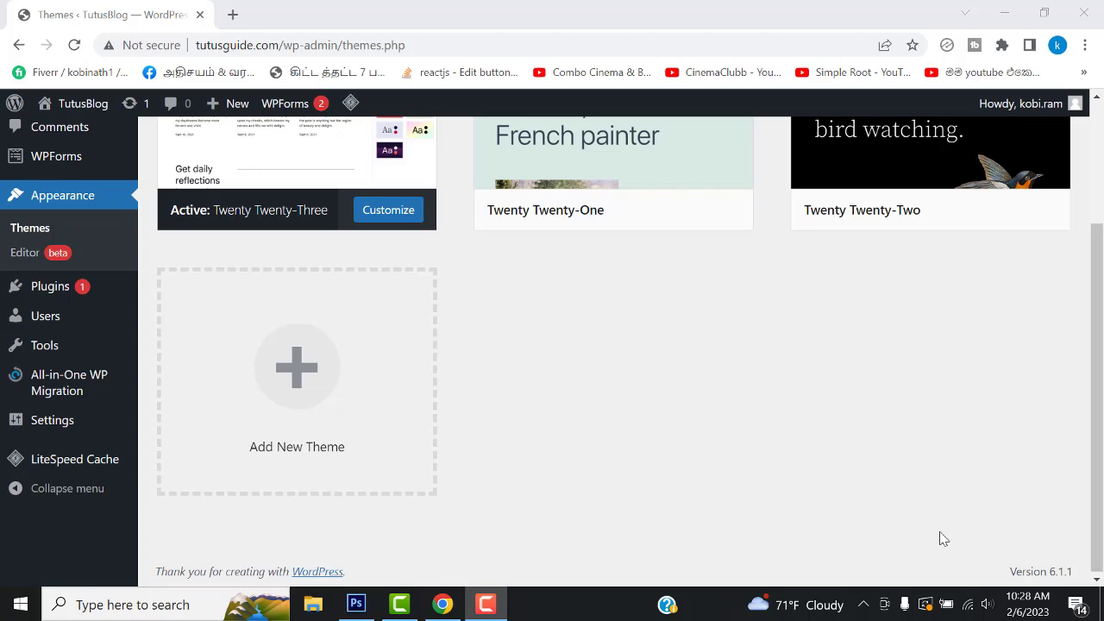
- Open the WordPress Updates page from the dashboard and review the core version and available plugin updates
{"action": "scroll", "coordinate": [561, 528], "scroll_direction": "up", "scroll_amount": 3}
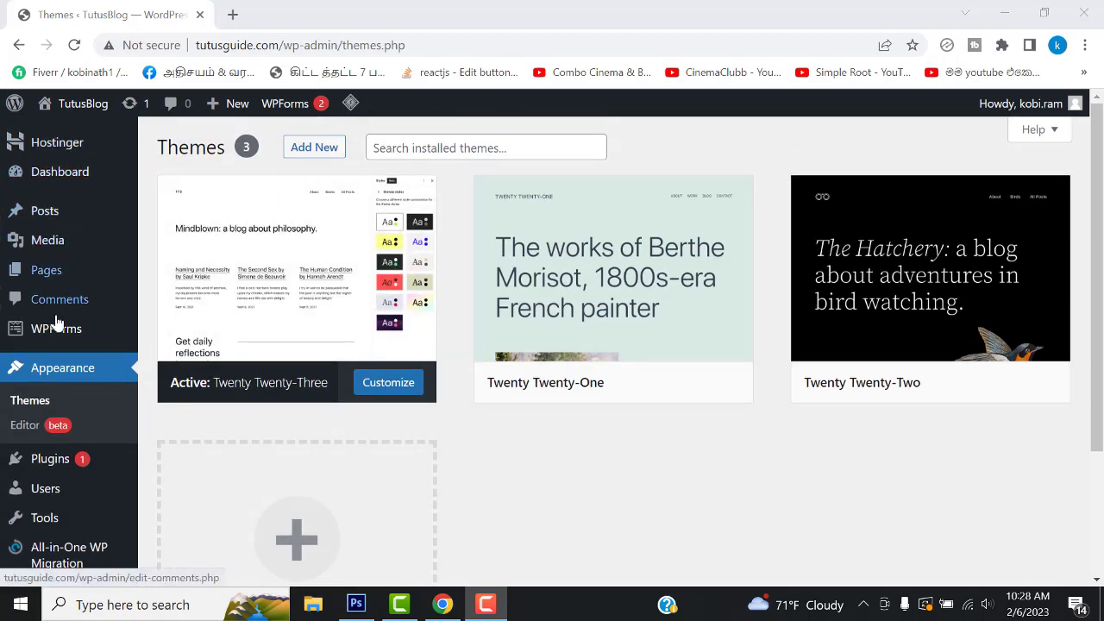
{"action": "mouse_move", "coordinate": [41, 184]}
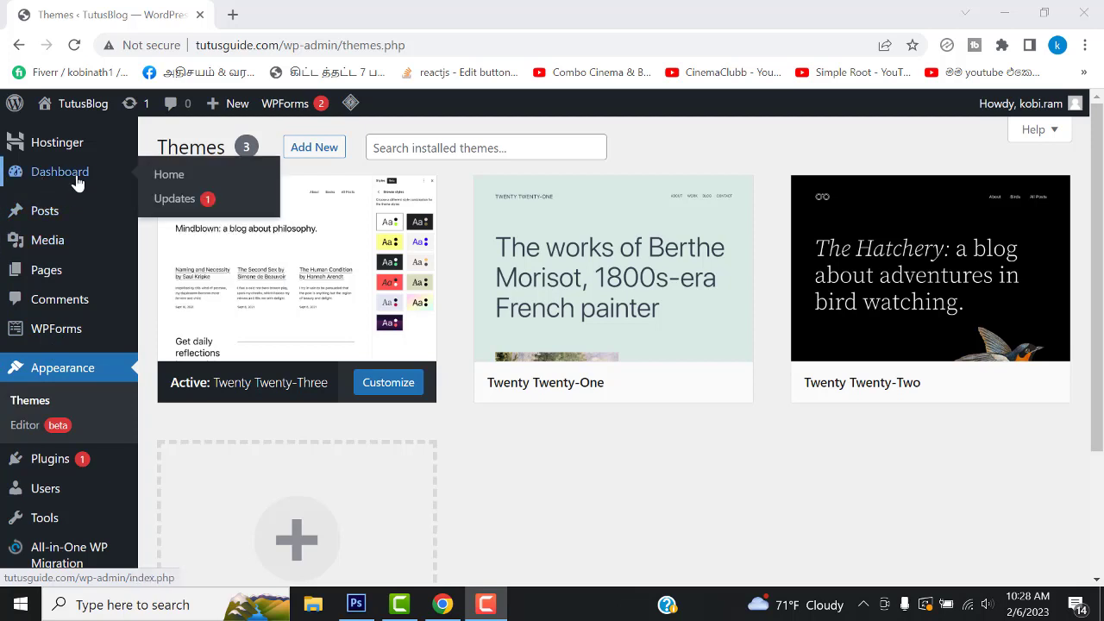
{"action": "mouse_move", "coordinate": [50, 219]}
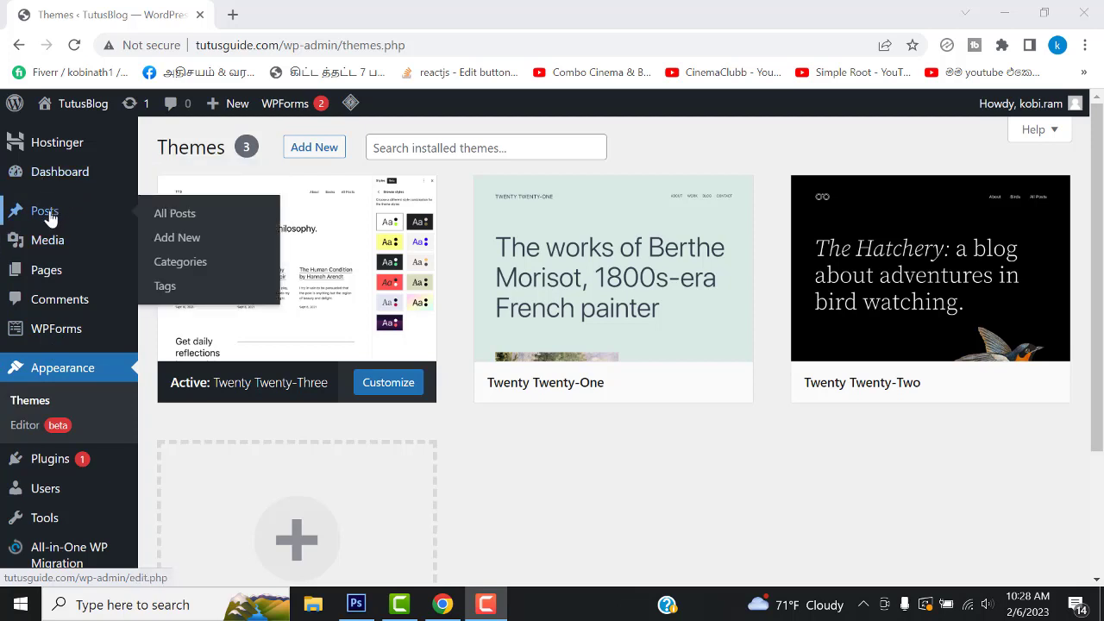
{"action": "mouse_move", "coordinate": [52, 242]}
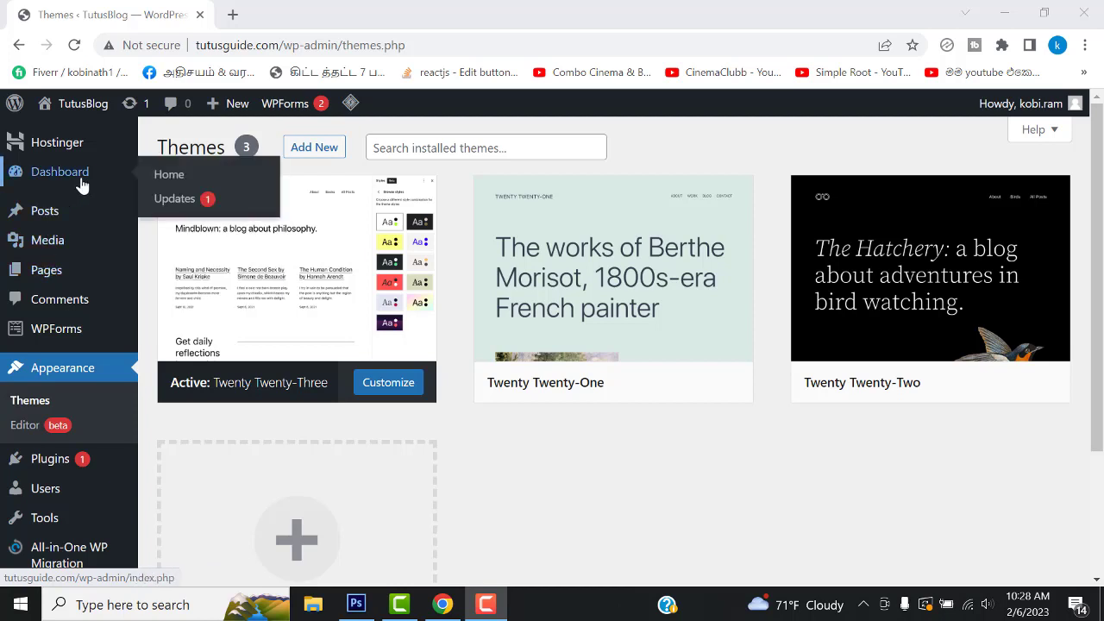
{"action": "left_click", "coordinate": [175, 181]}
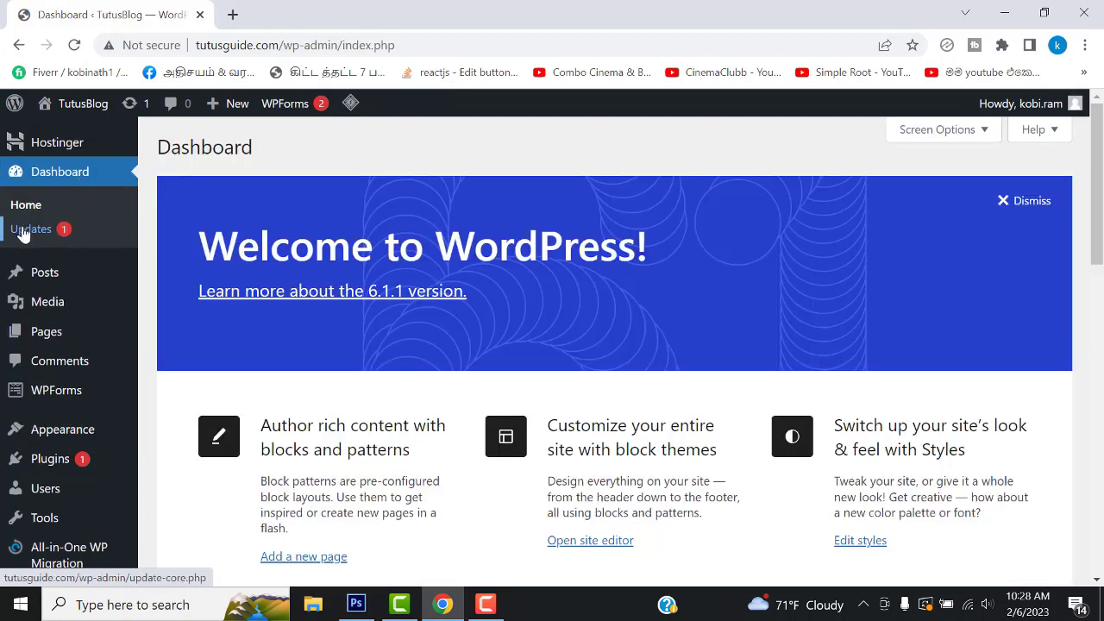
{"action": "left_click", "coordinate": [23, 233]}
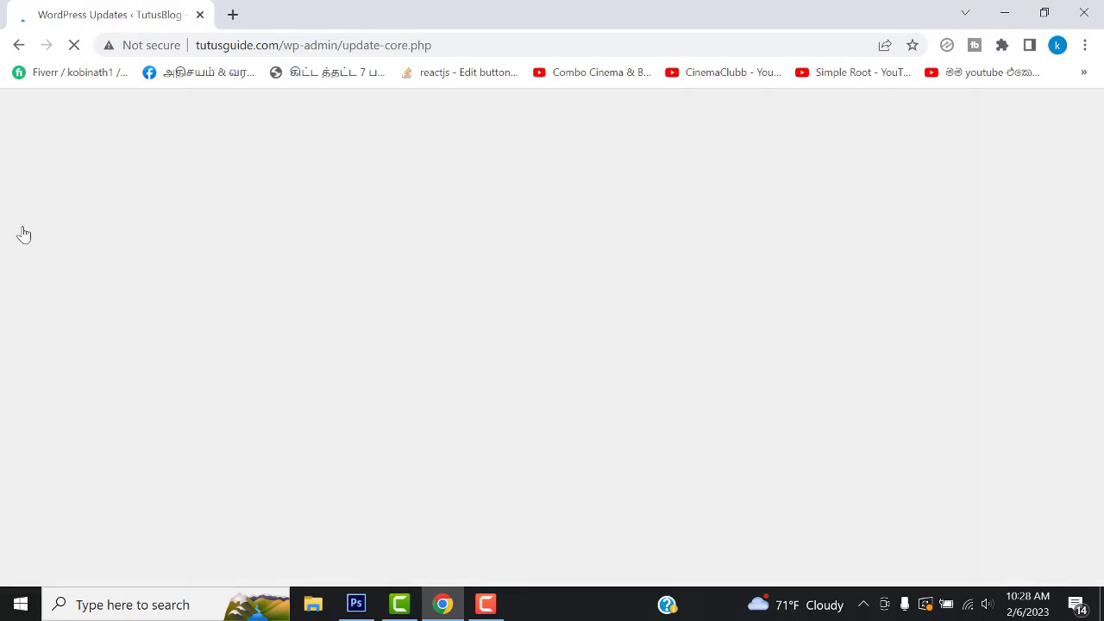
{"action": "scroll", "coordinate": [339, 215], "scroll_direction": "down", "scroll_amount": 3}
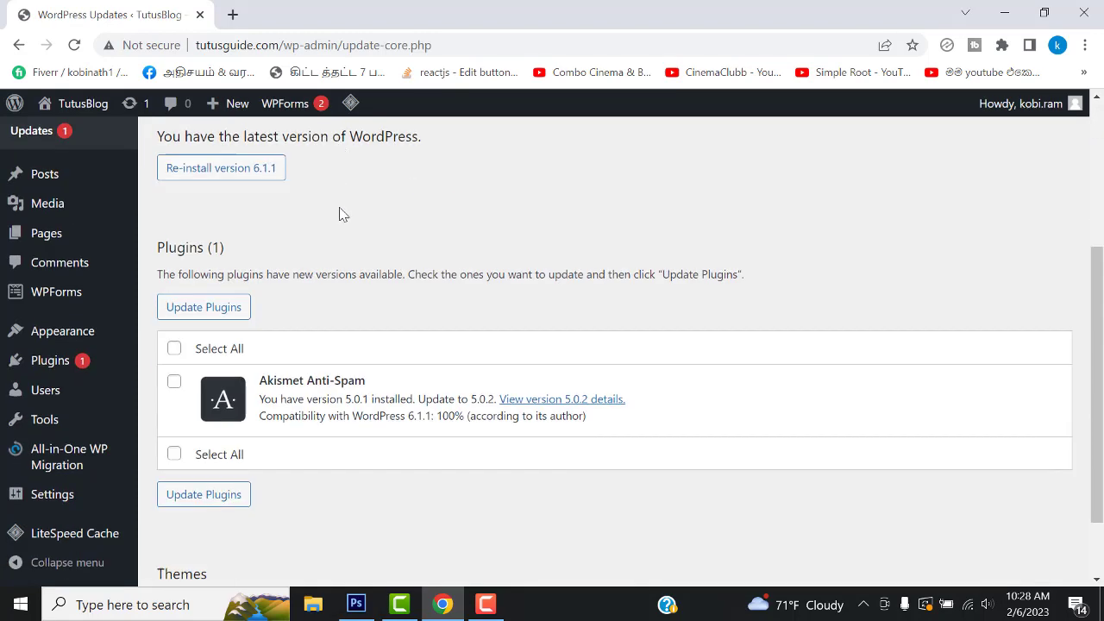
{"action": "scroll", "coordinate": [353, 237], "scroll_direction": "up", "scroll_amount": 2}
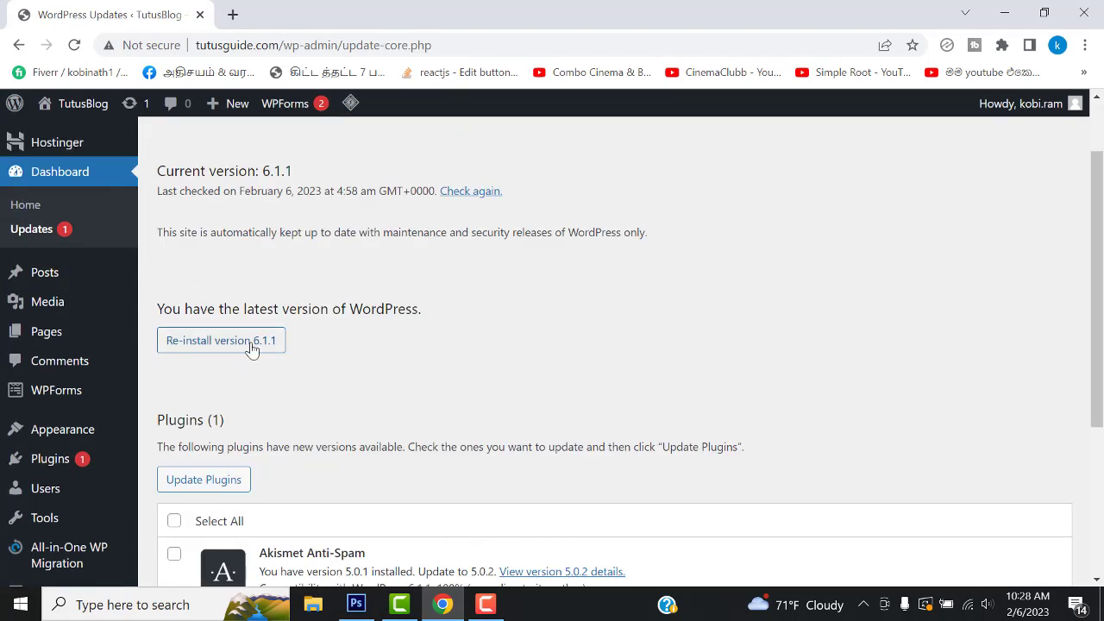
{"action": "scroll", "coordinate": [332, 256], "scroll_direction": "up", "scroll_amount": 1}
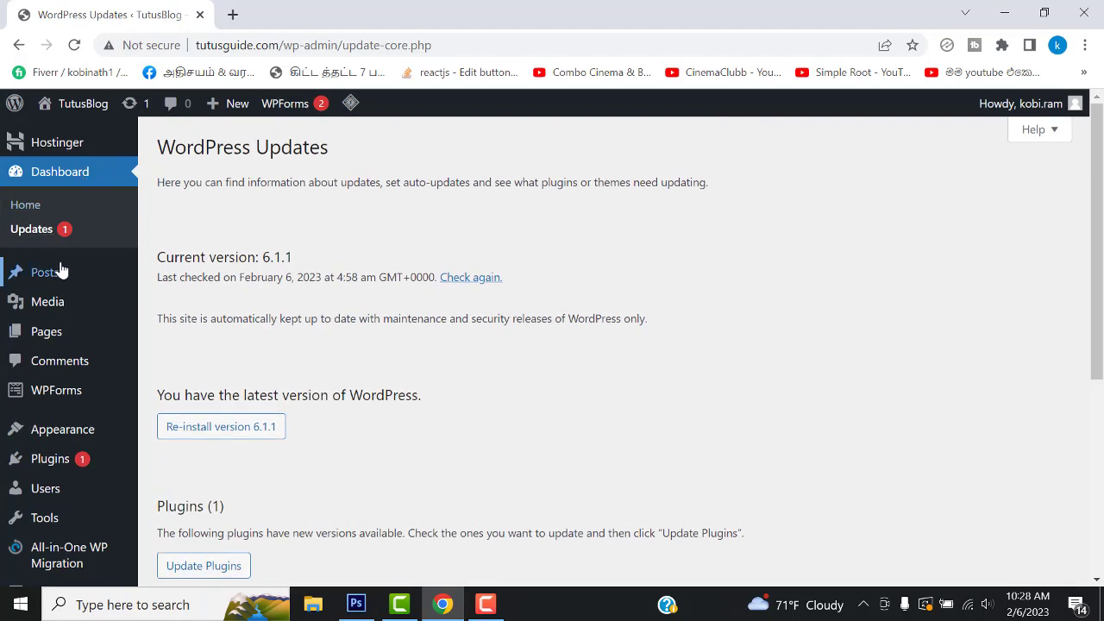
{"action": "scroll", "coordinate": [54, 263], "scroll_direction": "down", "scroll_amount": 1}
{"action": "mouse_move", "coordinate": [45, 192]}
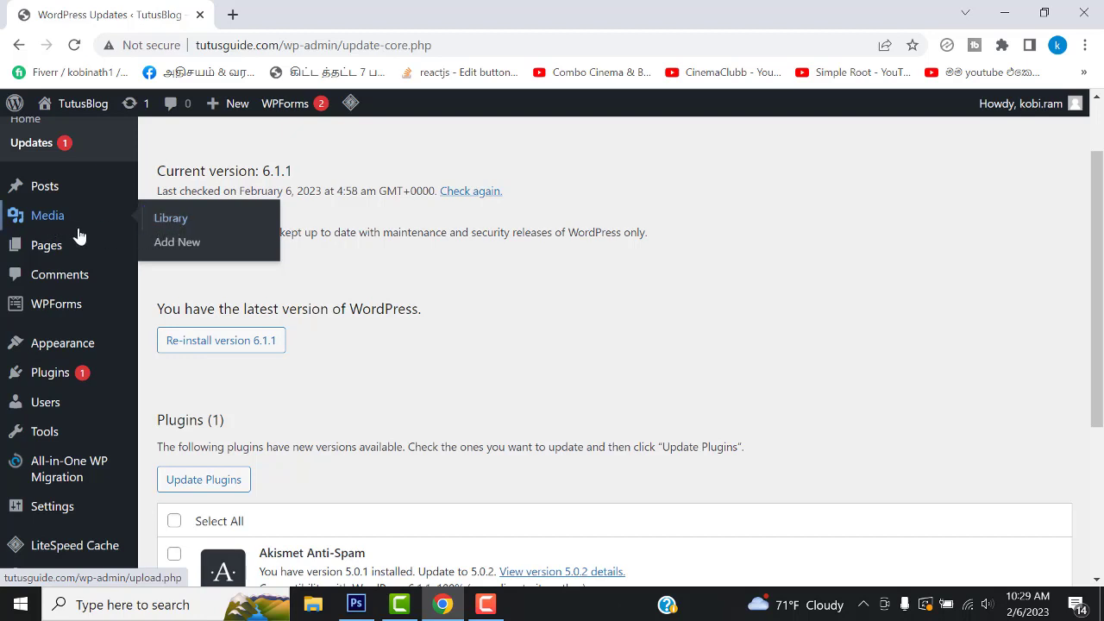
{"action": "mouse_move", "coordinate": [68, 256]}
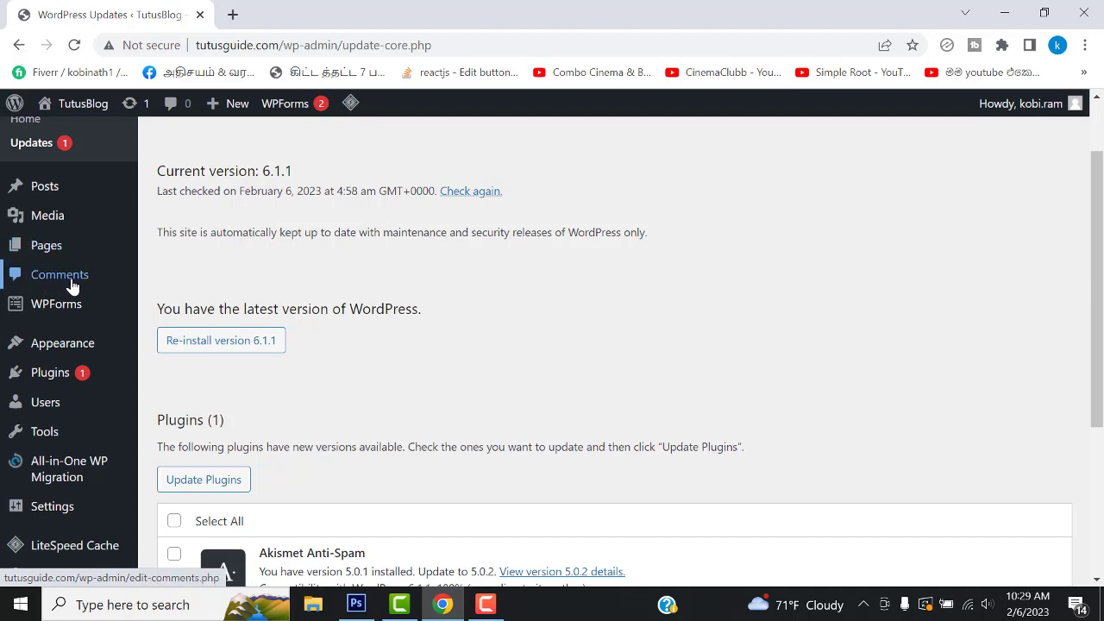
{"action": "scroll", "coordinate": [71, 288], "scroll_direction": "down", "scroll_amount": 1}
{"action": "mouse_move", "coordinate": [72, 291]}
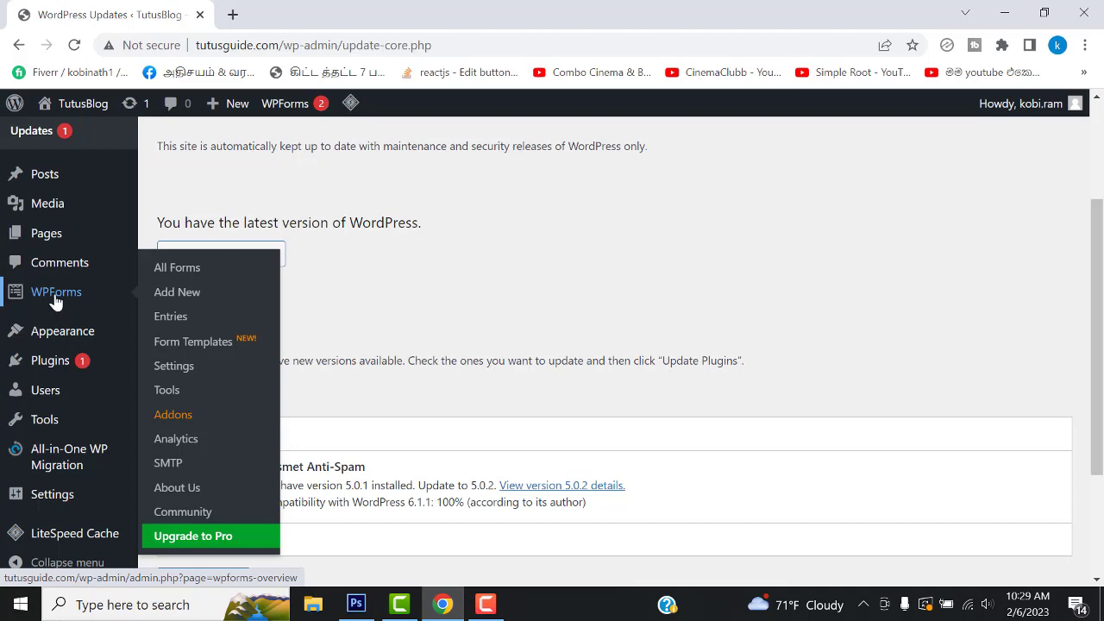
{"action": "mouse_move", "coordinate": [74, 334]}
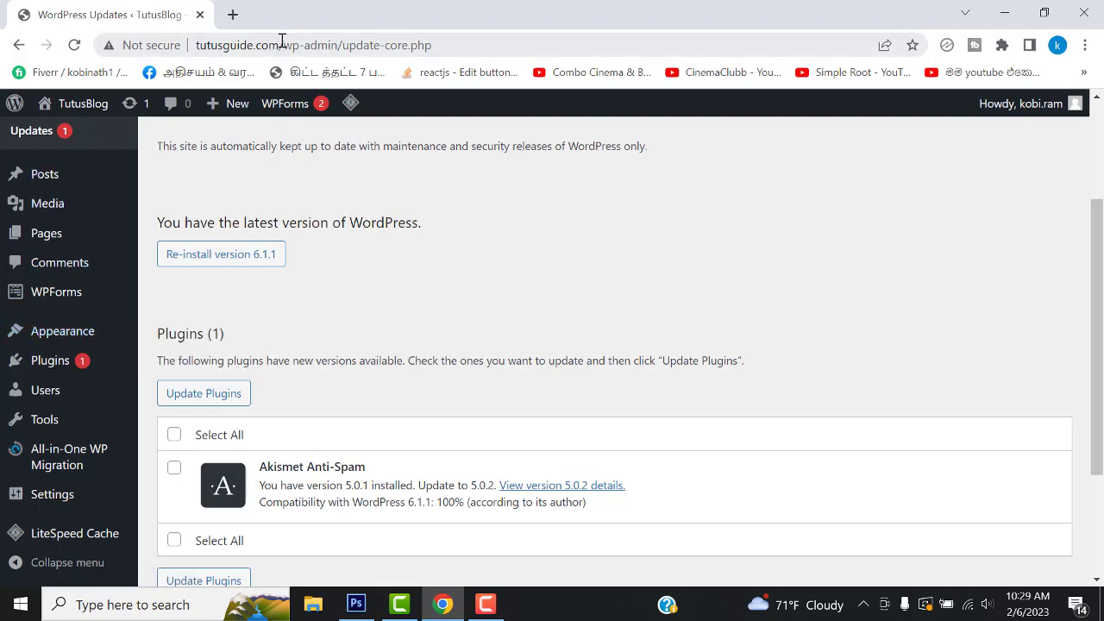
- Open the site's home page, tutusguide.com, in a new browser tab and look through the whole page
{"action": "left_click_drag", "start_coordinate": [282, 40], "coordinate": [143, 17]}
{"action": "key", "text": "ctrl+c"}
{"action": "left_click", "coordinate": [233, 15]}
{"action": "key", "text": "ctrl+v"}
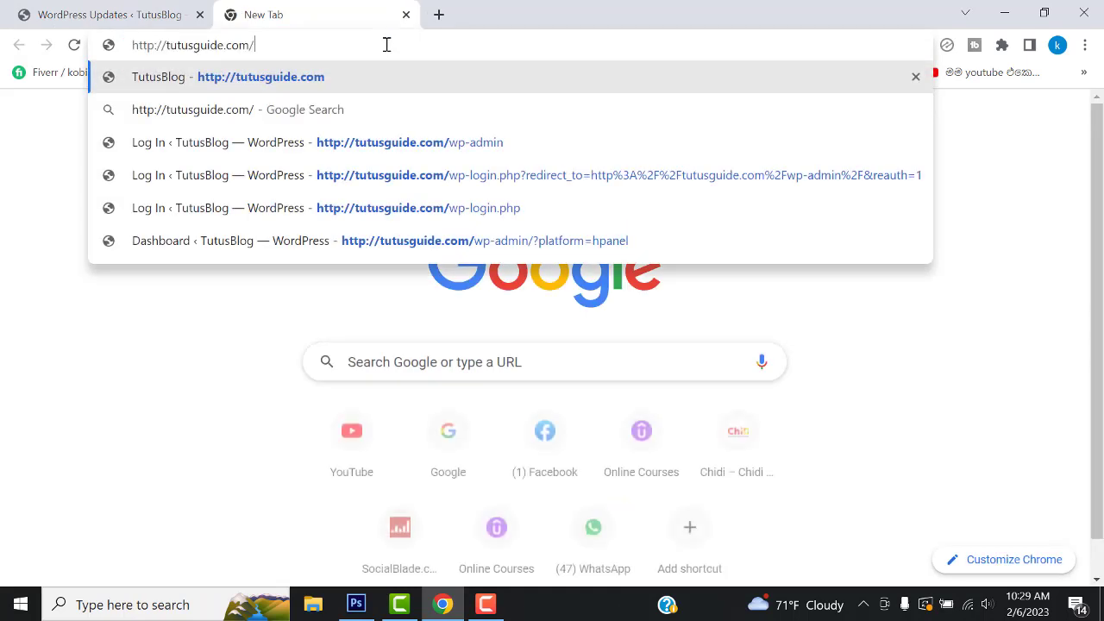
{"action": "key", "text": "Return"}
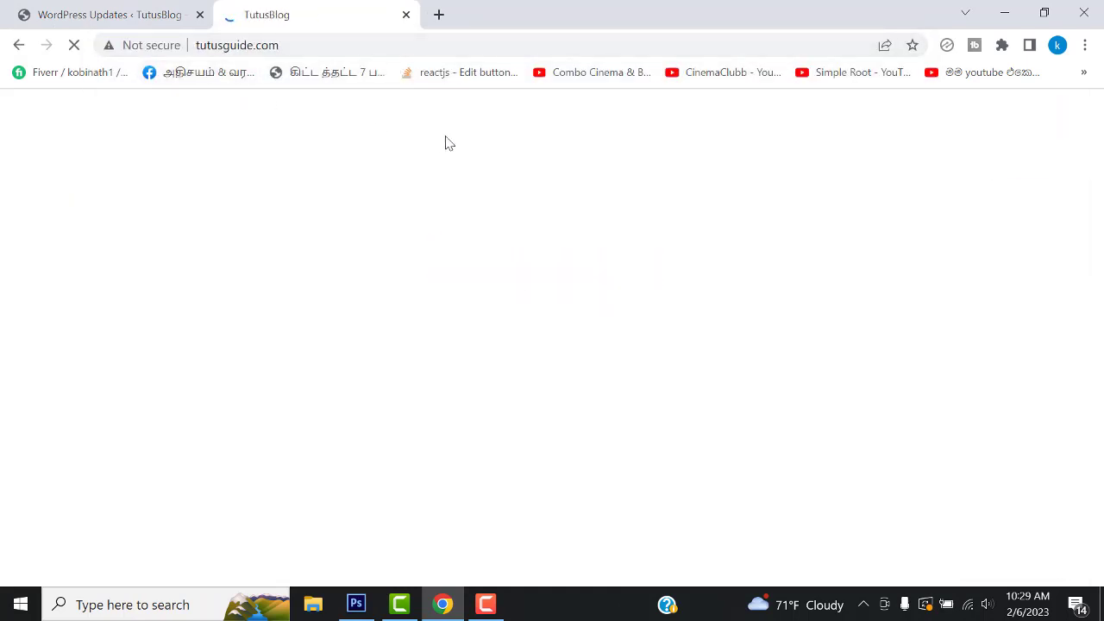
{"action": "scroll", "coordinate": [405, 332], "scroll_direction": "down", "scroll_amount": 5}
{"action": "scroll", "coordinate": [396, 323], "scroll_direction": "up", "scroll_amount": 4}
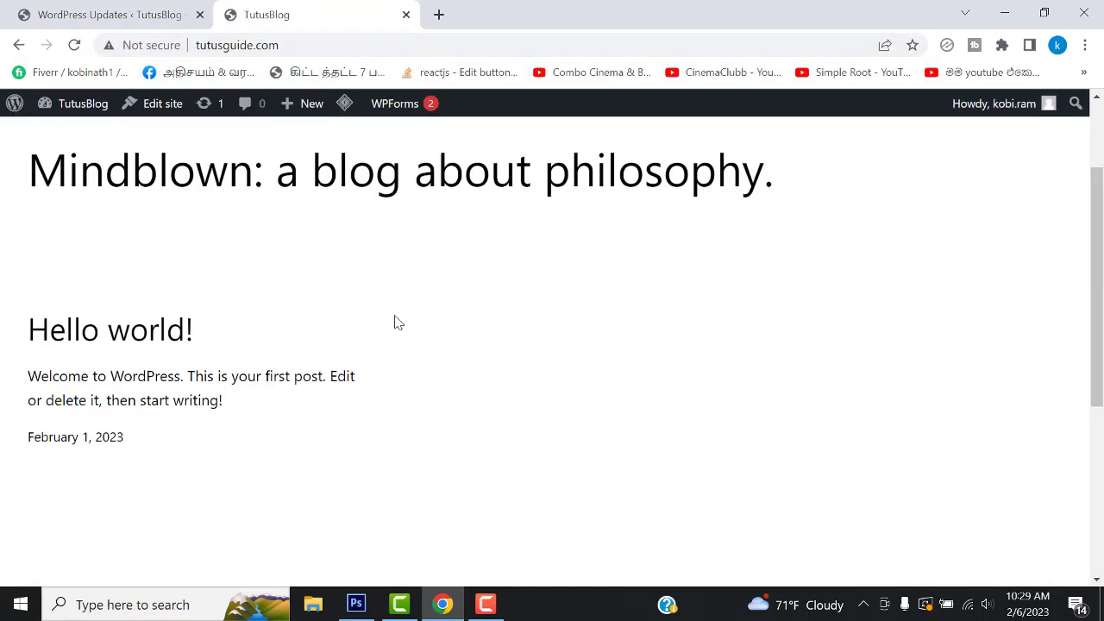
{"action": "scroll", "coordinate": [396, 323], "scroll_direction": "up", "scroll_amount": 2}
{"action": "scroll", "coordinate": [399, 310], "scroll_direction": "down", "scroll_amount": 10}
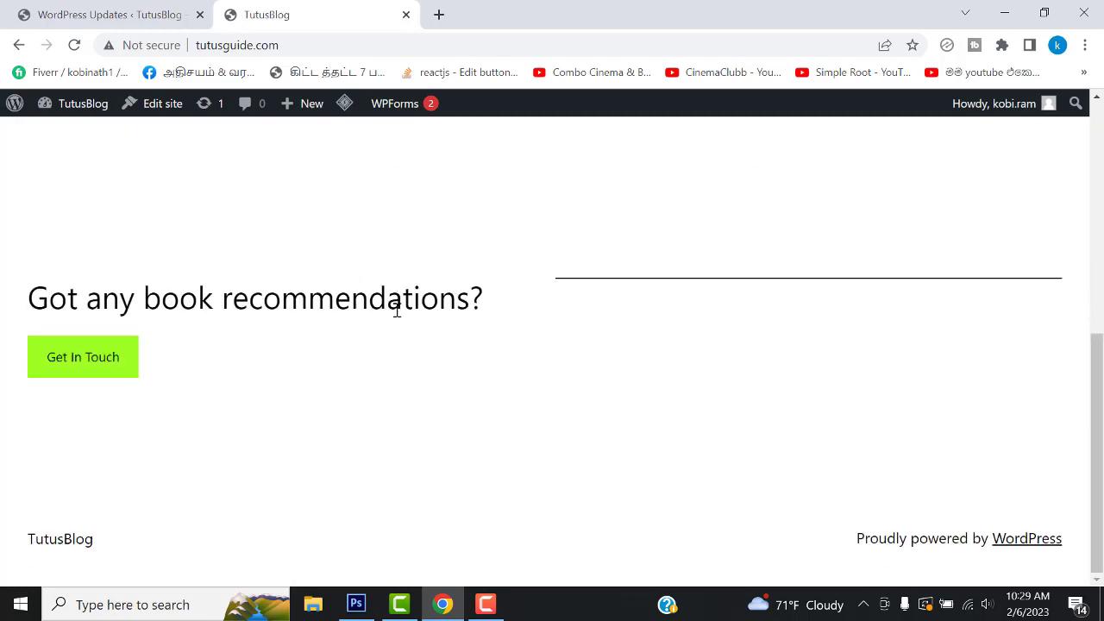
- Open the Themes page in the WordPress admin and compare the installed themes with the live TutusBlog page
{"action": "left_click", "coordinate": [115, 13]}
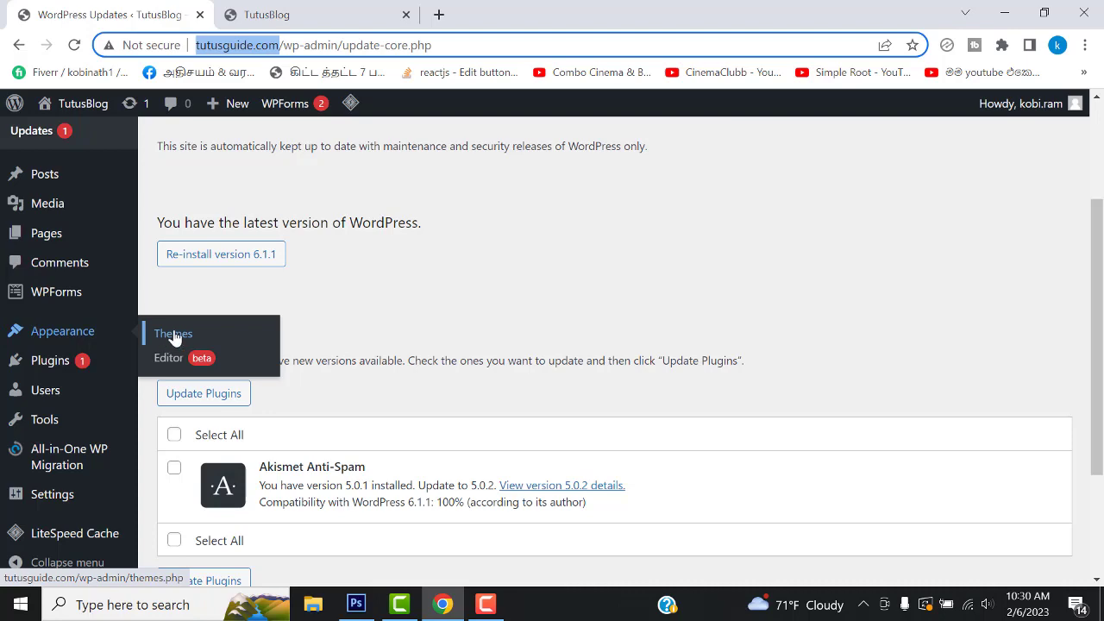
{"action": "left_click", "coordinate": [173, 334]}
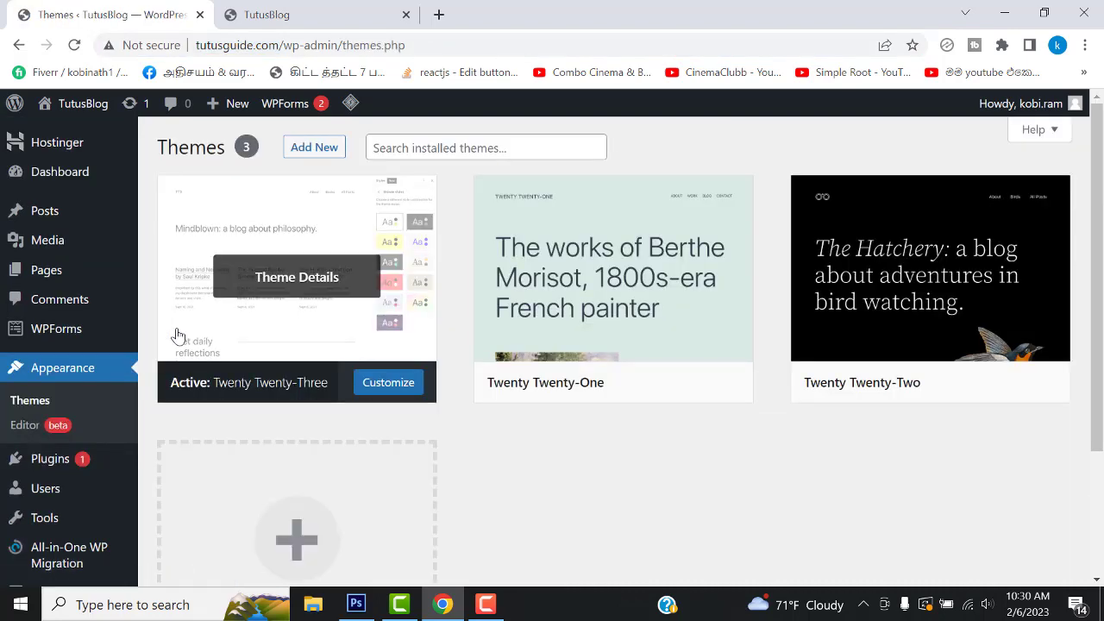
{"action": "scroll", "coordinate": [845, 406], "scroll_direction": "down", "scroll_amount": 2}
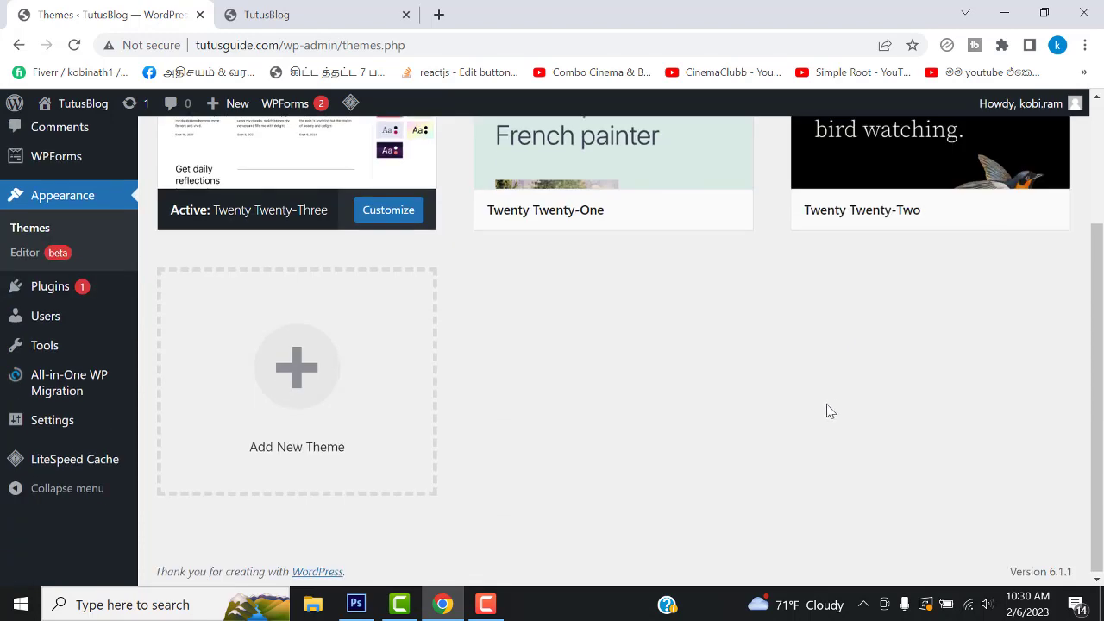
{"action": "scroll", "coordinate": [828, 412], "scroll_direction": "up", "scroll_amount": 2}
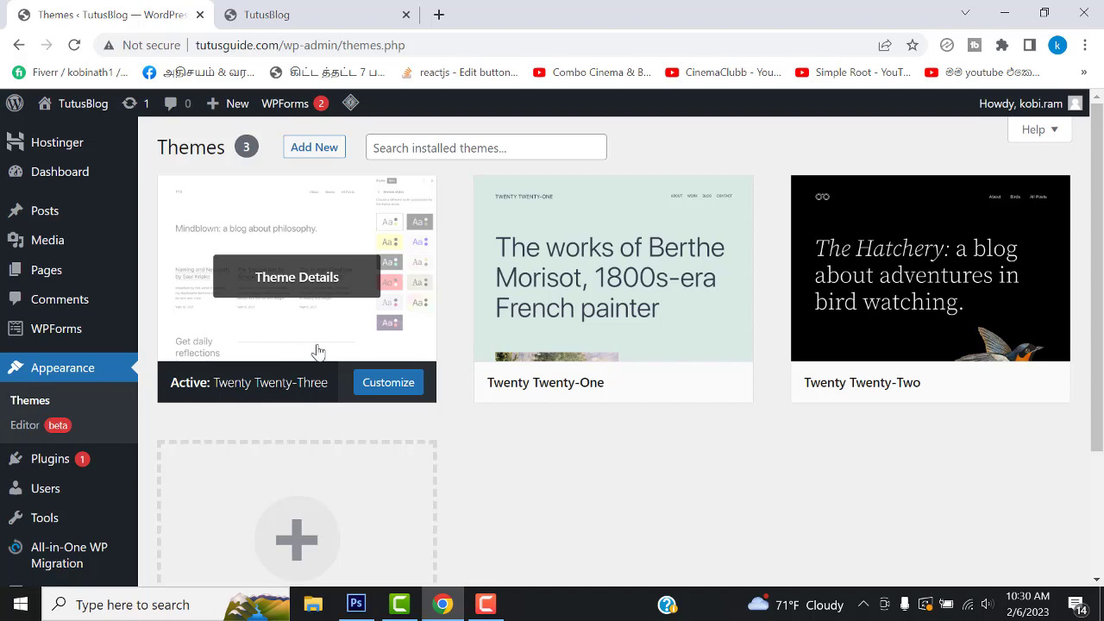
{"action": "left_click", "coordinate": [369, 10]}
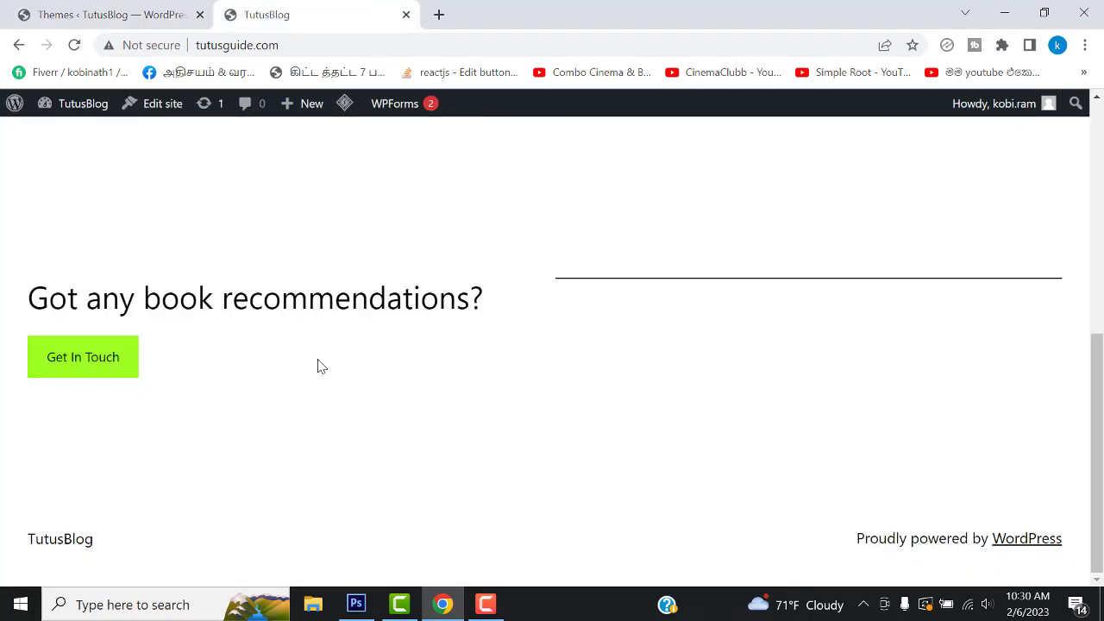
{"action": "left_click", "coordinate": [172, 14]}
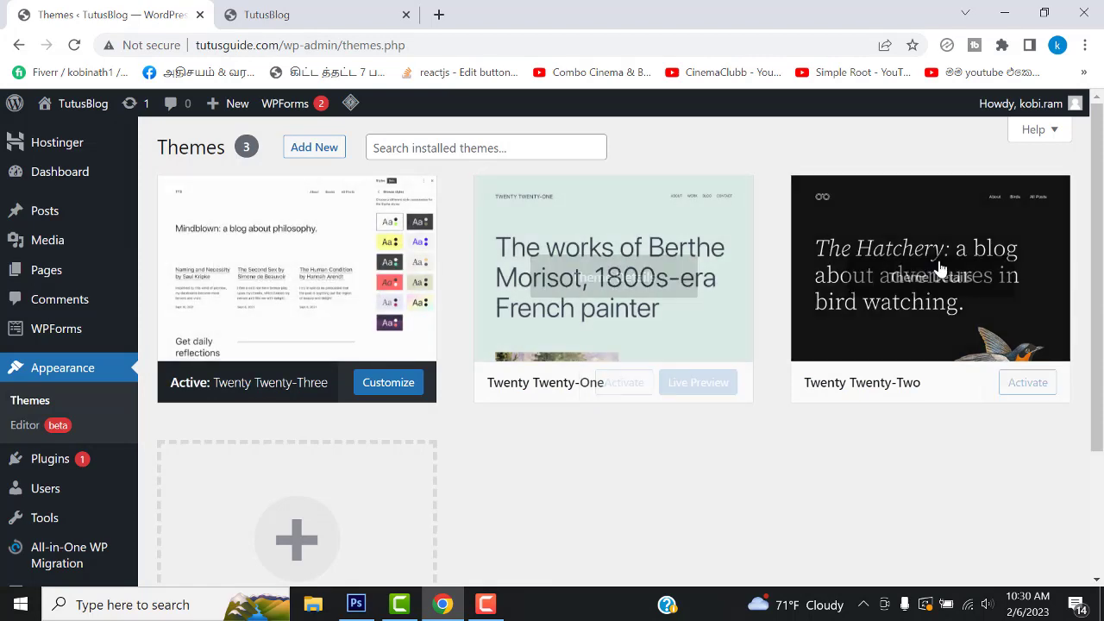
- Search google.com for "envato market" in a new browser tab and look for the Envato site in the results
{"action": "left_click", "coordinate": [439, 17]}
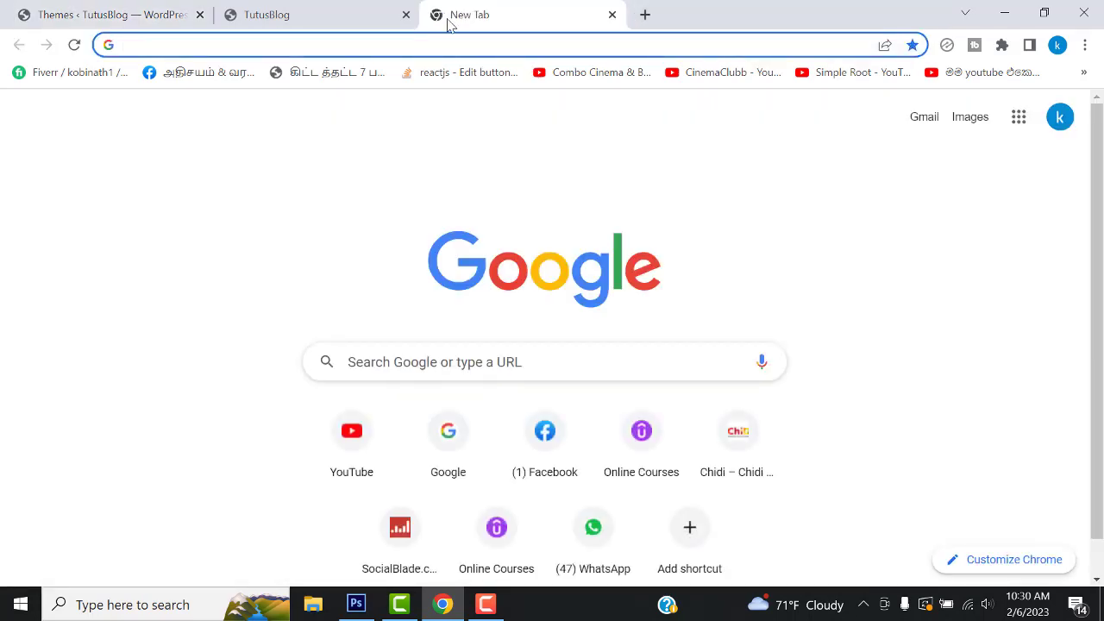
{"action": "type", "text": "google.com"}
{"action": "key", "text": "Return"}
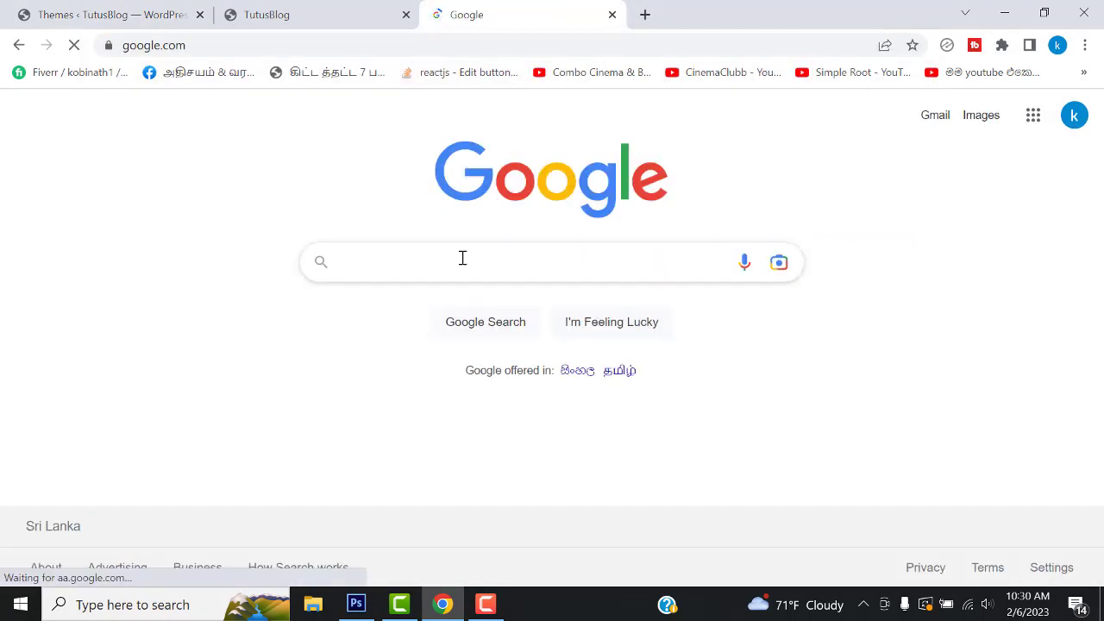
{"action": "type", "text": "ev"}
{"action": "key", "text": "BackSpace"}
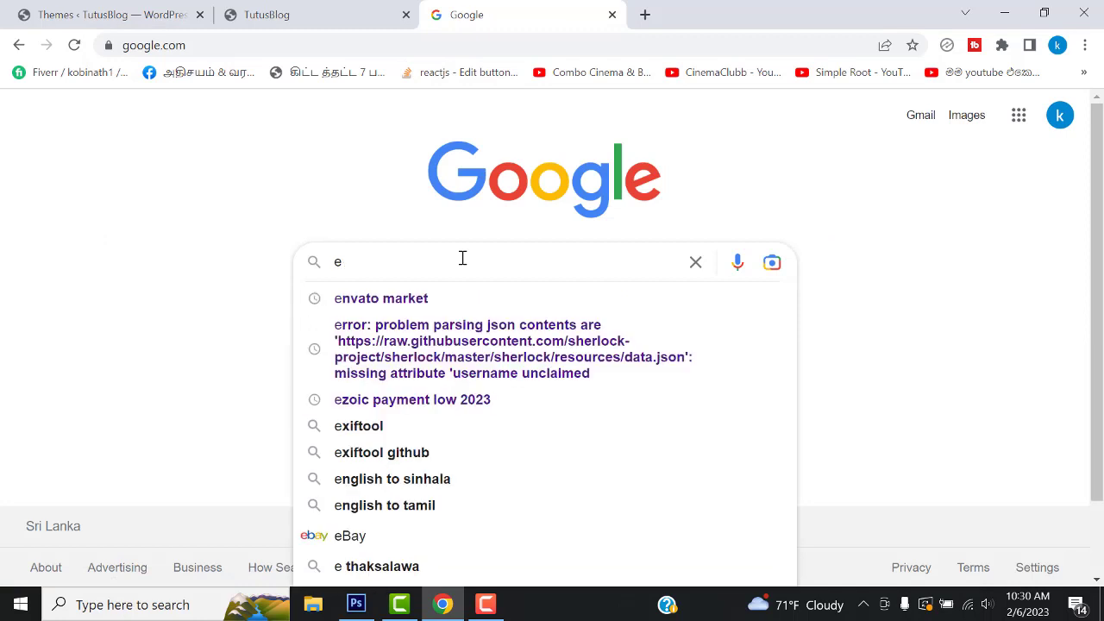
{"action": "key", "text": "Down"}
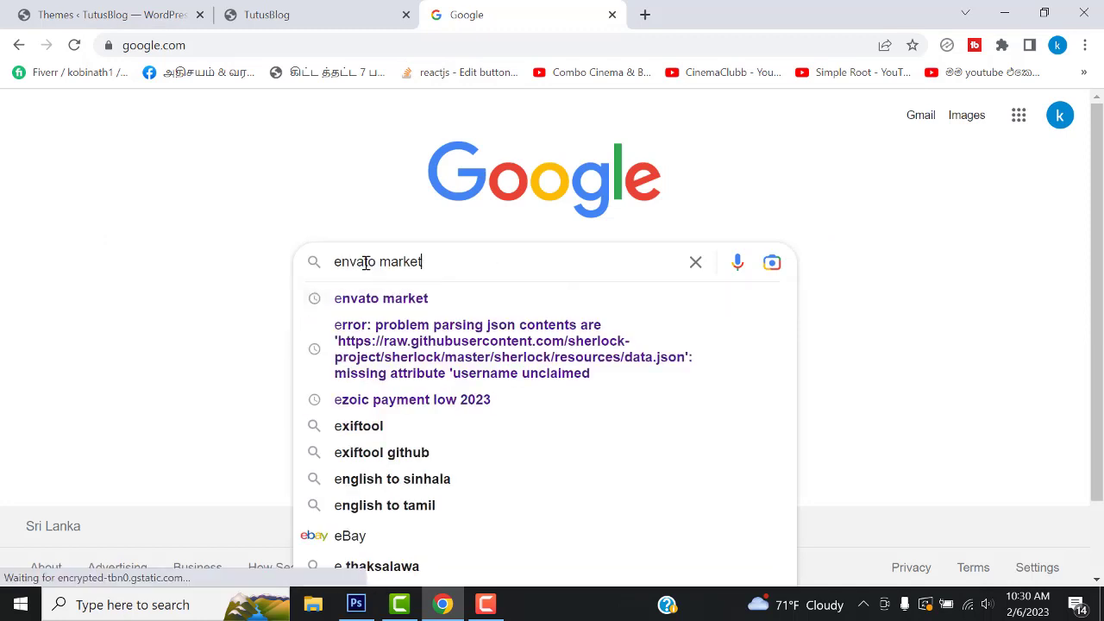
{"action": "left_click", "coordinate": [384, 302]}
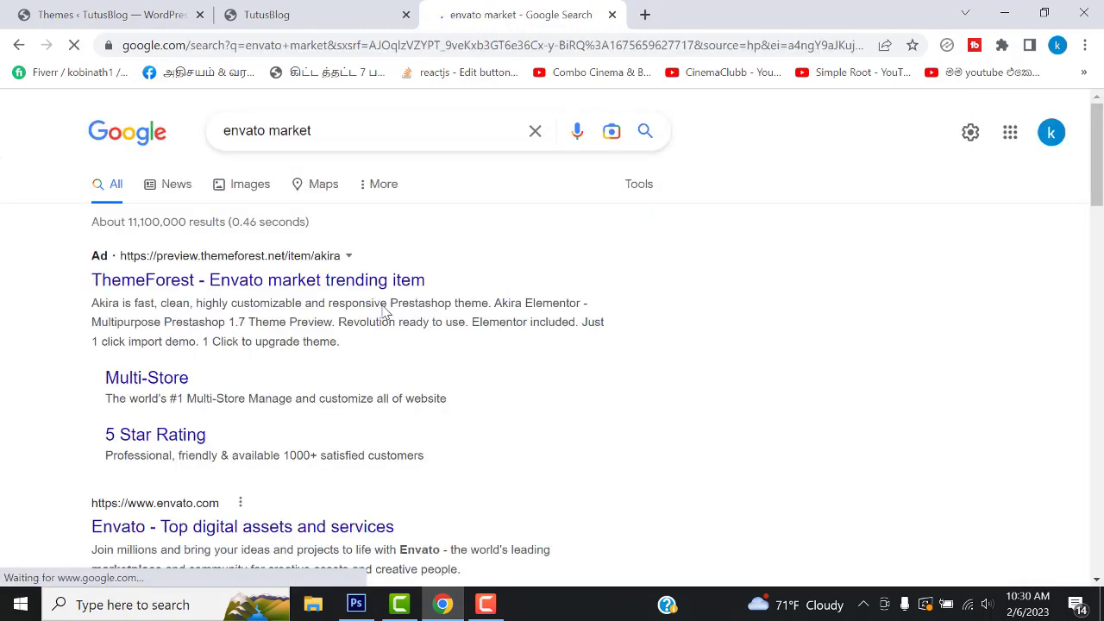
{"action": "scroll", "coordinate": [415, 296], "scroll_direction": "down", "scroll_amount": 3}
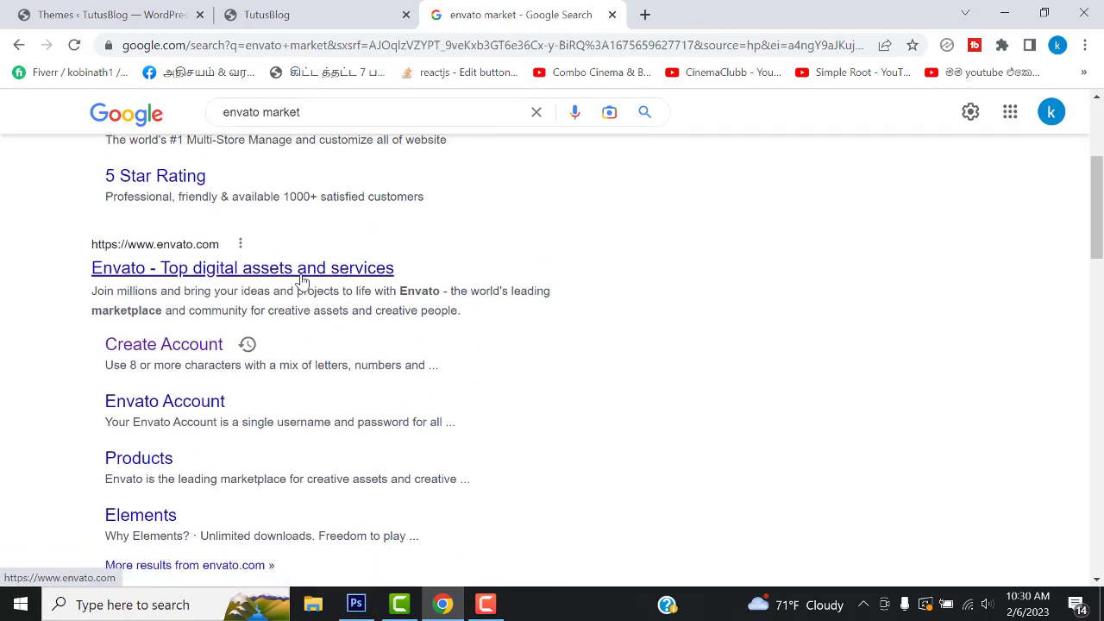
- Search for "themeforest" in another new browser tab and open the themeforest.net result for WordPress themes and website templates
{"action": "left_click", "coordinate": [645, 14]}
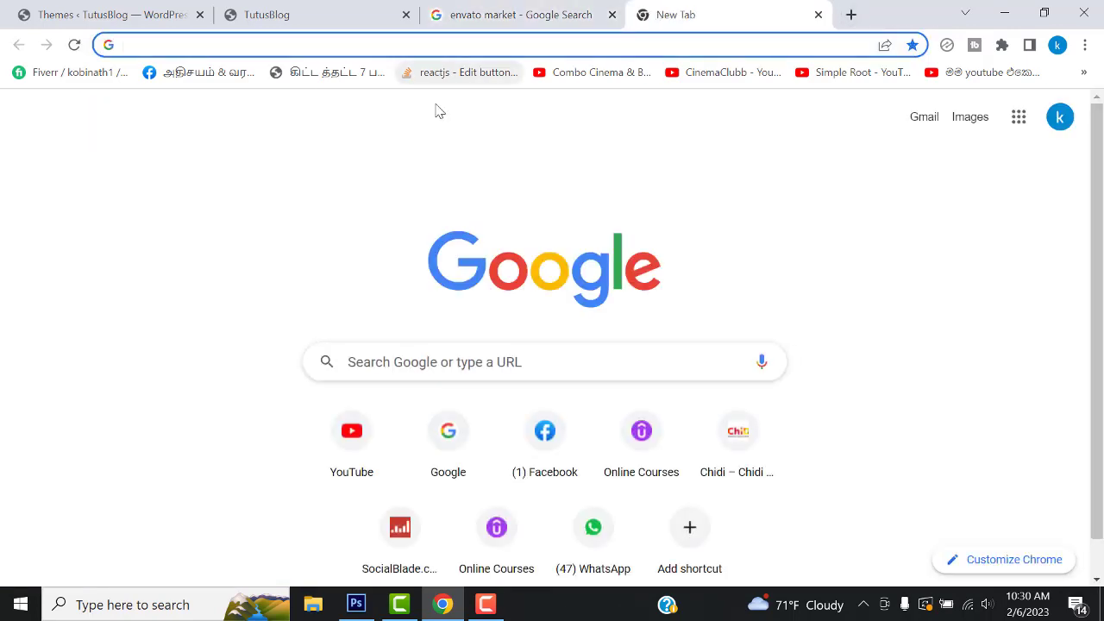
{"action": "left_click", "coordinate": [436, 367]}
{"action": "type", "text": "themeforest"}
{"action": "key", "text": "Return"}
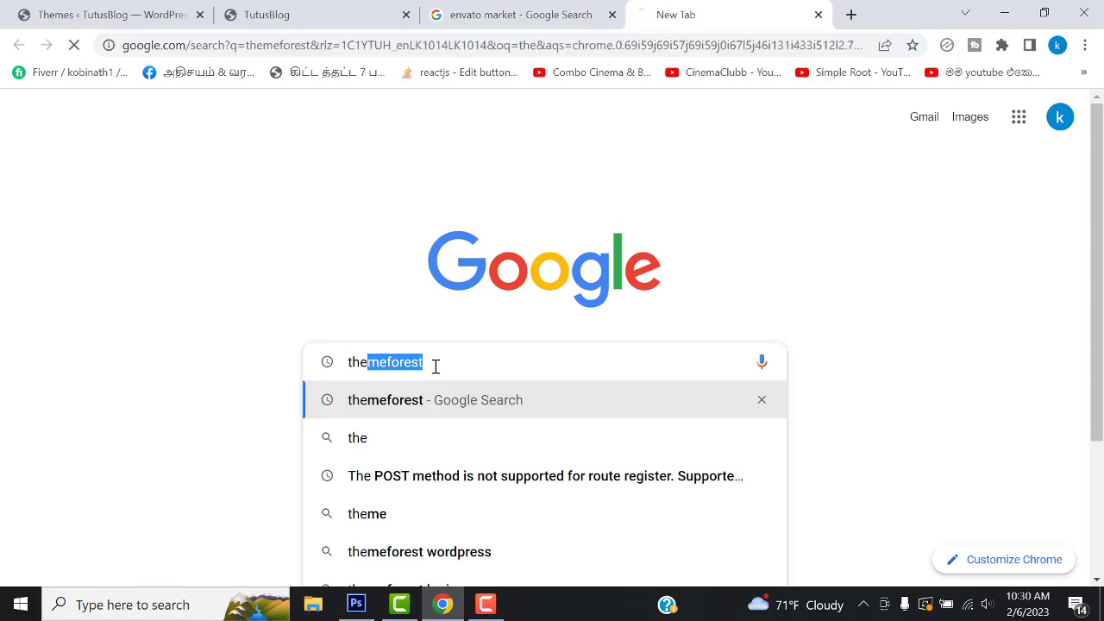
{"action": "scroll", "coordinate": [289, 321], "scroll_direction": "down", "scroll_amount": 1}
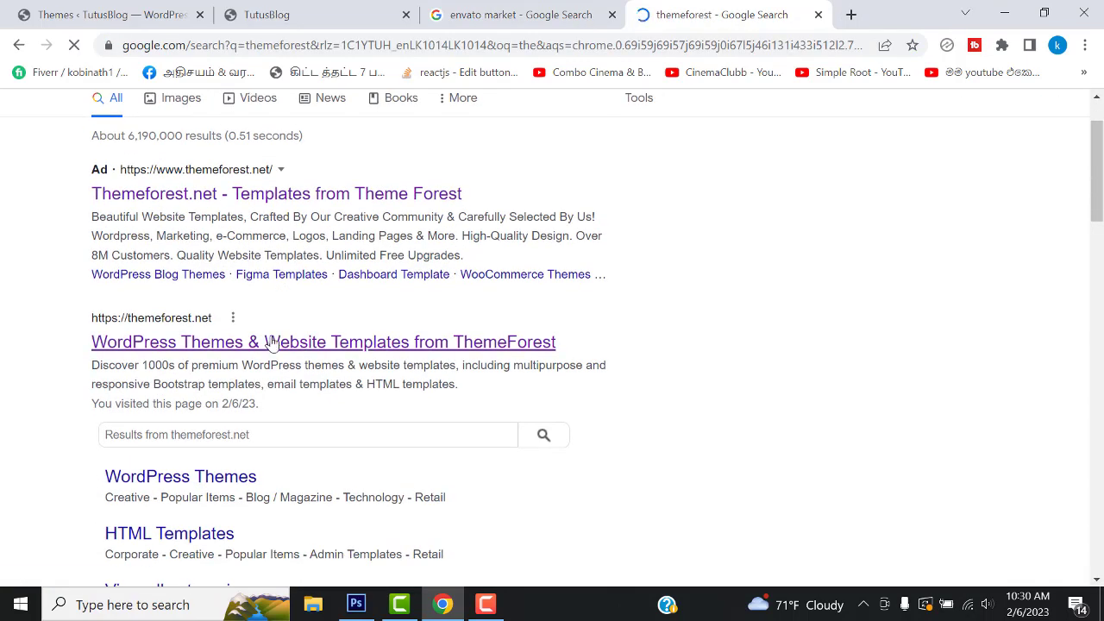
{"action": "left_click", "coordinate": [271, 343]}
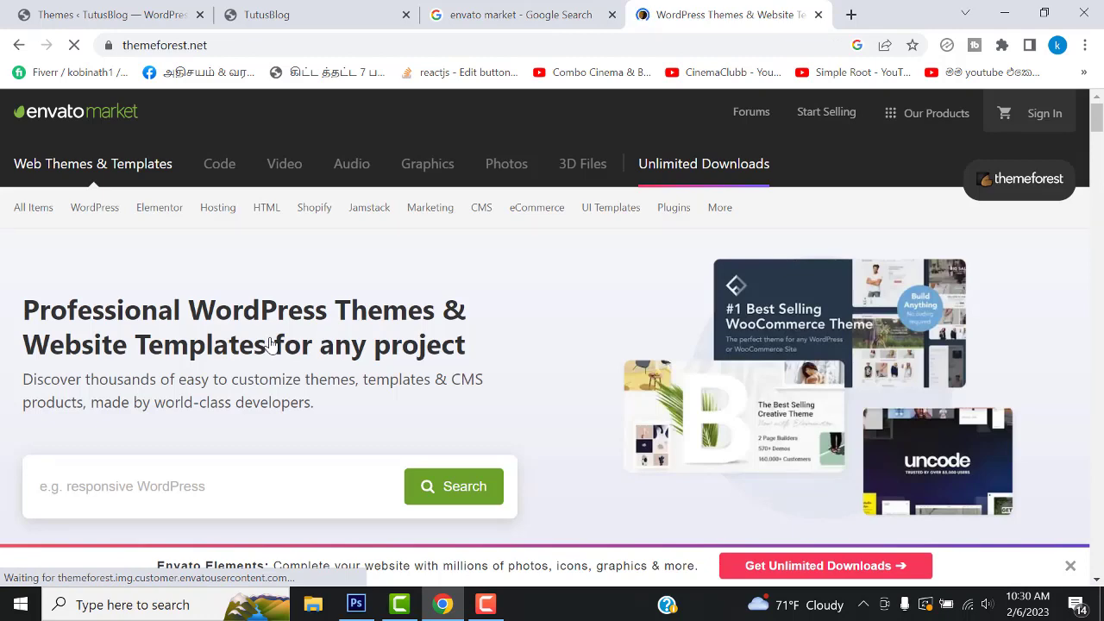
- Open the Envato site from the "envato market" search results, and return to the live TutusBlog page
{"action": "left_click", "coordinate": [517, 14]}
{"action": "scroll", "coordinate": [472, 289], "scroll_direction": "up", "scroll_amount": 2}
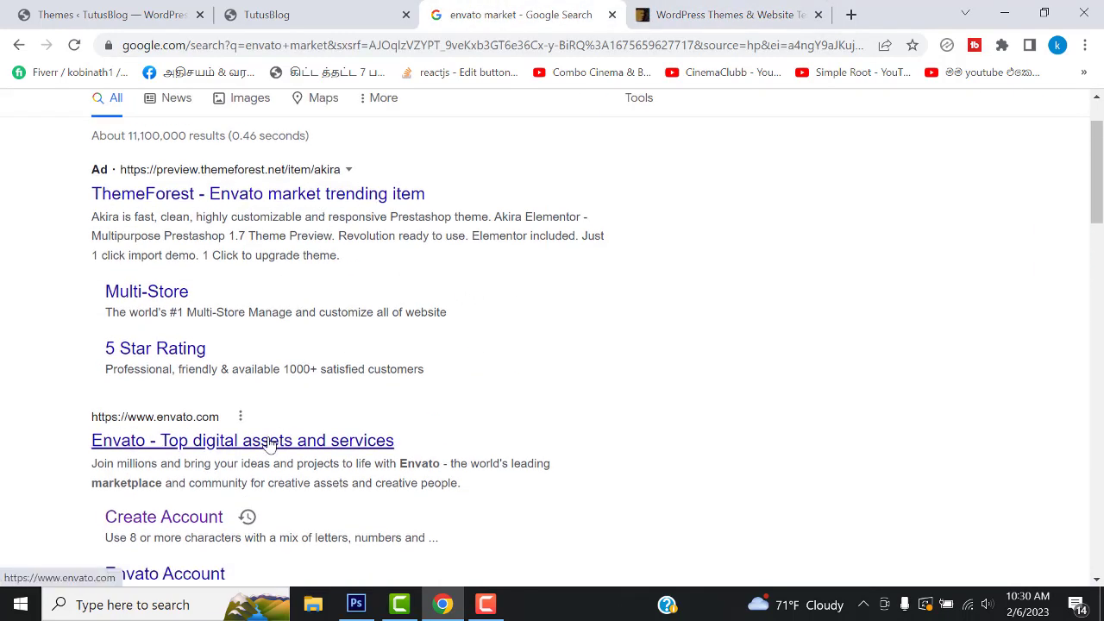
{"action": "left_click", "coordinate": [270, 442]}
{"action": "left_click", "coordinate": [296, 6]}
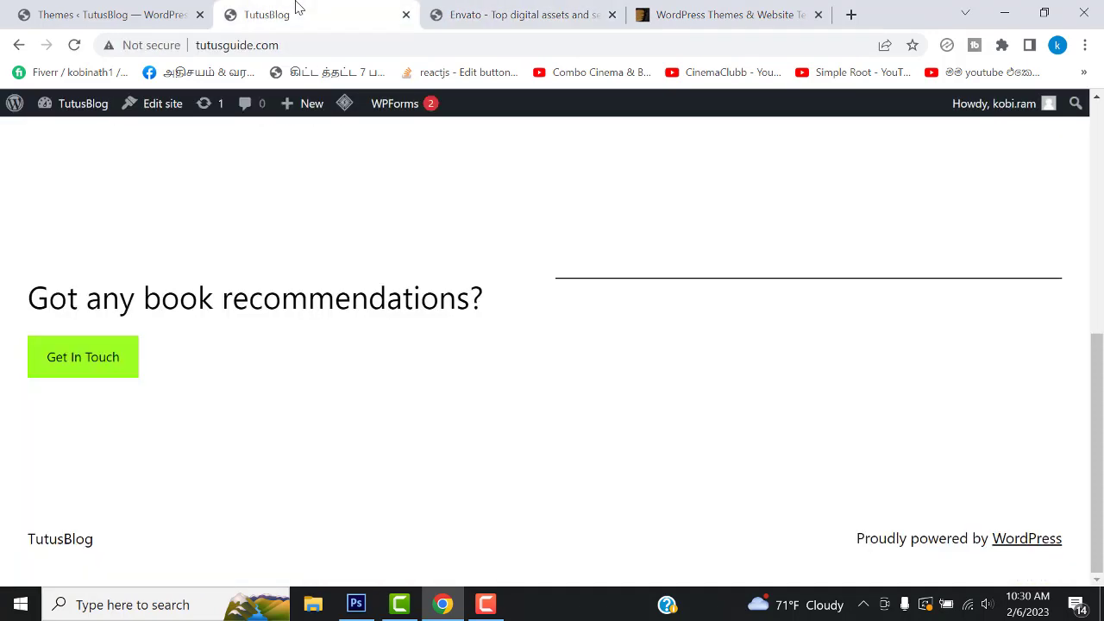
- Revisit the installed themes in the WordPress admin, and look over the ThemeForest home page
{"action": "left_click", "coordinate": [151, 10]}
{"action": "mouse_move", "coordinate": [525, 326]}
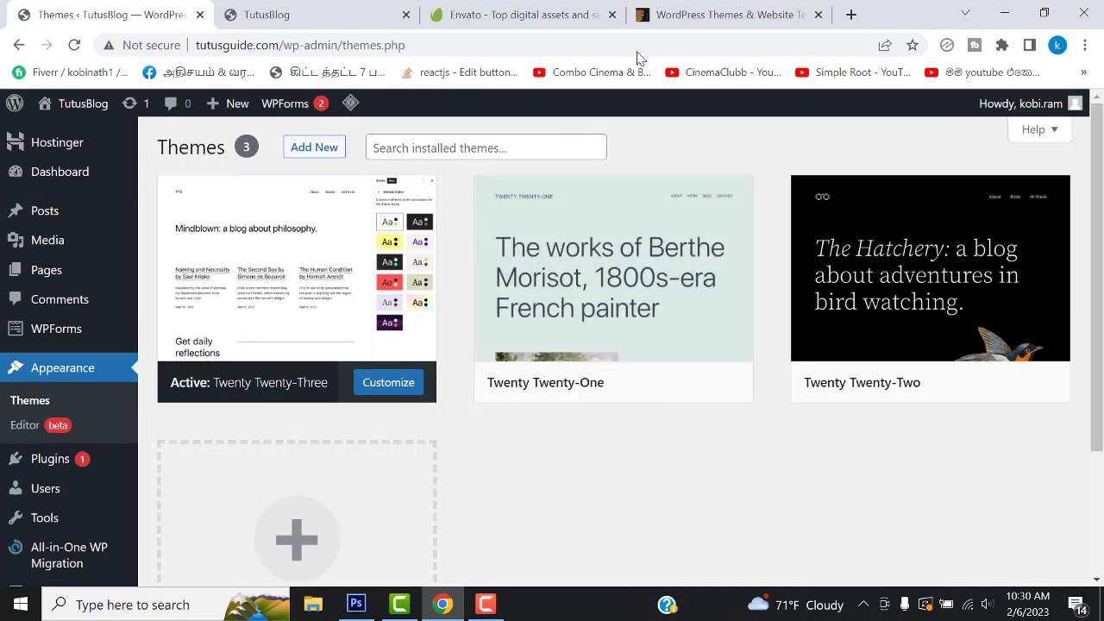
{"action": "left_click", "coordinate": [679, 11]}
{"action": "scroll", "coordinate": [565, 330], "scroll_direction": "down", "scroll_amount": 4}
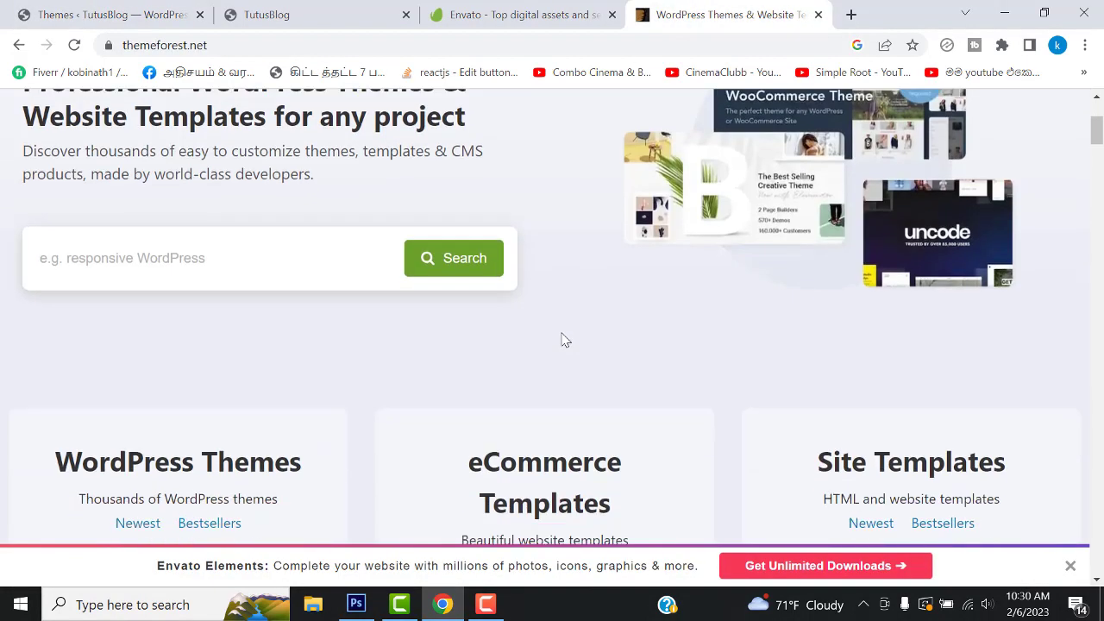
{"action": "scroll", "coordinate": [563, 330], "scroll_direction": "up", "scroll_amount": 3}
{"action": "scroll", "coordinate": [565, 333], "scroll_direction": "up", "scroll_amount": 2}
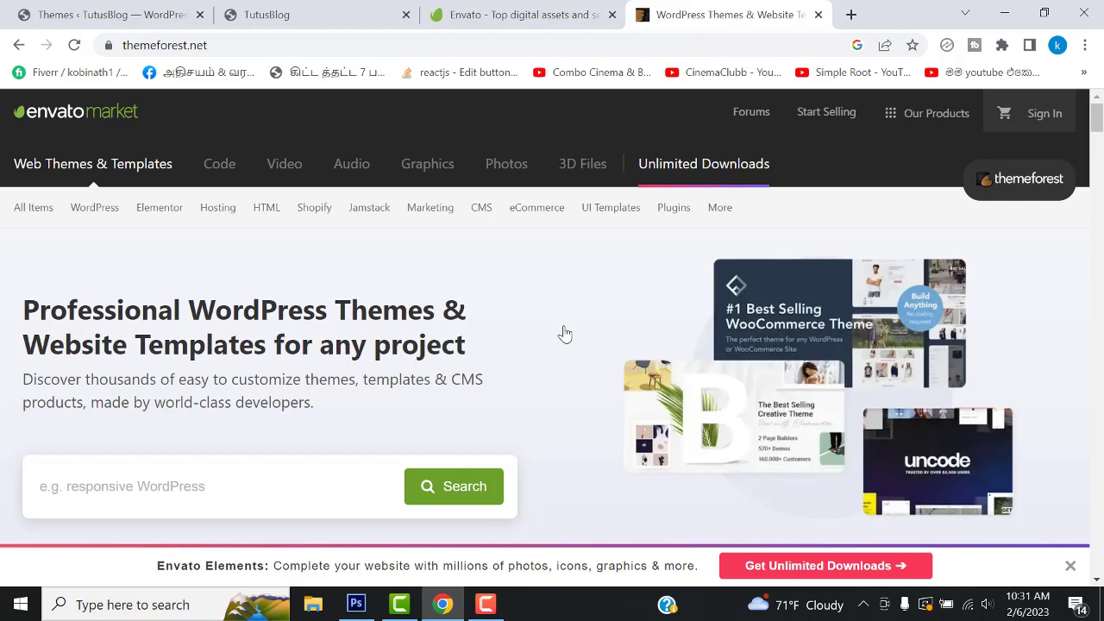
- Open ThemeForest's Blog / Magazine category of WordPress themes and look through the sale and weekly bestseller themes
{"action": "mouse_move", "coordinate": [164, 211]}
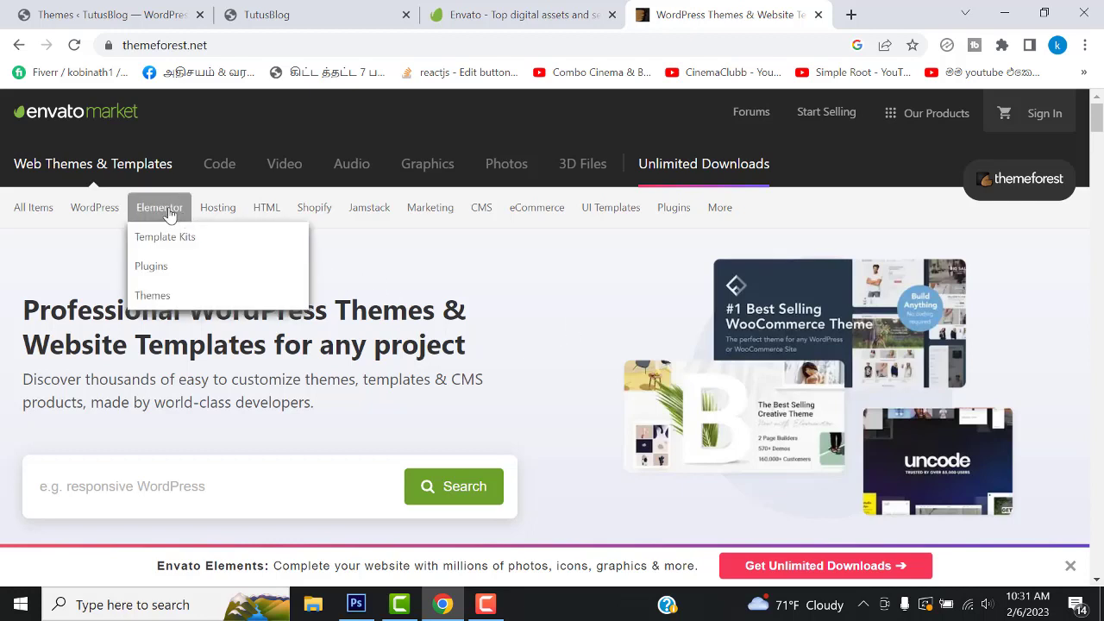
{"action": "mouse_move", "coordinate": [83, 217]}
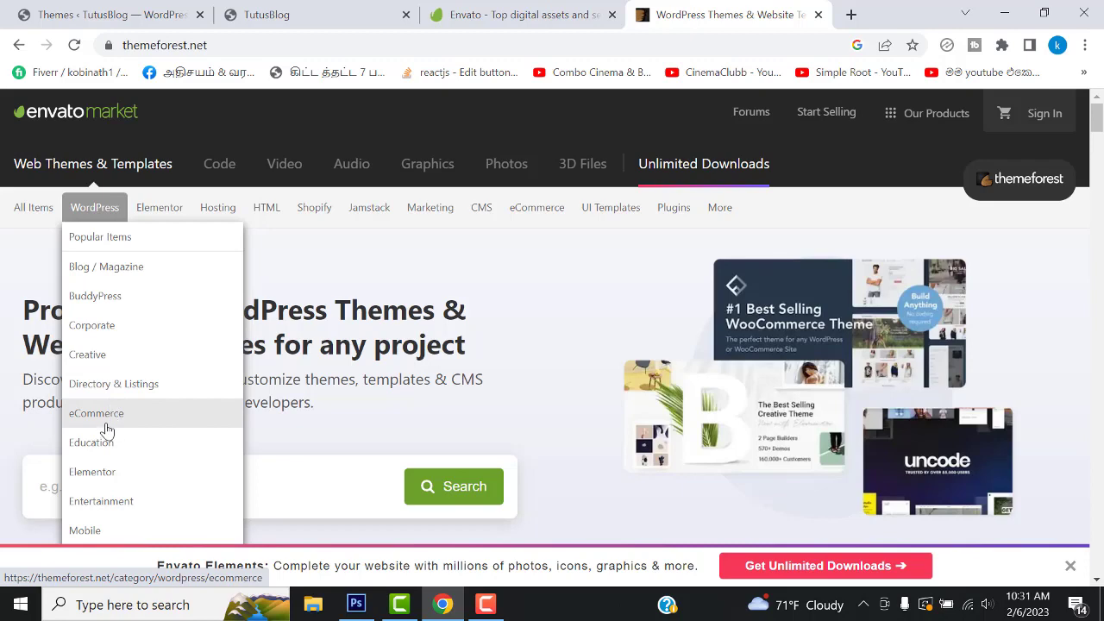
{"action": "left_click", "coordinate": [106, 272]}
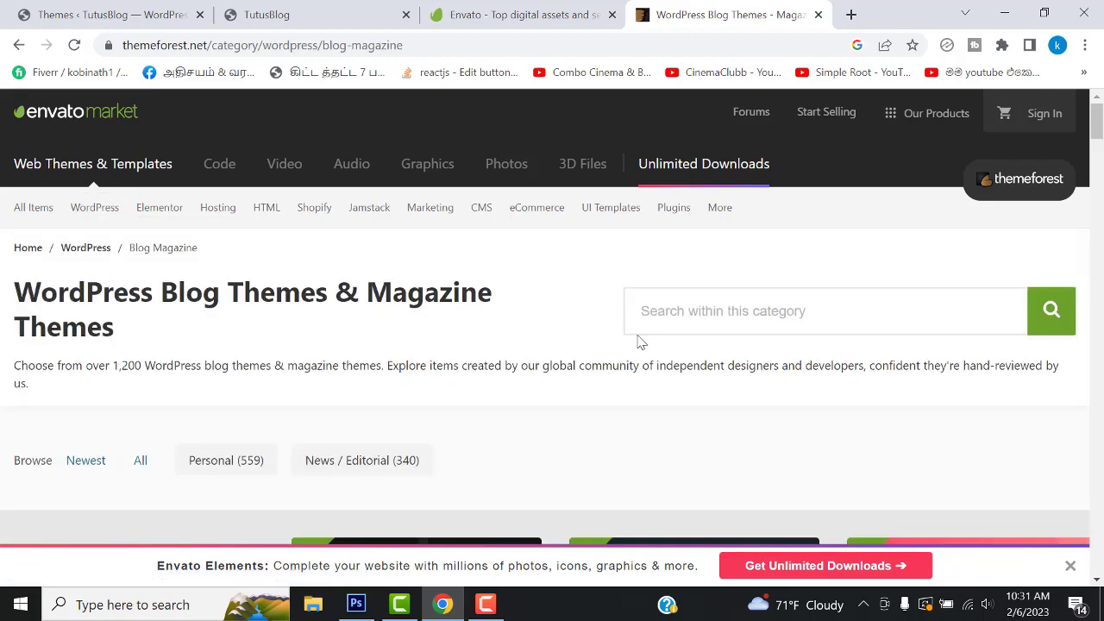
{"action": "scroll", "coordinate": [638, 343], "scroll_direction": "down", "scroll_amount": 5}
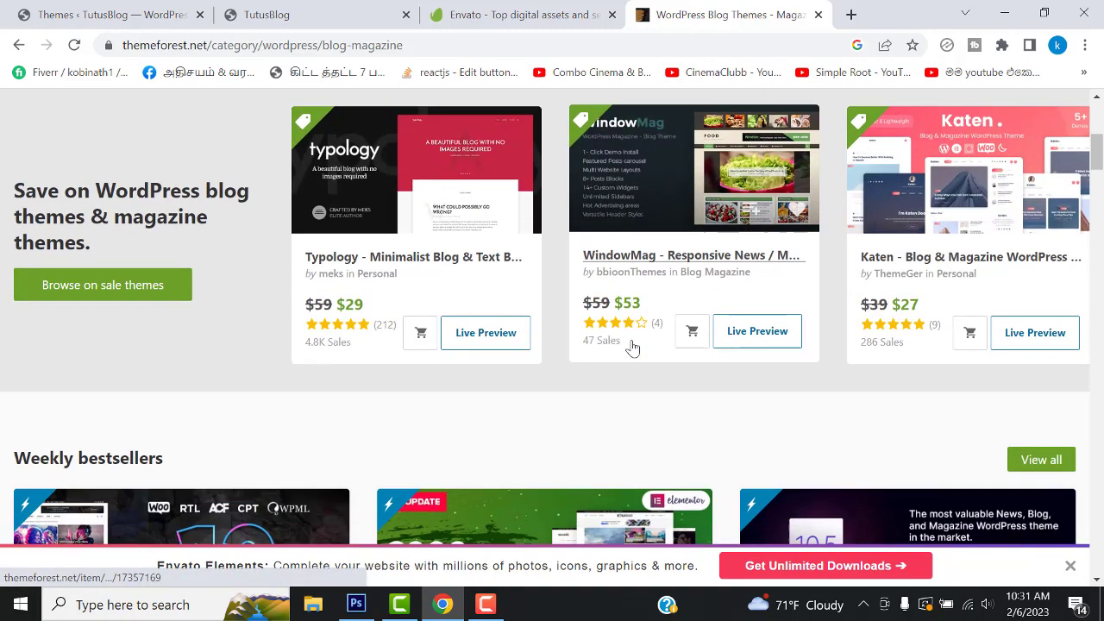
{"action": "scroll", "coordinate": [632, 347], "scroll_direction": "down", "scroll_amount": 2}
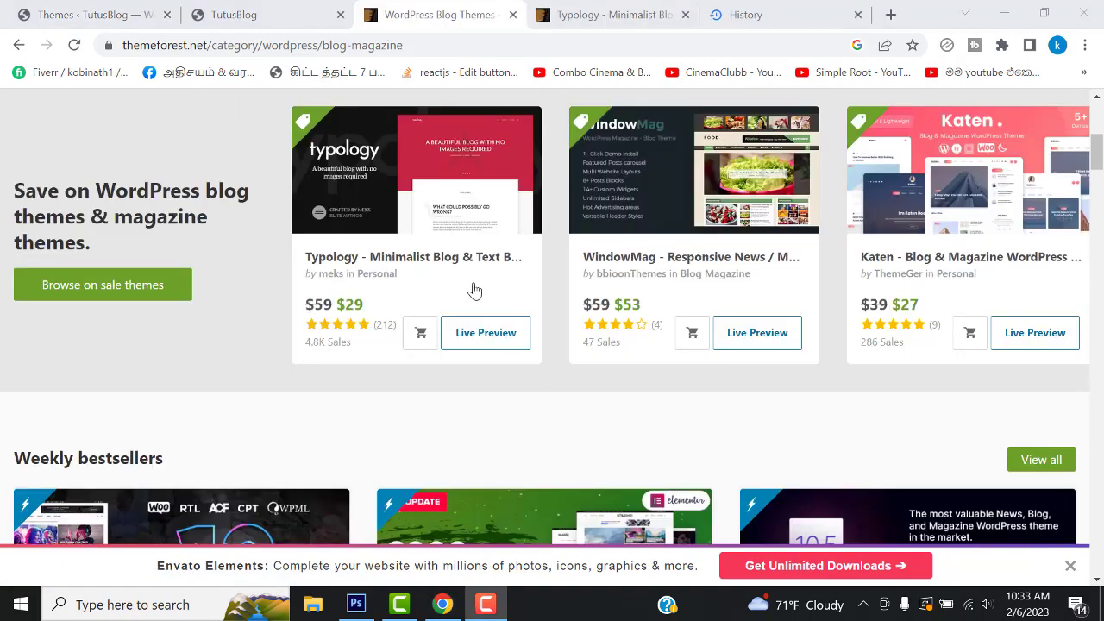
{"action": "scroll", "coordinate": [478, 285], "scroll_direction": "up", "scroll_amount": 2}
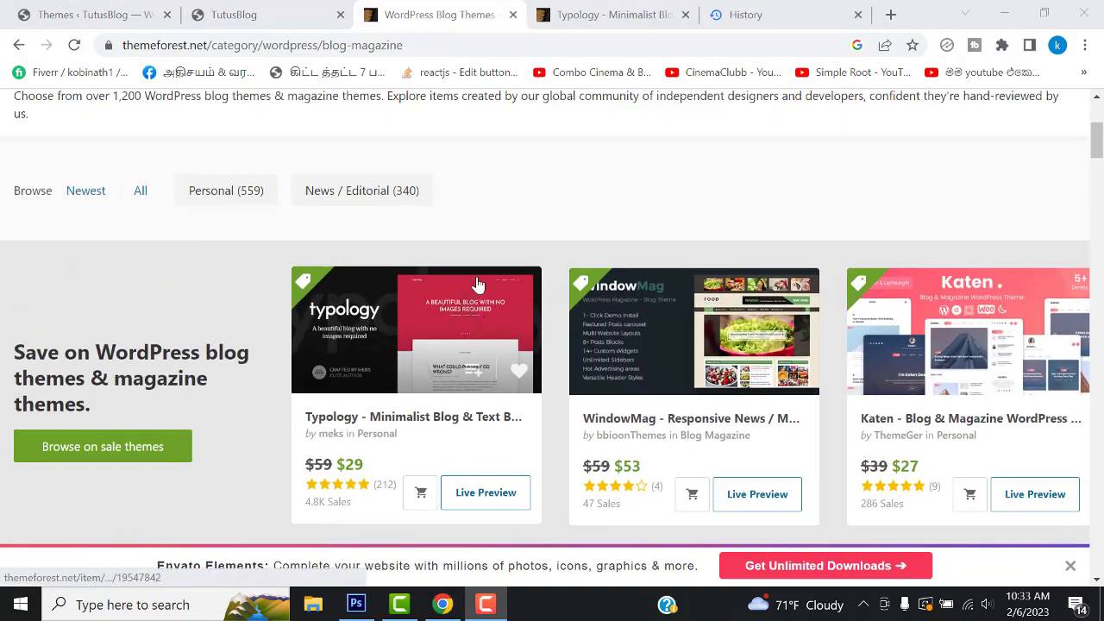
{"action": "scroll", "coordinate": [603, 215], "scroll_direction": "down", "scroll_amount": 5}
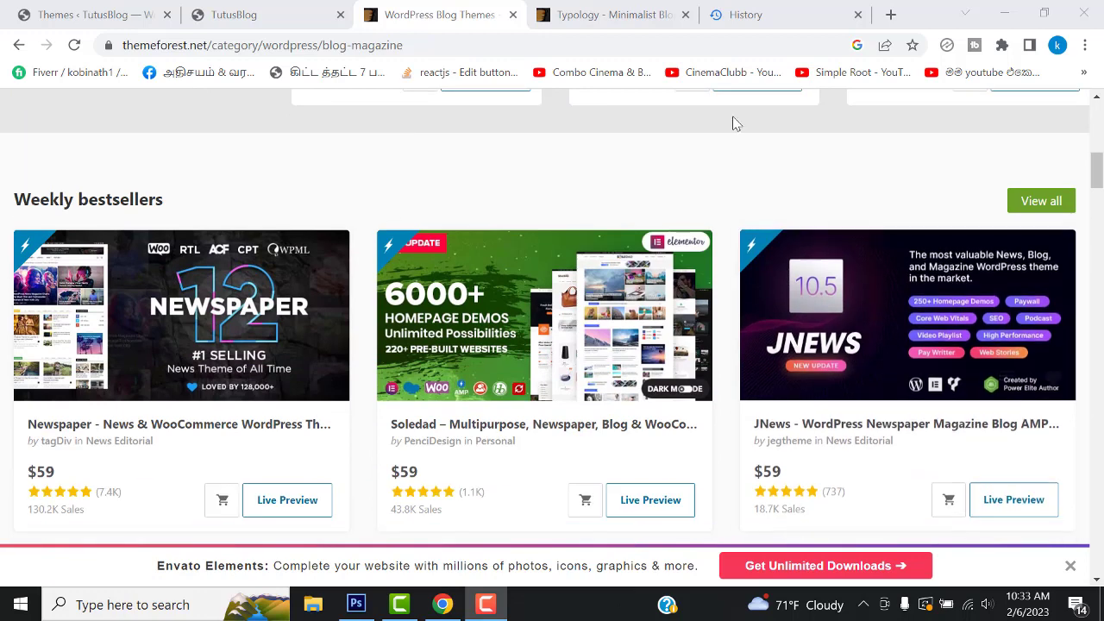
{"action": "left_click", "coordinate": [890, 14]}
{"action": "left_click", "coordinate": [363, 353]}
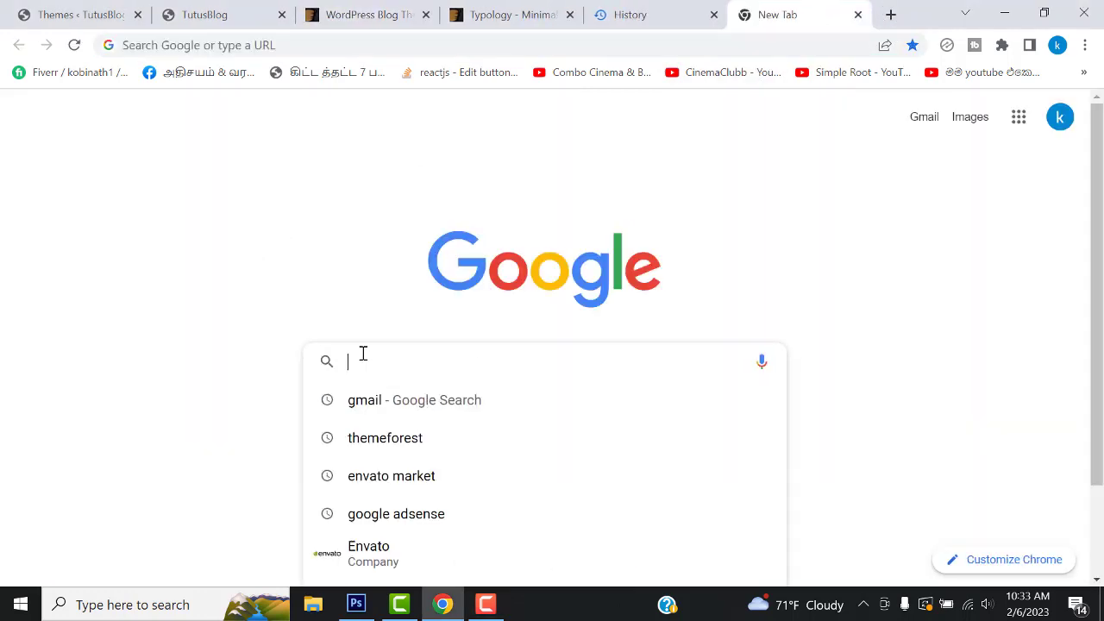
{"action": "type", "text": "https://elements.envato.com/"}
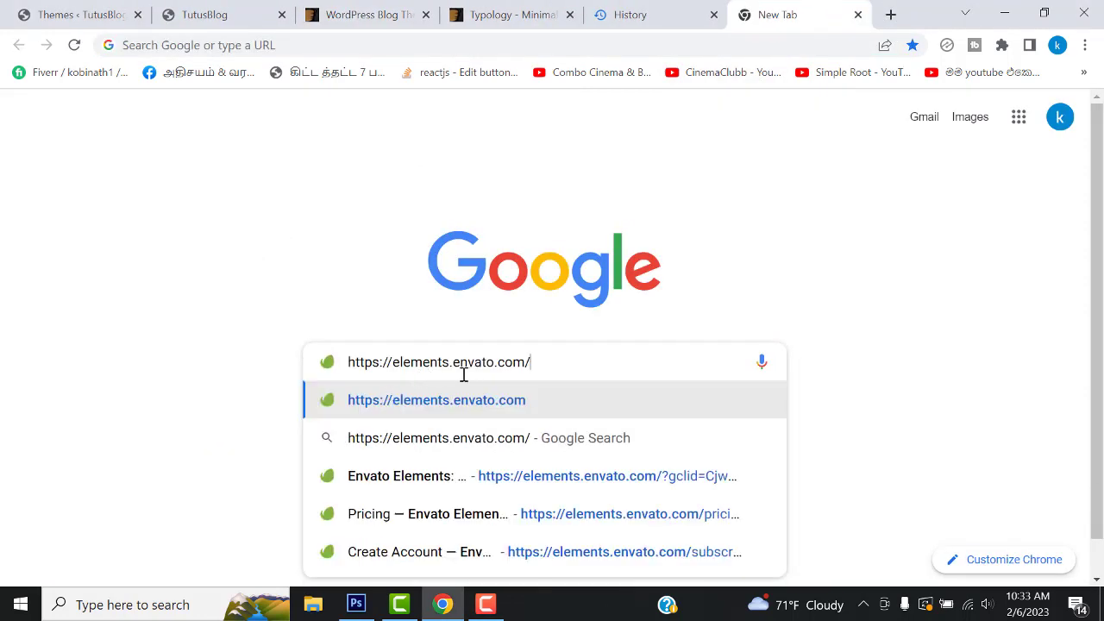
{"action": "key", "text": "Return"}
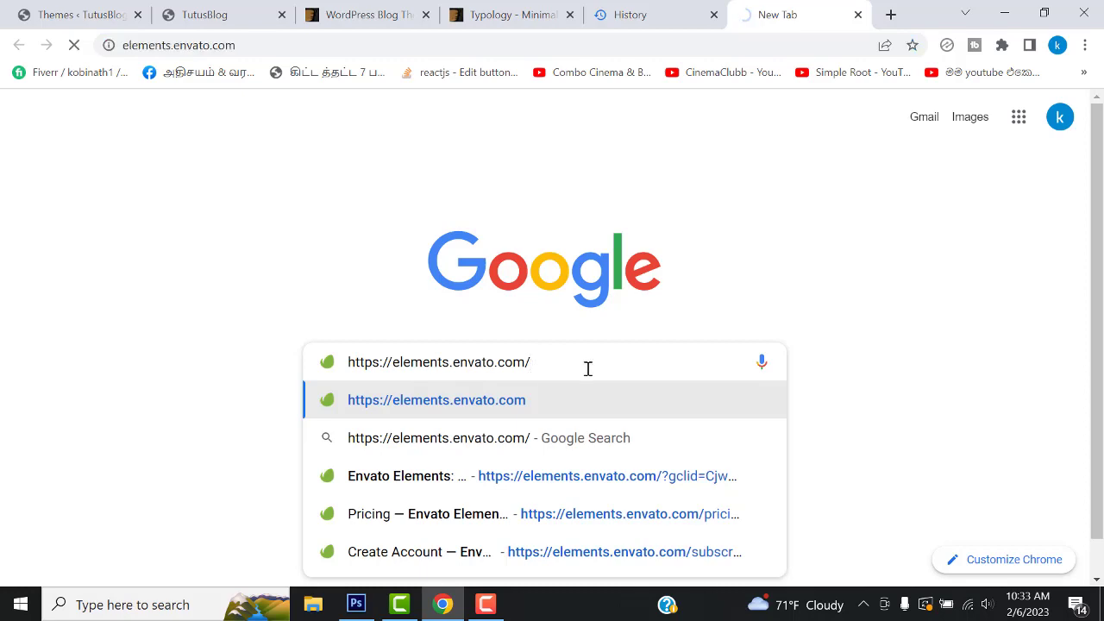
{"action": "scroll", "coordinate": [500, 401], "scroll_direction": "down", "scroll_amount": 3}
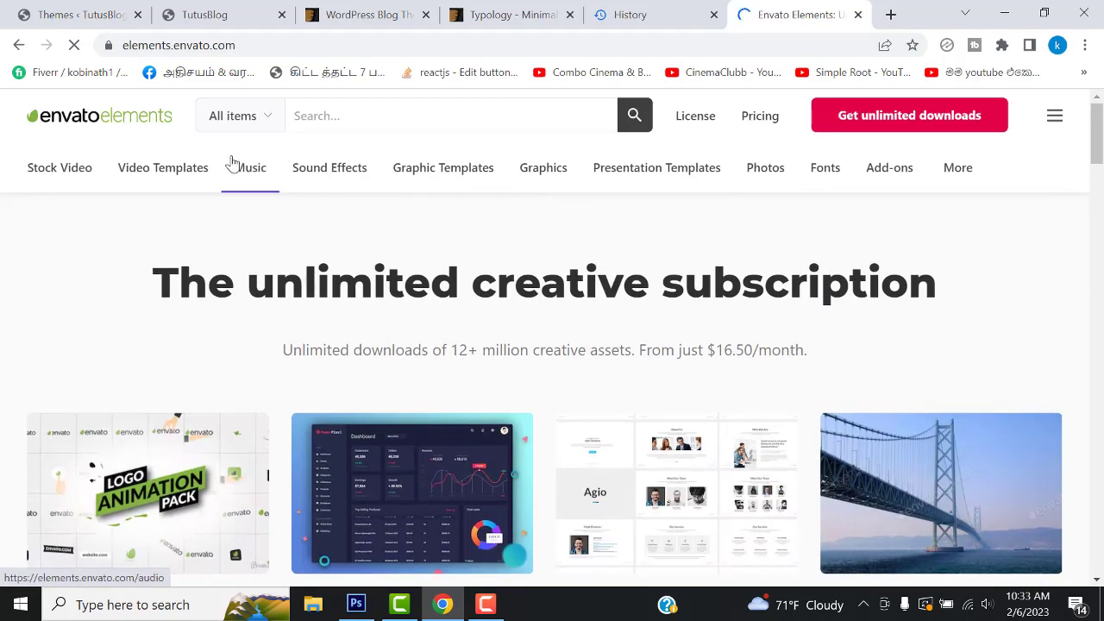
- Look through the Envato Elements asset categories and open the Themes listing under WordPress
{"action": "mouse_move", "coordinate": [192, 173]}
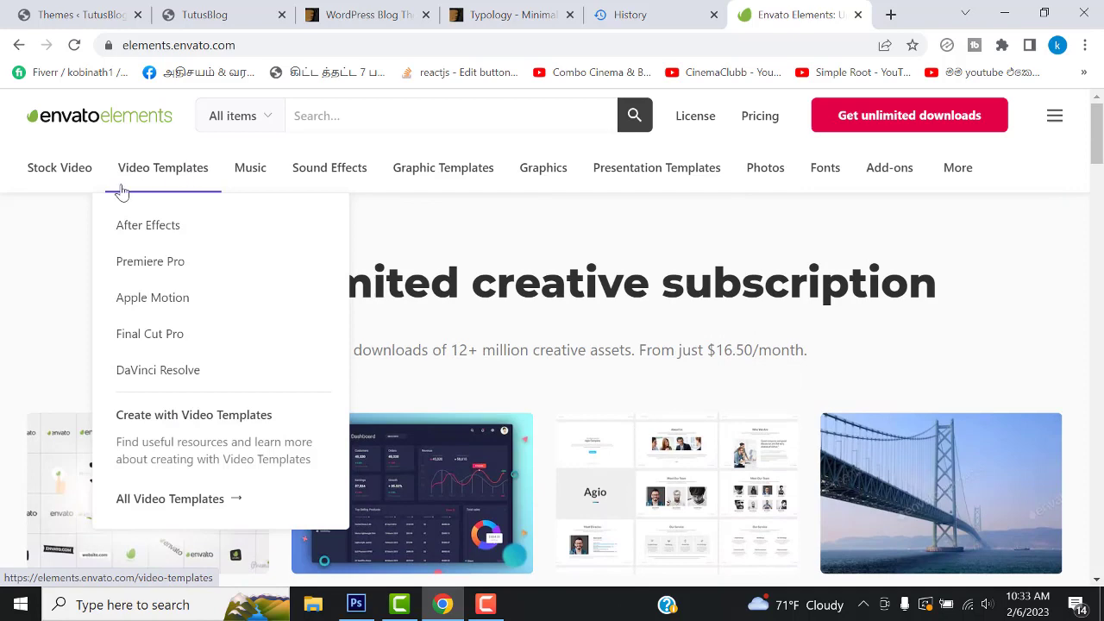
{"action": "mouse_move", "coordinate": [357, 176]}
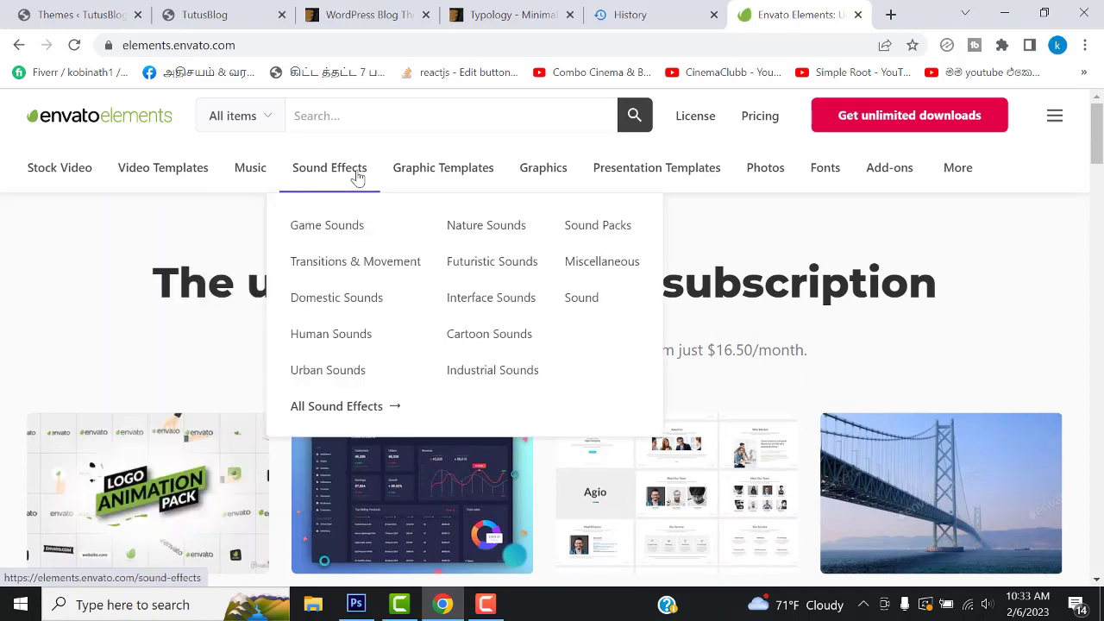
{"action": "mouse_move", "coordinate": [465, 177]}
{"action": "mouse_move", "coordinate": [523, 176]}
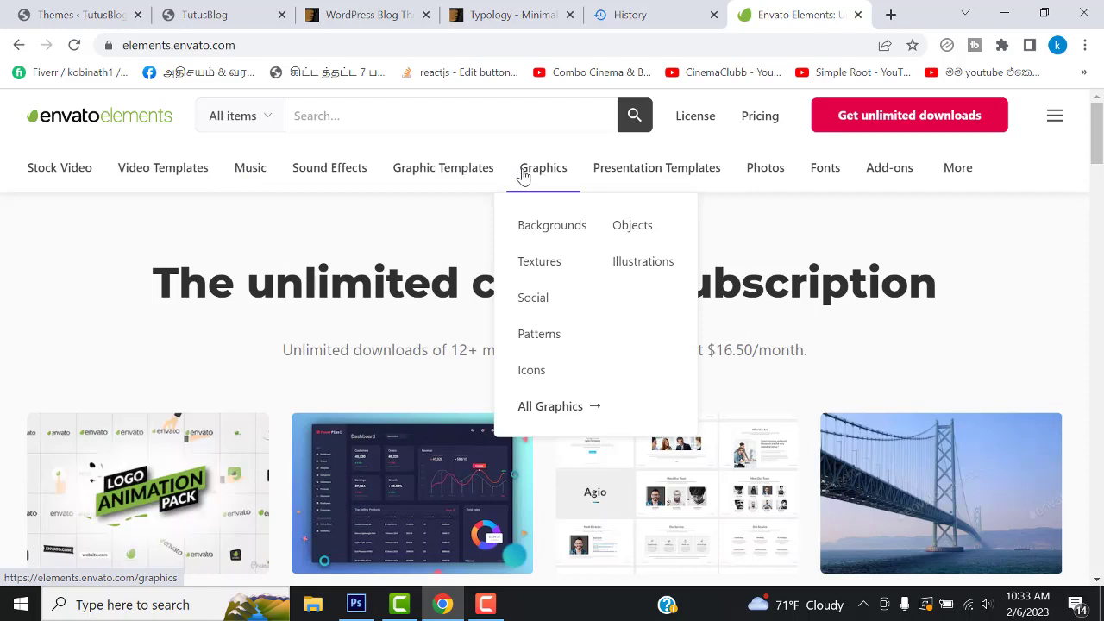
{"action": "mouse_move", "coordinate": [611, 178]}
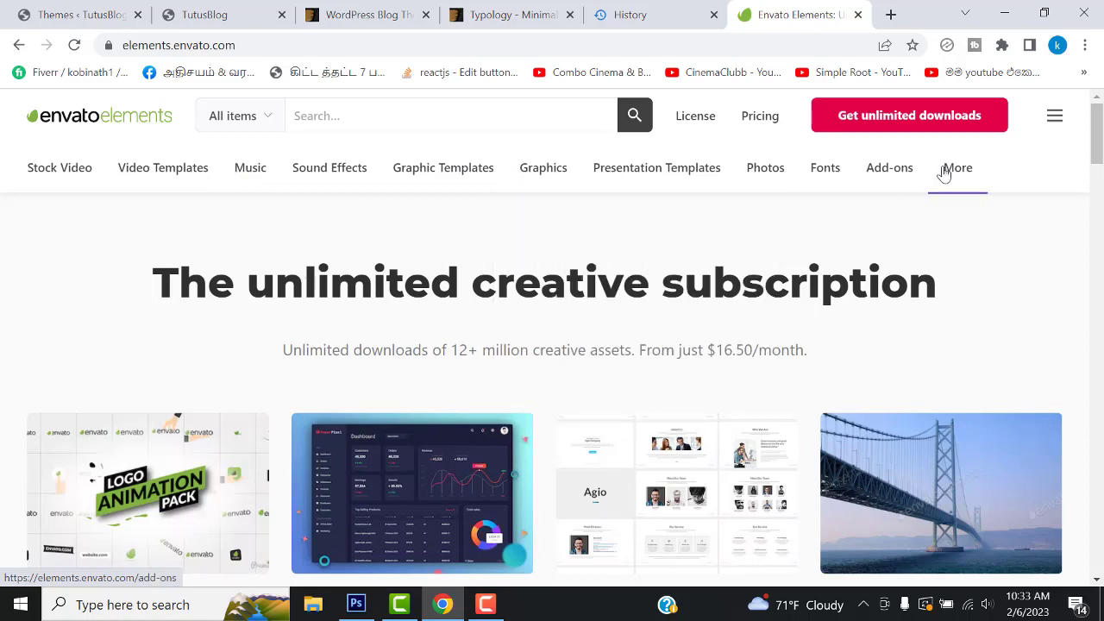
{"action": "mouse_move", "coordinate": [947, 174]}
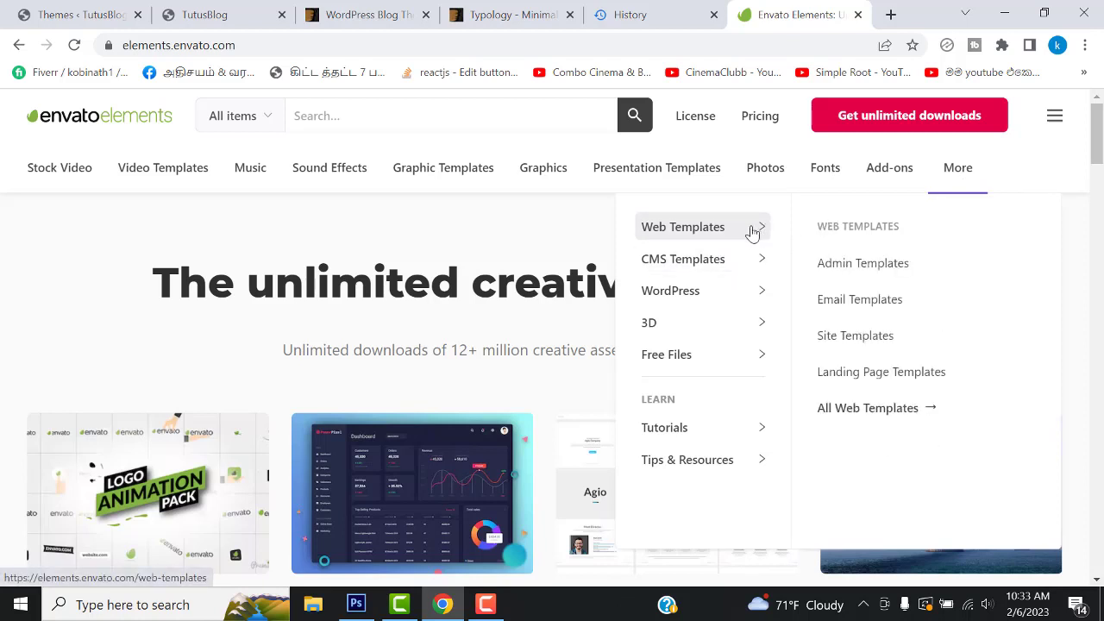
{"action": "mouse_move", "coordinate": [728, 261]}
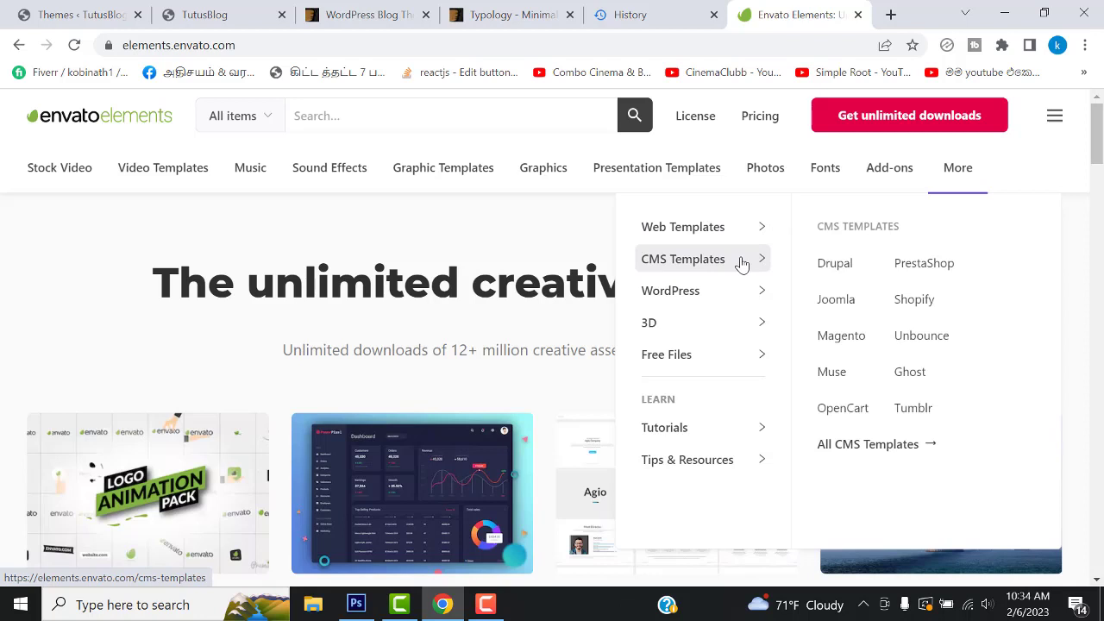
{"action": "mouse_move", "coordinate": [747, 300]}
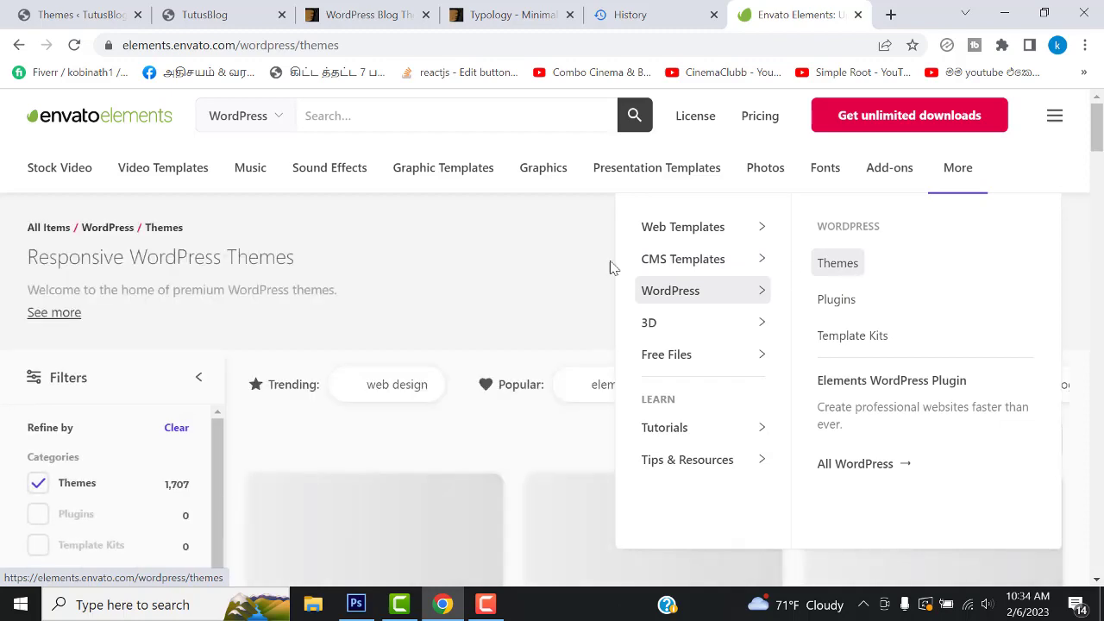
- Examine the WordPress themes offered on Envato Elements, including the sort options and the property and compatibility filters
{"action": "scroll", "coordinate": [655, 353], "scroll_direction": "down", "scroll_amount": 3}
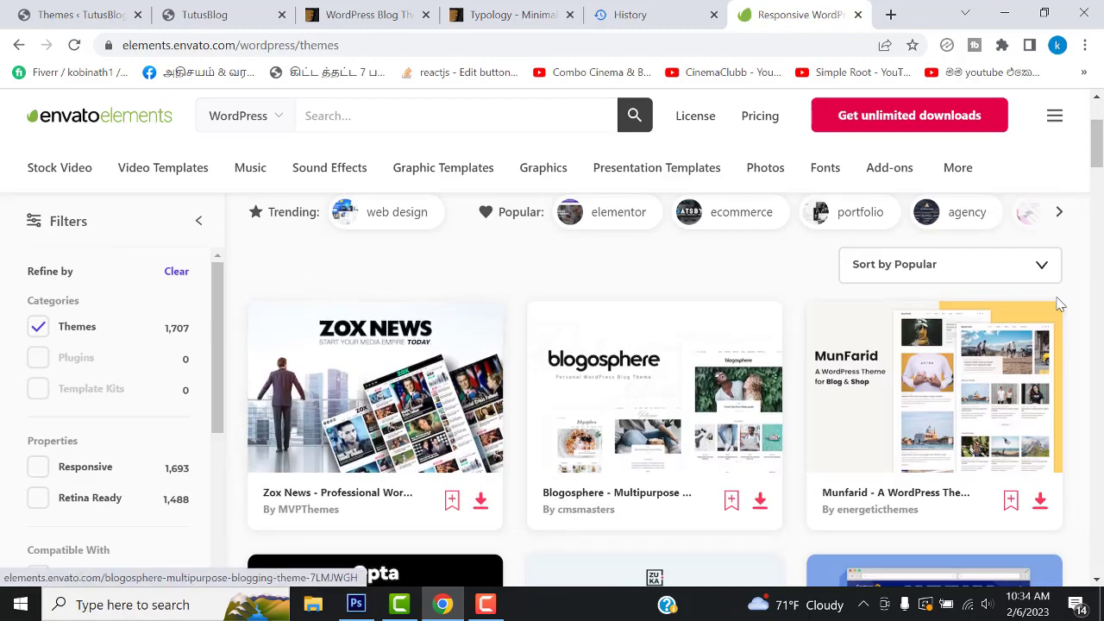
{"action": "scroll", "coordinate": [986, 350], "scroll_direction": "up", "scroll_amount": 2}
{"action": "scroll", "coordinate": [979, 351], "scroll_direction": "down", "scroll_amount": 1}
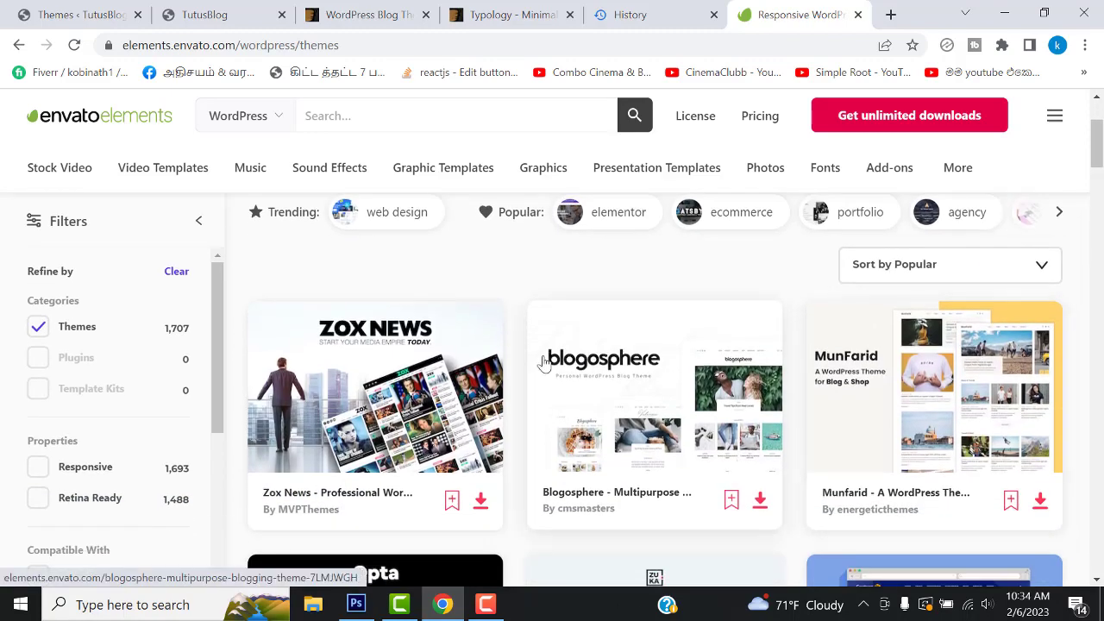
{"action": "scroll", "coordinate": [1026, 366], "scroll_direction": "down", "scroll_amount": 1}
{"action": "scroll", "coordinate": [1026, 366], "scroll_direction": "down", "scroll_amount": 3}
{"action": "scroll", "coordinate": [1022, 366], "scroll_direction": "up", "scroll_amount": 5}
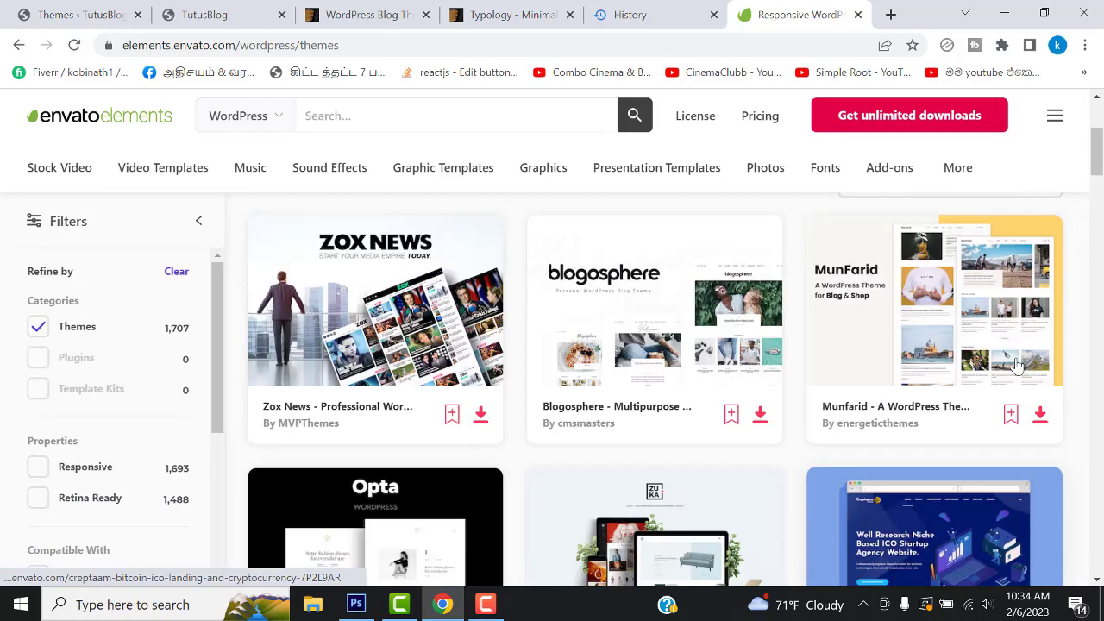
{"action": "scroll", "coordinate": [1014, 366], "scroll_direction": "up", "scroll_amount": 1}
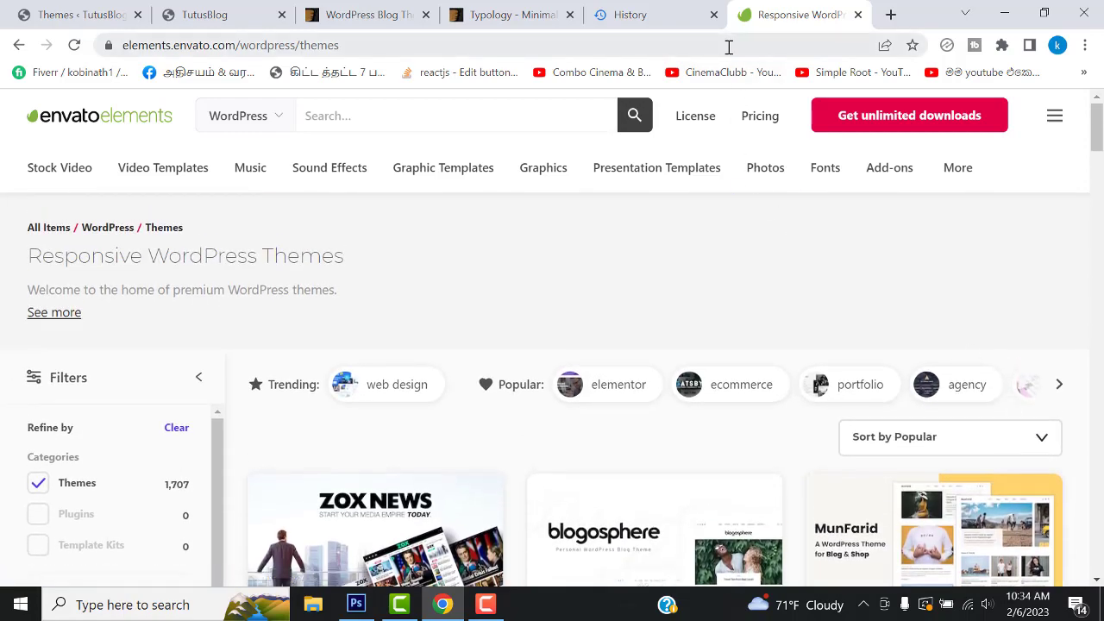
{"action": "scroll", "coordinate": [815, 333], "scroll_direction": "down", "scroll_amount": 8}
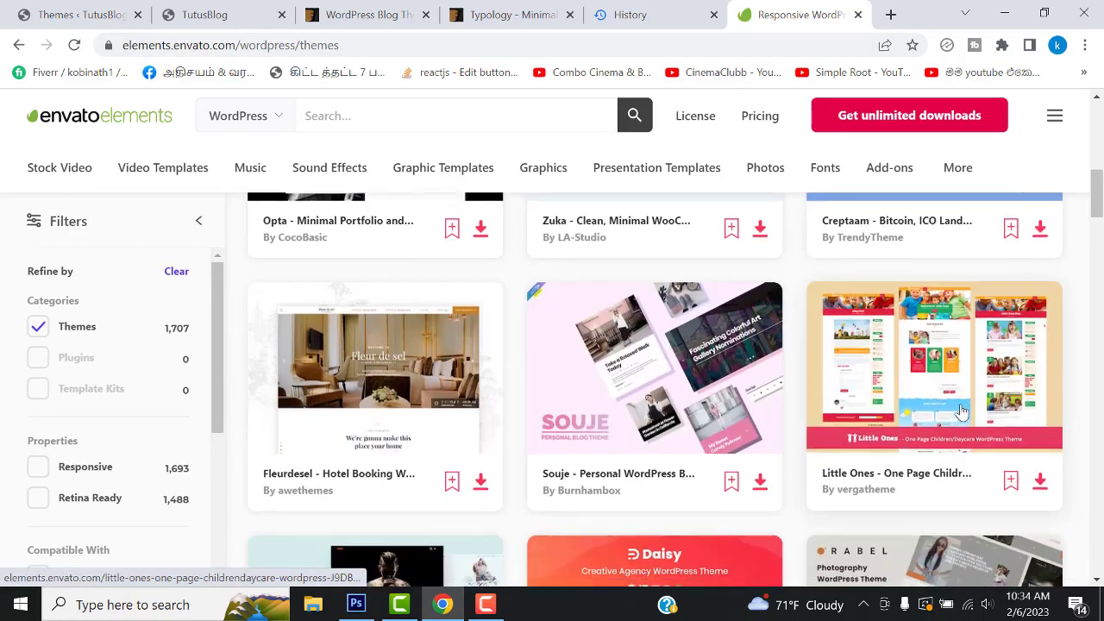
{"action": "scroll", "coordinate": [961, 412], "scroll_direction": "up", "scroll_amount": 7}
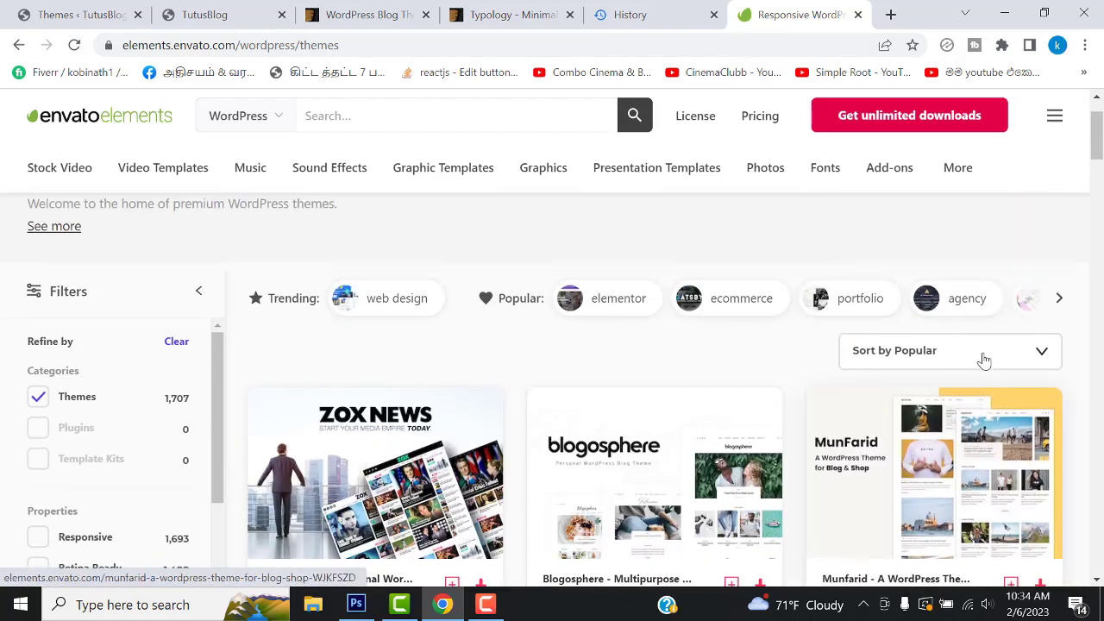
{"action": "left_click", "coordinate": [985, 355]}
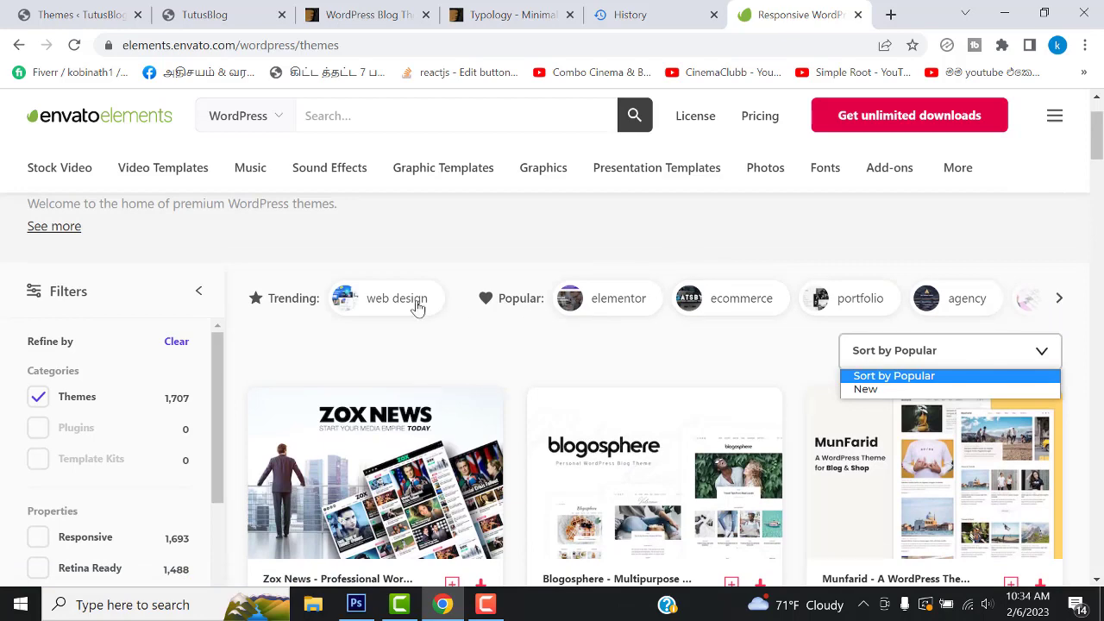
{"action": "scroll", "coordinate": [155, 406], "scroll_direction": "down", "scroll_amount": 6}
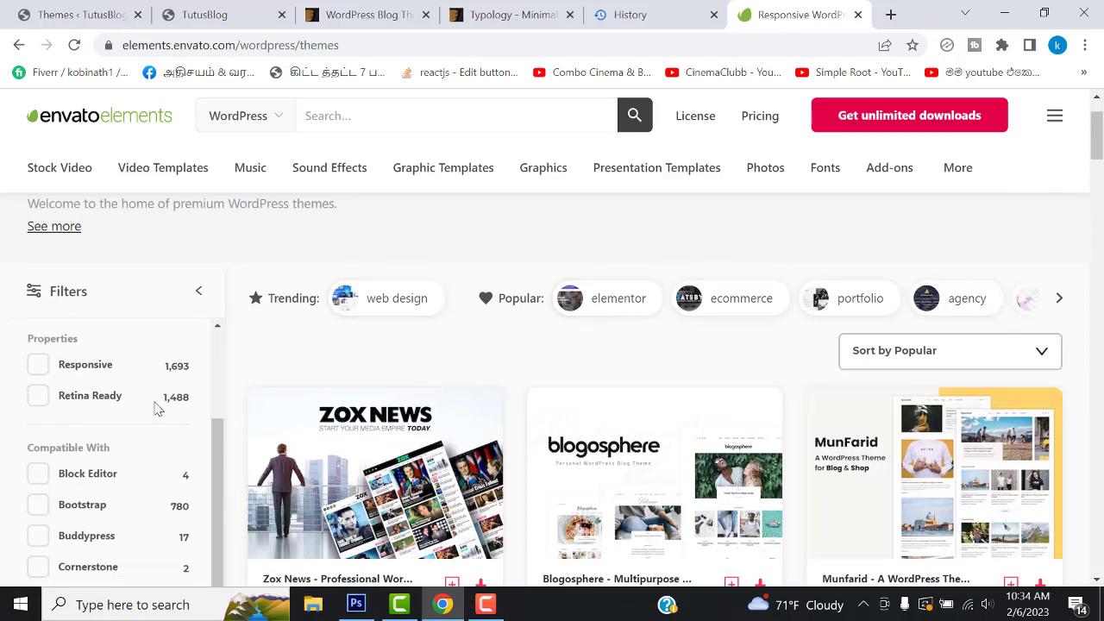
{"action": "scroll", "coordinate": [181, 414], "scroll_direction": "up", "scroll_amount": 5}
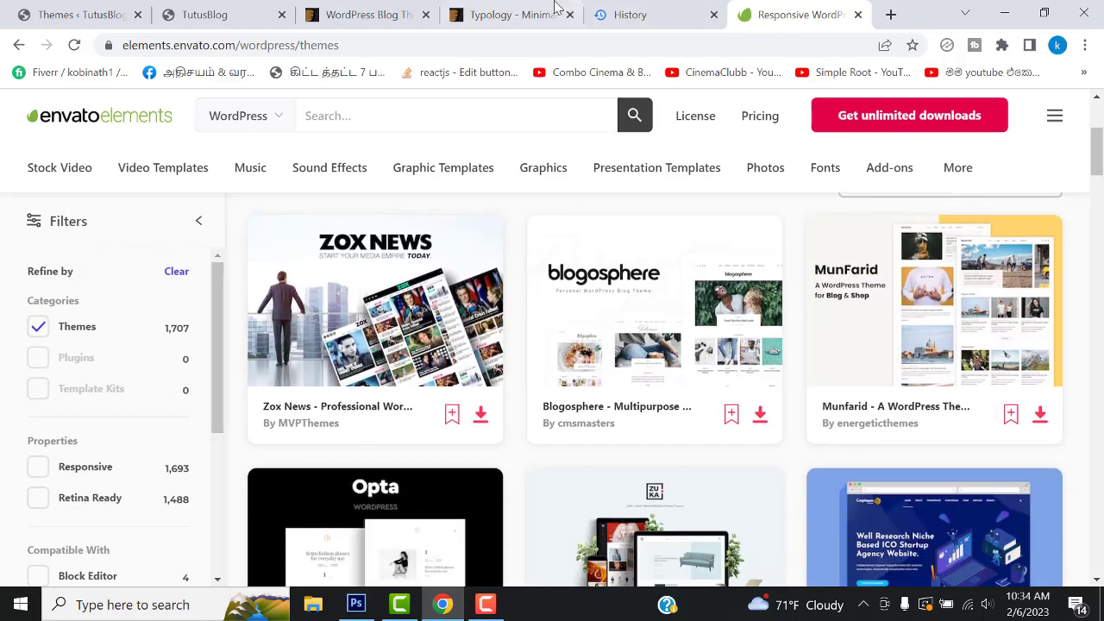
- Close the Typology theme preview and return to ThemeForest's blog and magazine themes to compare the sale and weekly bestseller offers
{"action": "left_click", "coordinate": [516, 10]}
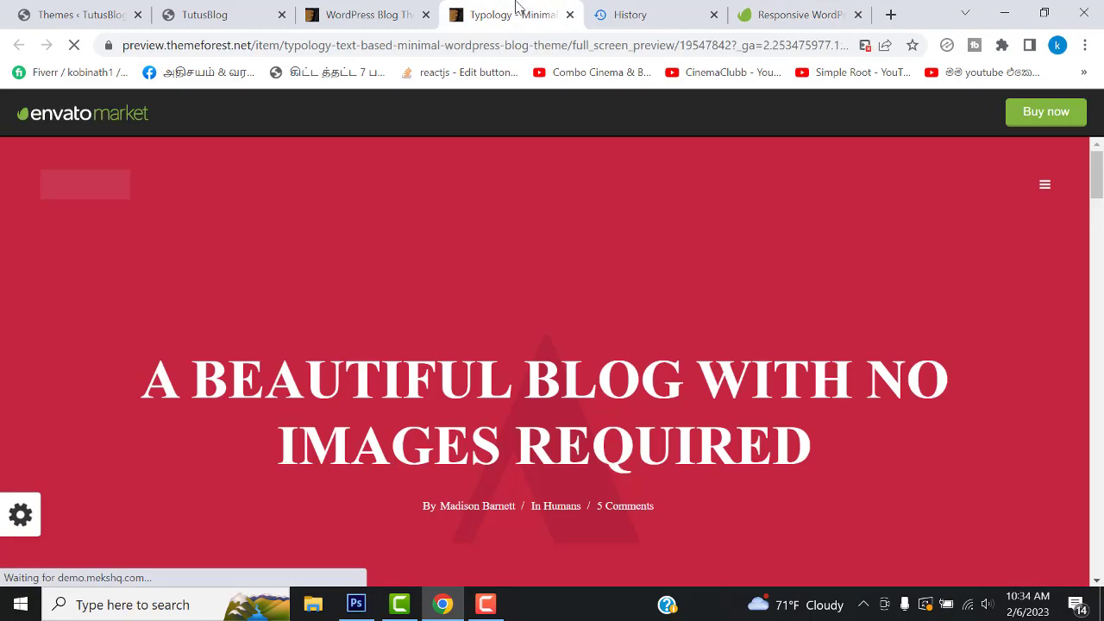
{"action": "left_click", "coordinate": [569, 15]}
{"action": "left_click", "coordinate": [371, 15]}
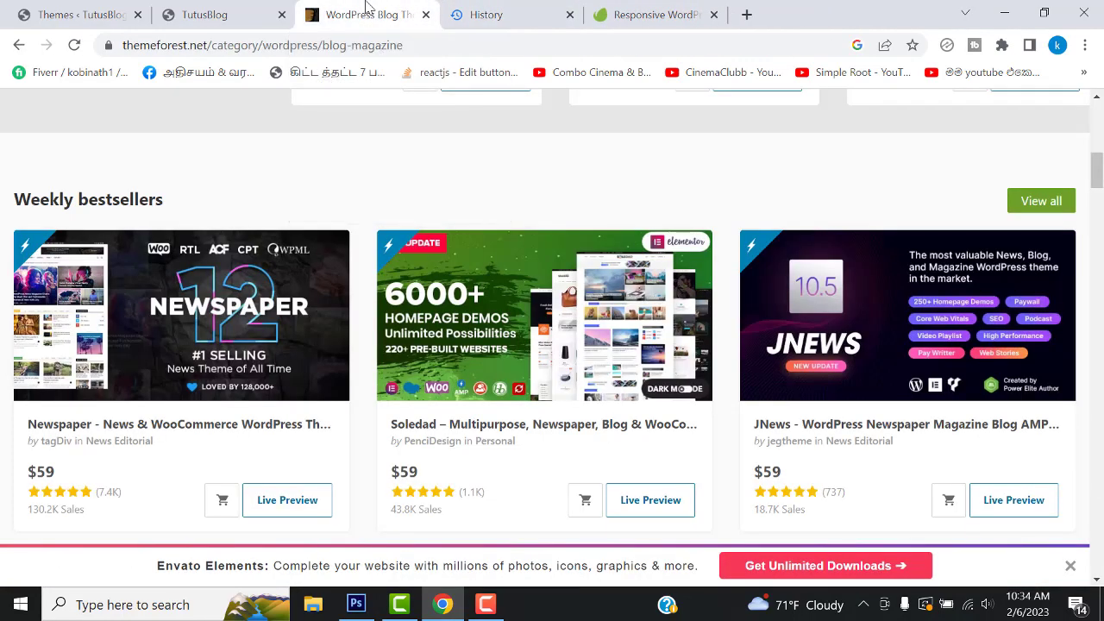
{"action": "scroll", "coordinate": [585, 318], "scroll_direction": "up", "scroll_amount": 3}
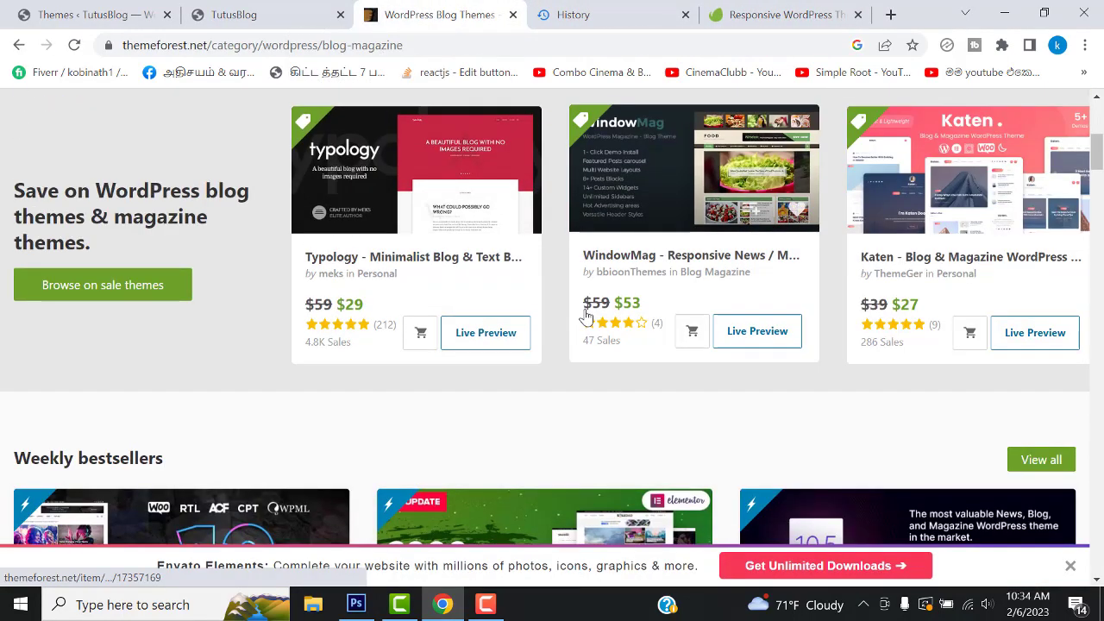
{"action": "scroll", "coordinate": [586, 319], "scroll_direction": "down", "scroll_amount": 3}
{"action": "scroll", "coordinate": [589, 323], "scroll_direction": "down", "scroll_amount": 2}
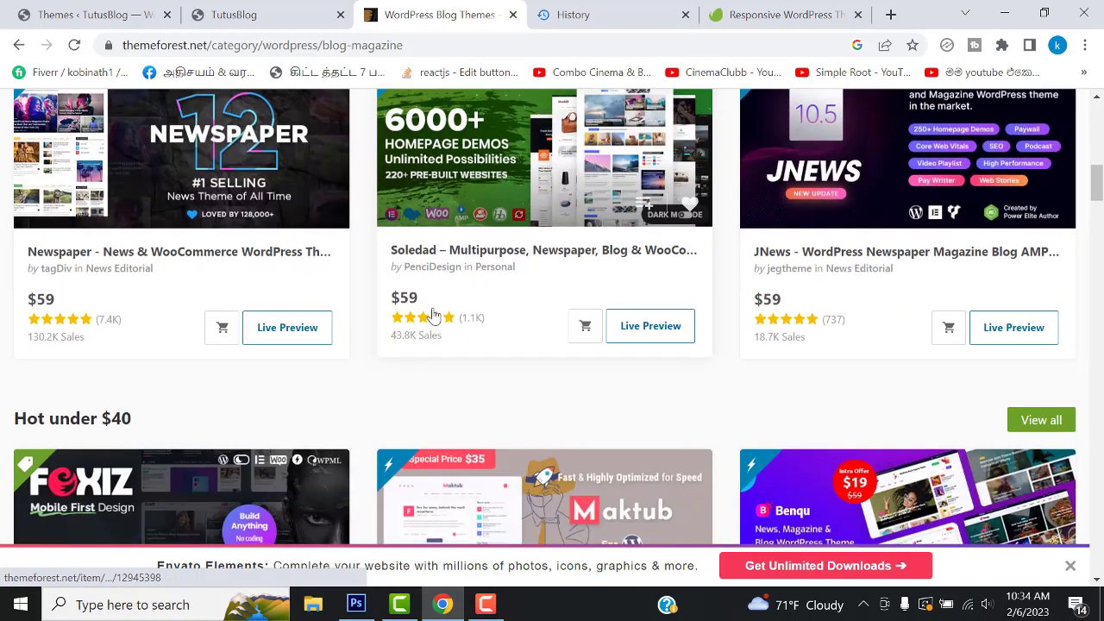
{"action": "scroll", "coordinate": [604, 285], "scroll_direction": "up", "scroll_amount": 1}
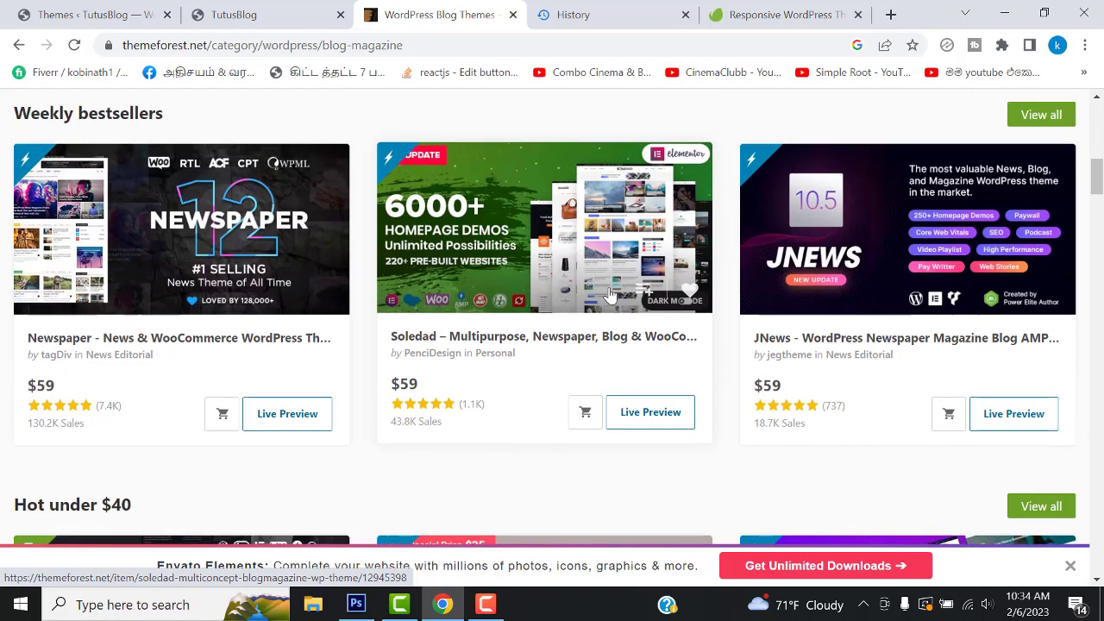
- Finish comparing ThemeForest's weekly bestselling blog themes and open the eCommerce category under WordPress
{"action": "scroll", "coordinate": [788, 348], "scroll_direction": "down", "scroll_amount": 3}
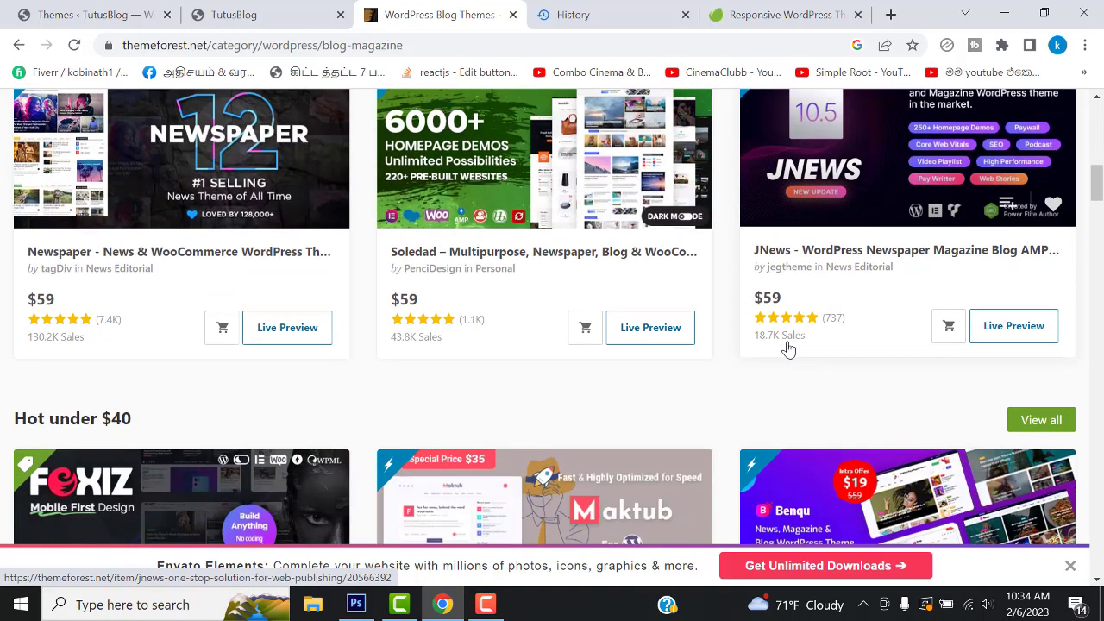
{"action": "scroll", "coordinate": [604, 367], "scroll_direction": "up", "scroll_amount": 3}
{"action": "scroll", "coordinate": [585, 369], "scroll_direction": "up", "scroll_amount": 8}
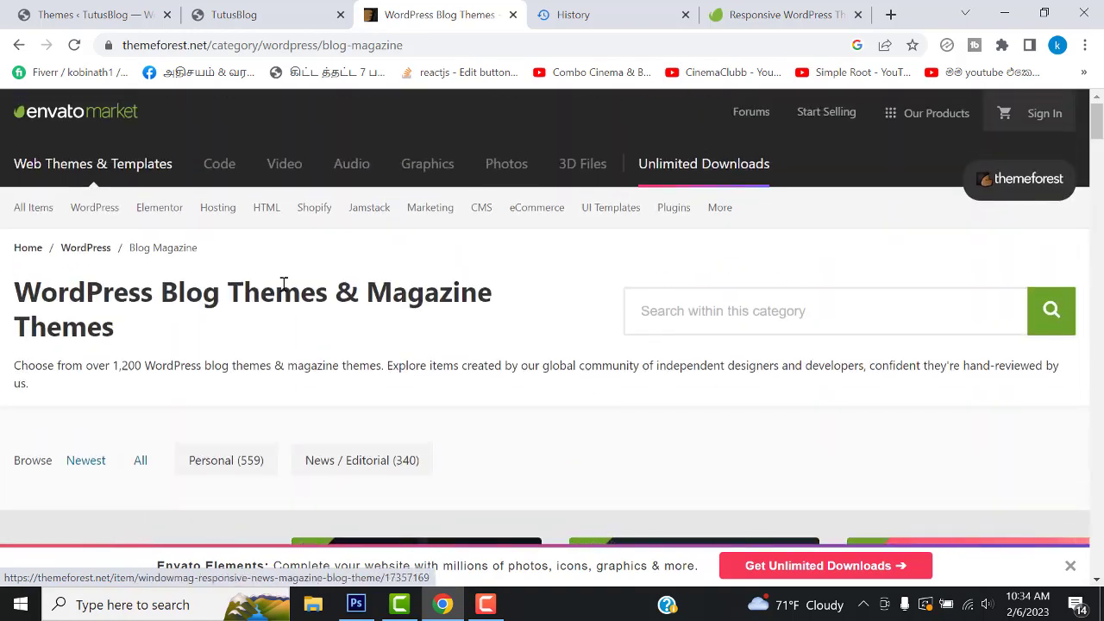
{"action": "mouse_move", "coordinate": [110, 213]}
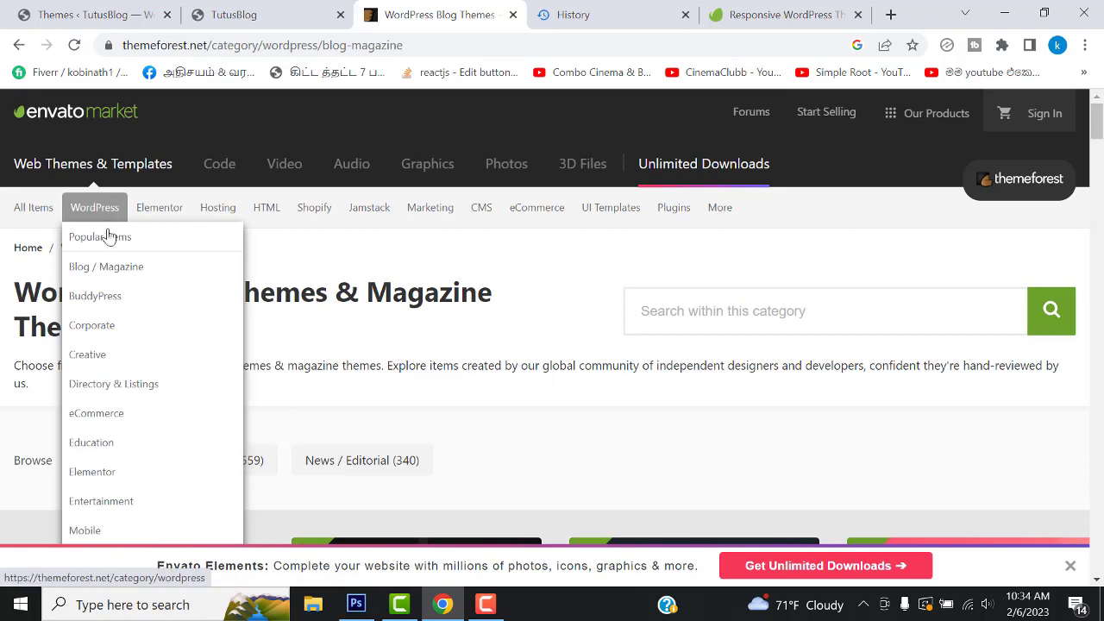
{"action": "left_click", "coordinate": [92, 420]}
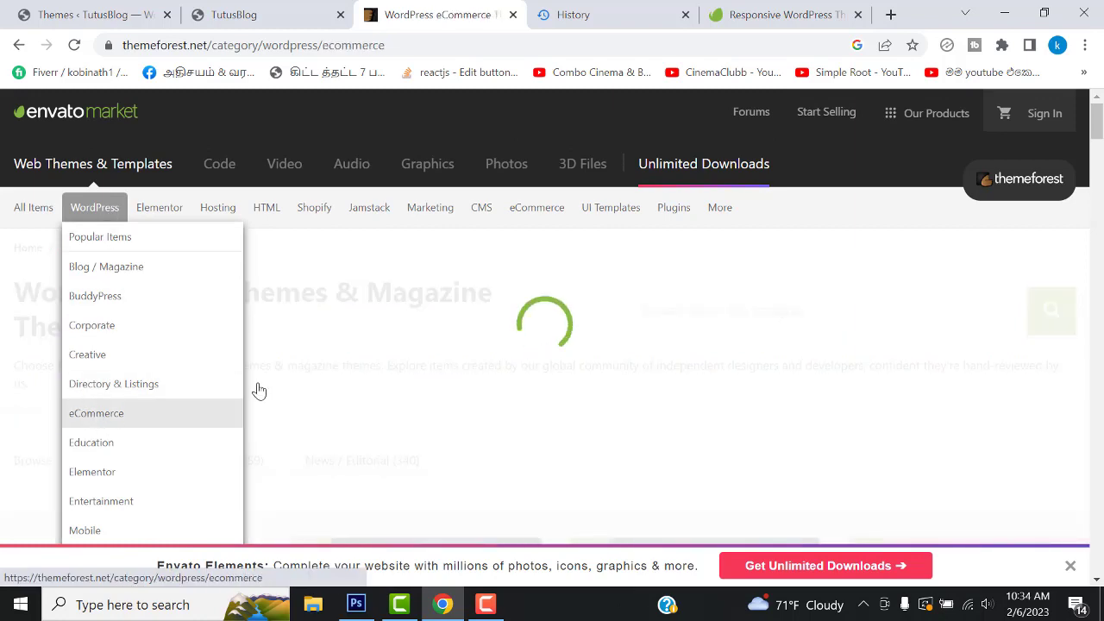
- Open the Organico organic food WooCommerce theme from the eCommerce listing and launch its live preview
{"action": "scroll", "coordinate": [938, 320], "scroll_direction": "down", "scroll_amount": 4}
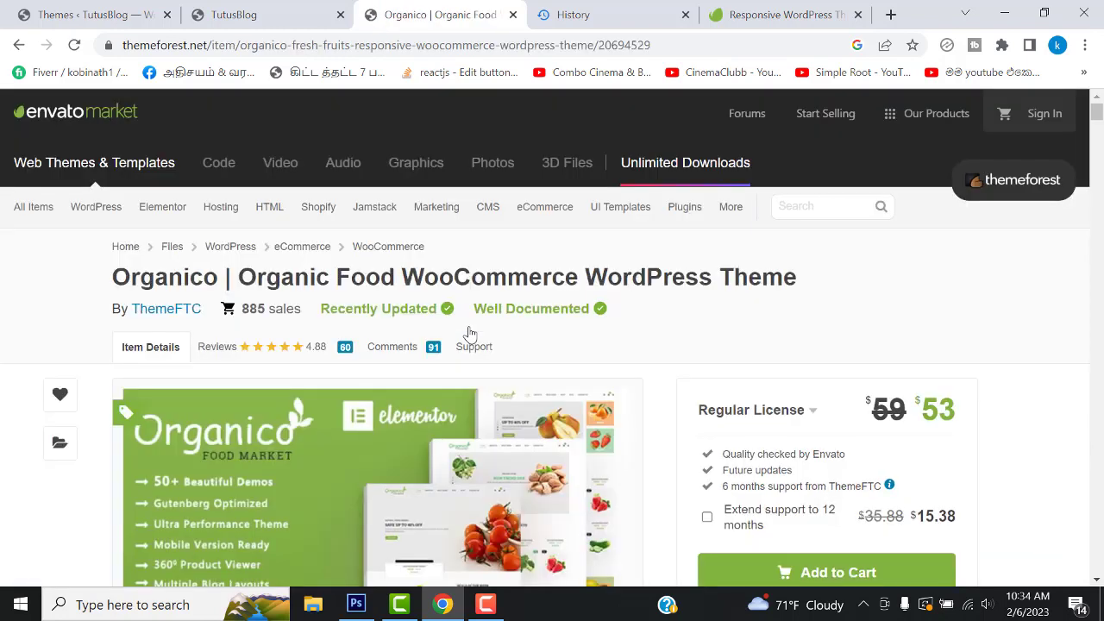
{"action": "scroll", "coordinate": [490, 341], "scroll_direction": "down", "scroll_amount": 2}
{"action": "scroll", "coordinate": [489, 340], "scroll_direction": "down", "scroll_amount": 1}
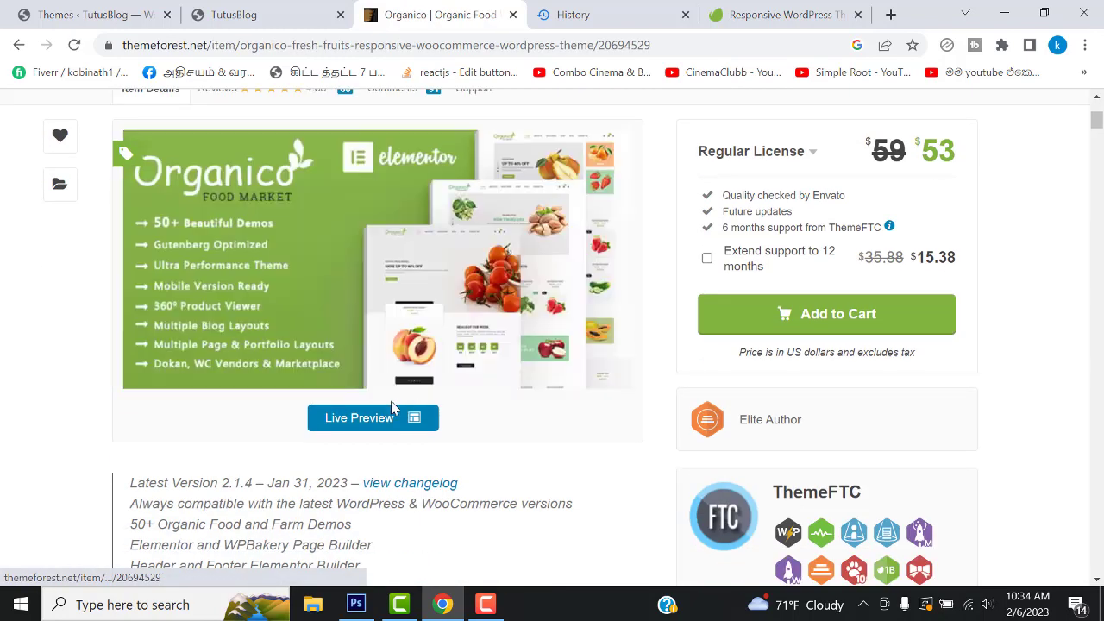
{"action": "left_click", "coordinate": [378, 419]}
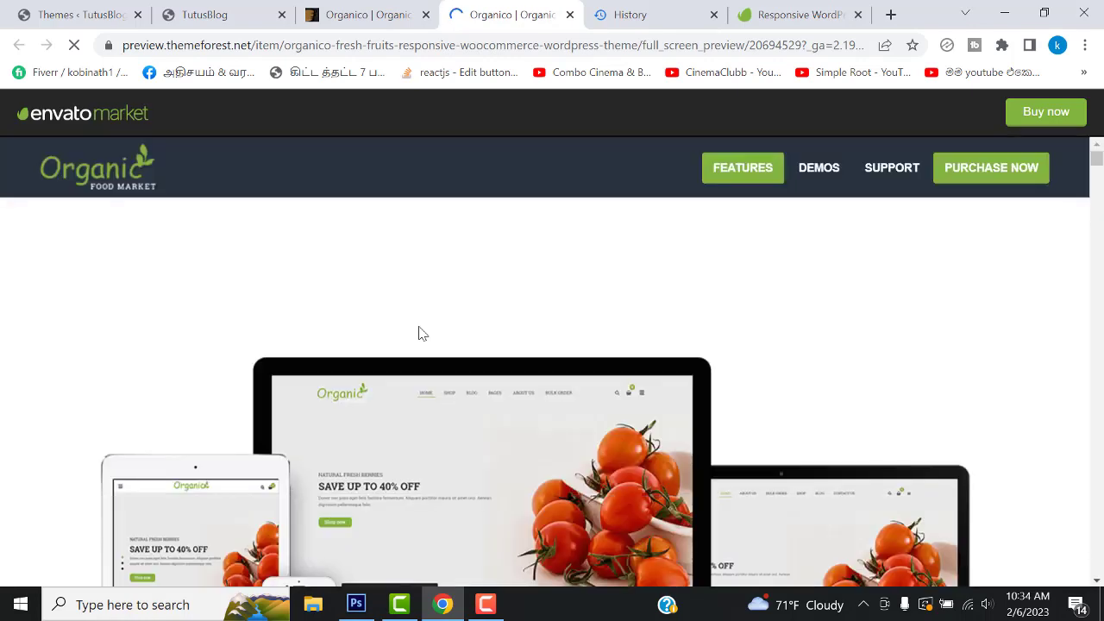
- Examine the Organico preview's theme introduction and its selection of demo homepages, from the default layouts to the beauty and flower store variants
{"action": "scroll", "coordinate": [600, 376], "scroll_direction": "down", "scroll_amount": 7}
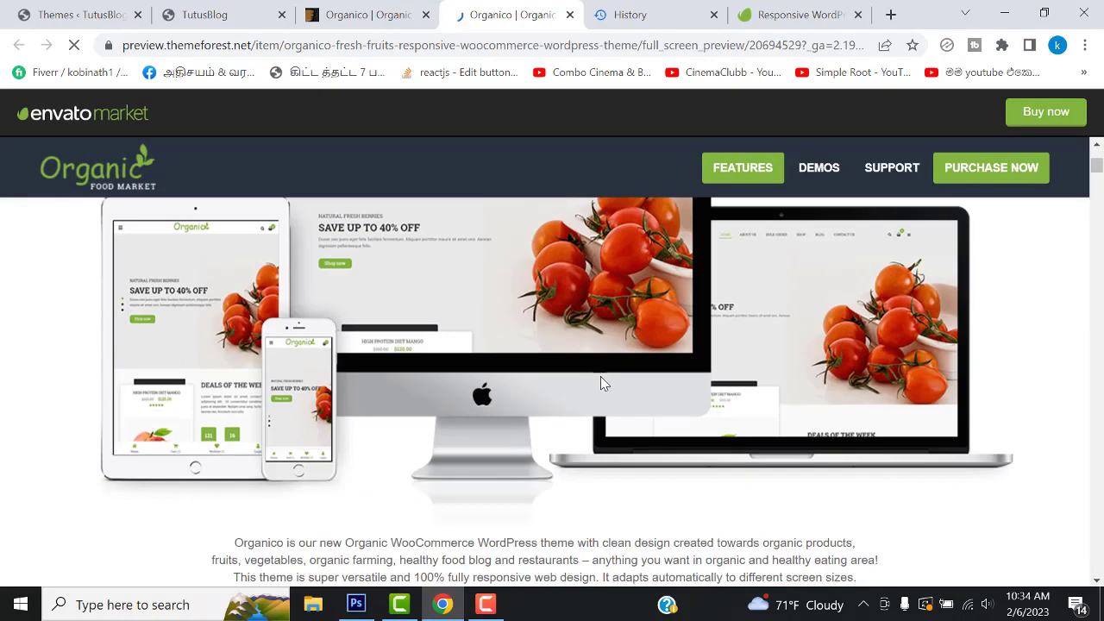
{"action": "scroll", "coordinate": [600, 376], "scroll_direction": "down", "scroll_amount": 2}
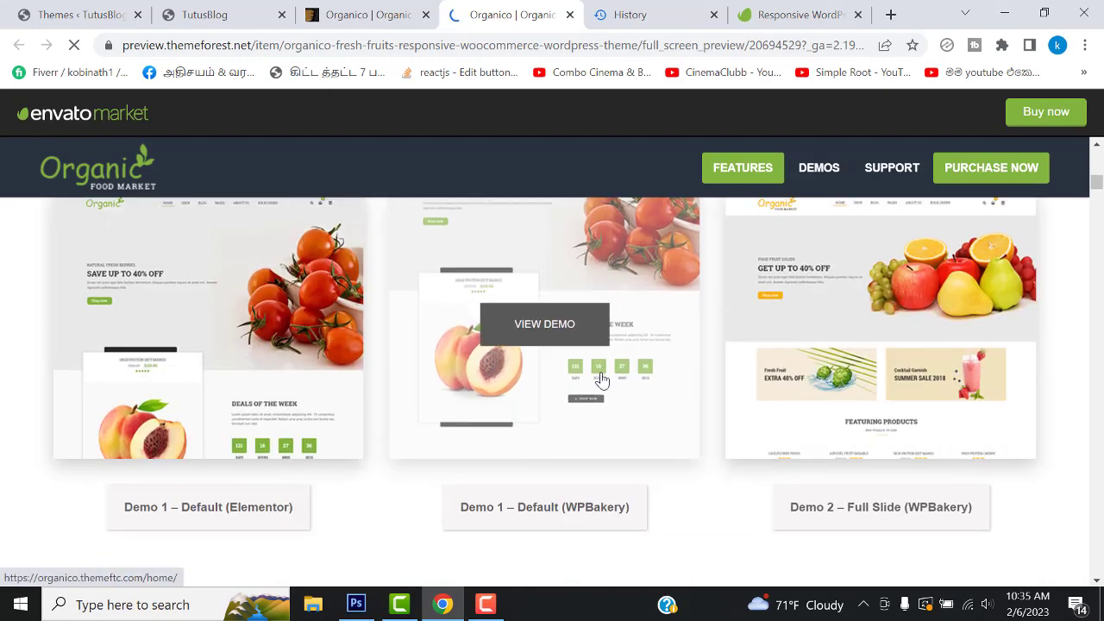
{"action": "scroll", "coordinate": [200, 407], "scroll_direction": "up", "scroll_amount": 1}
{"action": "mouse_move", "coordinate": [871, 388]}
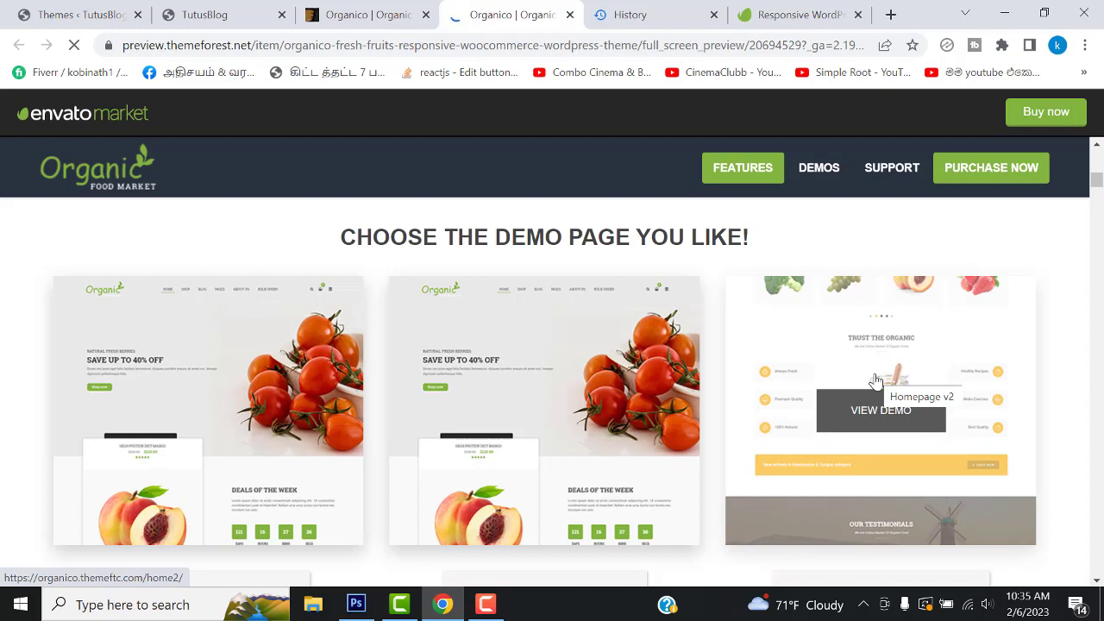
{"action": "scroll", "coordinate": [1069, 379], "scroll_direction": "down", "scroll_amount": 3}
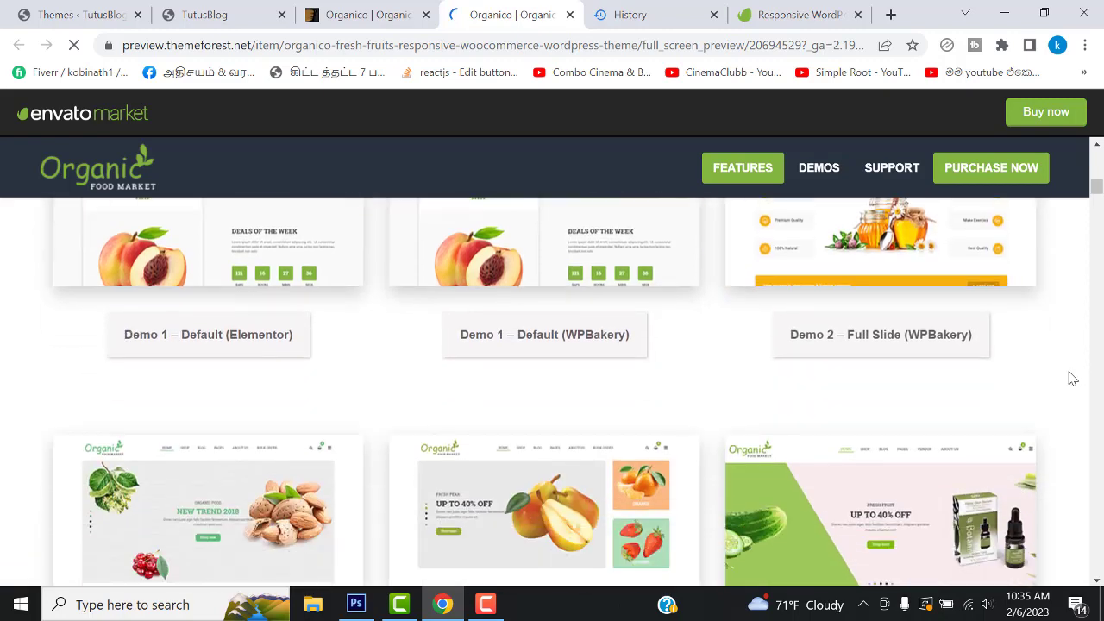
{"action": "scroll", "coordinate": [1070, 380], "scroll_direction": "down", "scroll_amount": 1}
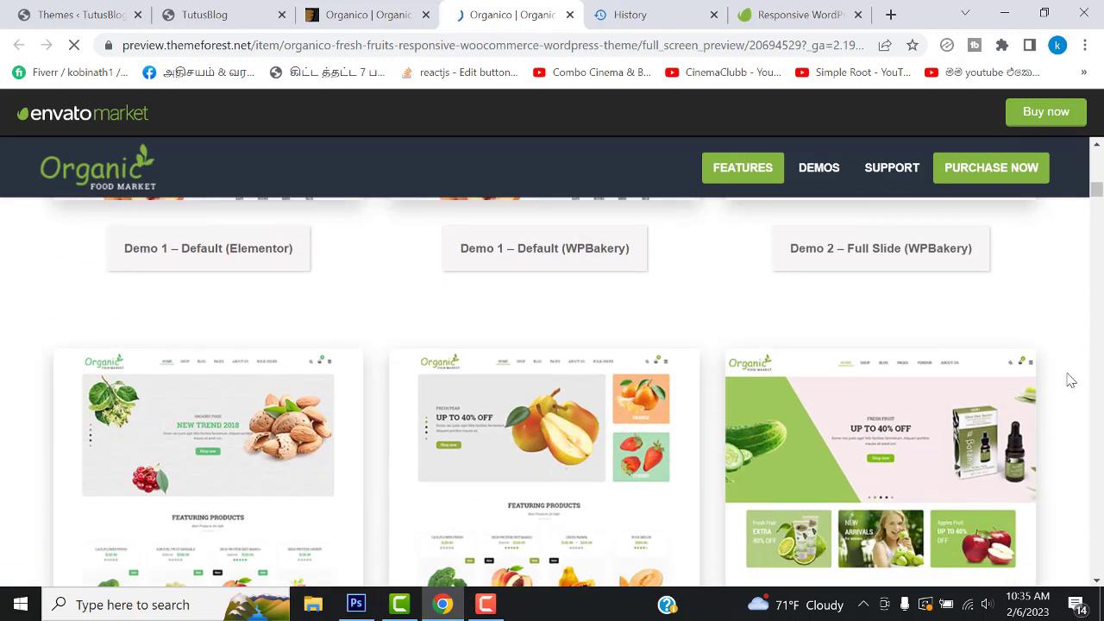
{"action": "scroll", "coordinate": [1069, 379], "scroll_direction": "up", "scroll_amount": 10}
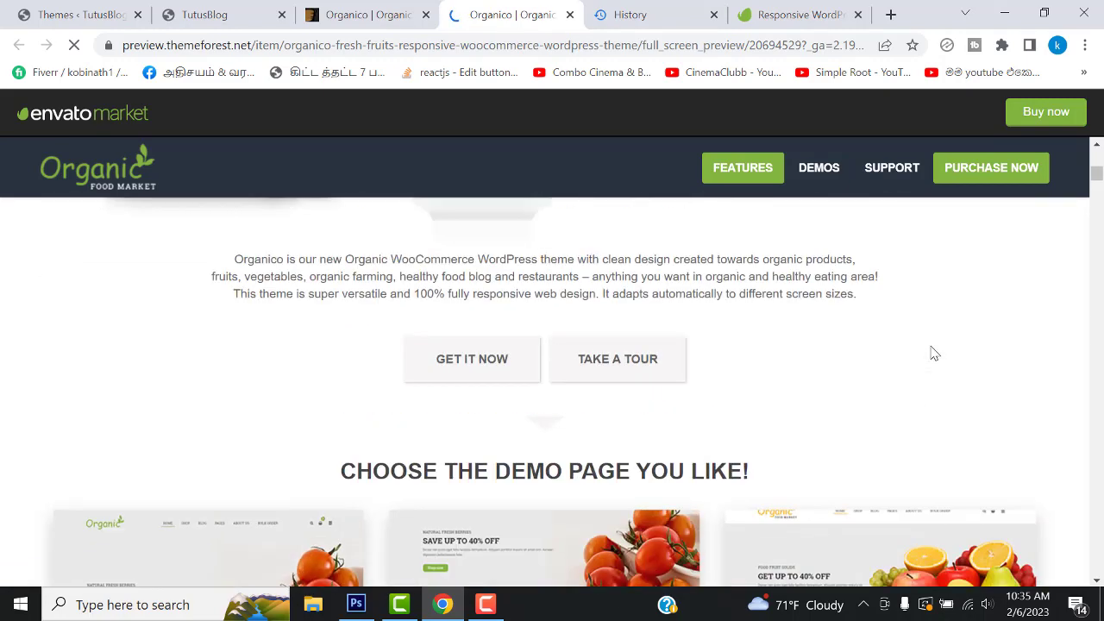
{"action": "scroll", "coordinate": [952, 362], "scroll_direction": "down", "scroll_amount": 12}
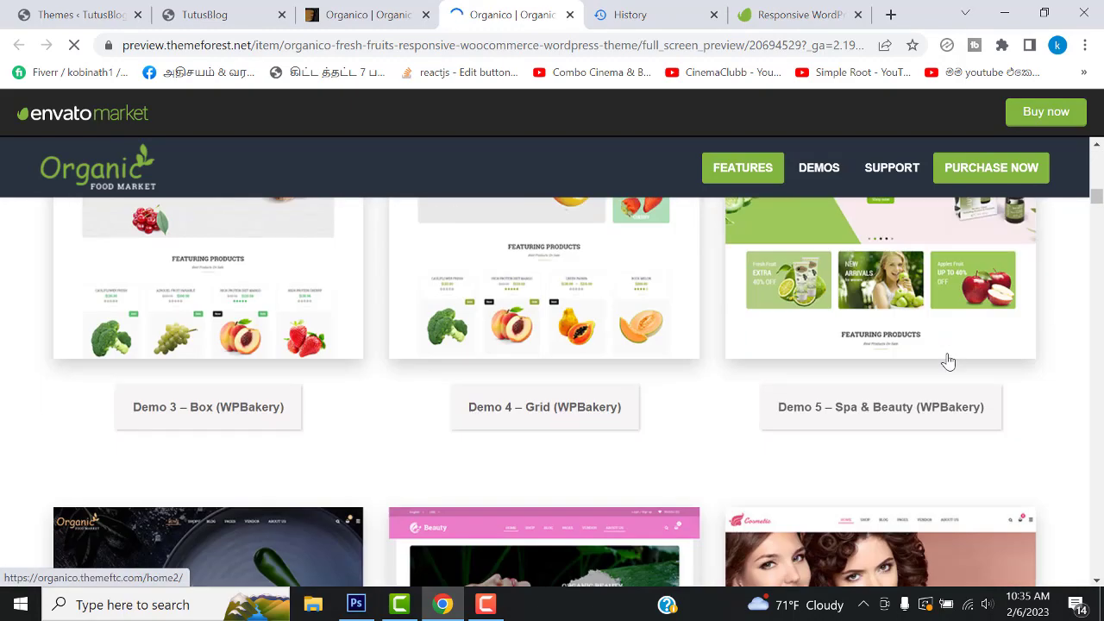
{"action": "scroll", "coordinate": [952, 368], "scroll_direction": "down", "scroll_amount": 3}
{"action": "scroll", "coordinate": [648, 434], "scroll_direction": "up", "scroll_amount": 10}
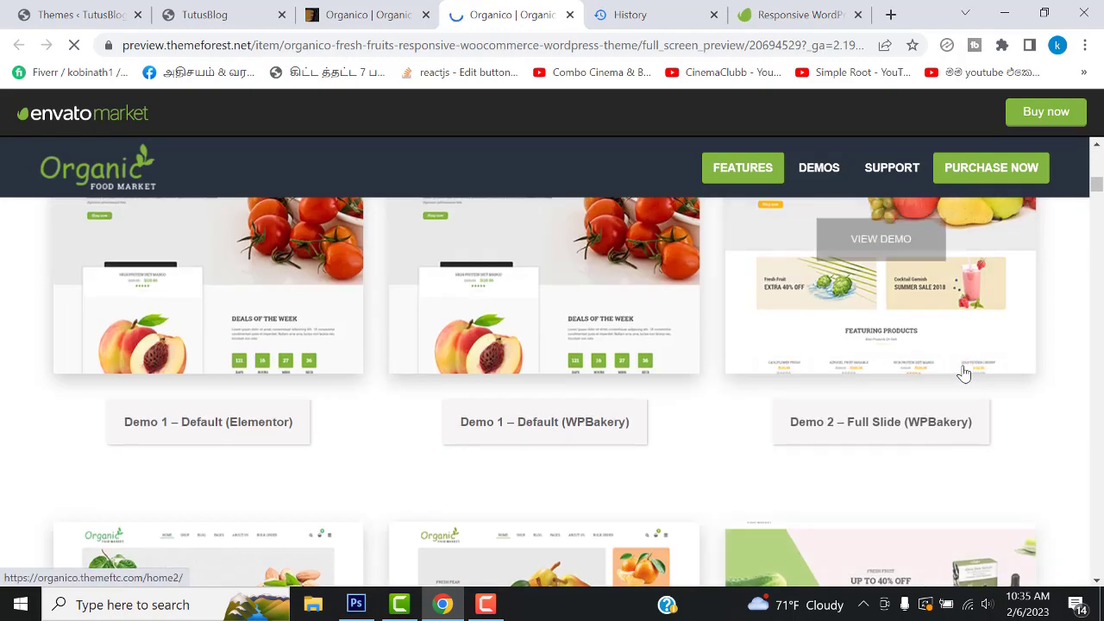
{"action": "scroll", "coordinate": [648, 434], "scroll_direction": "down", "scroll_amount": 2}
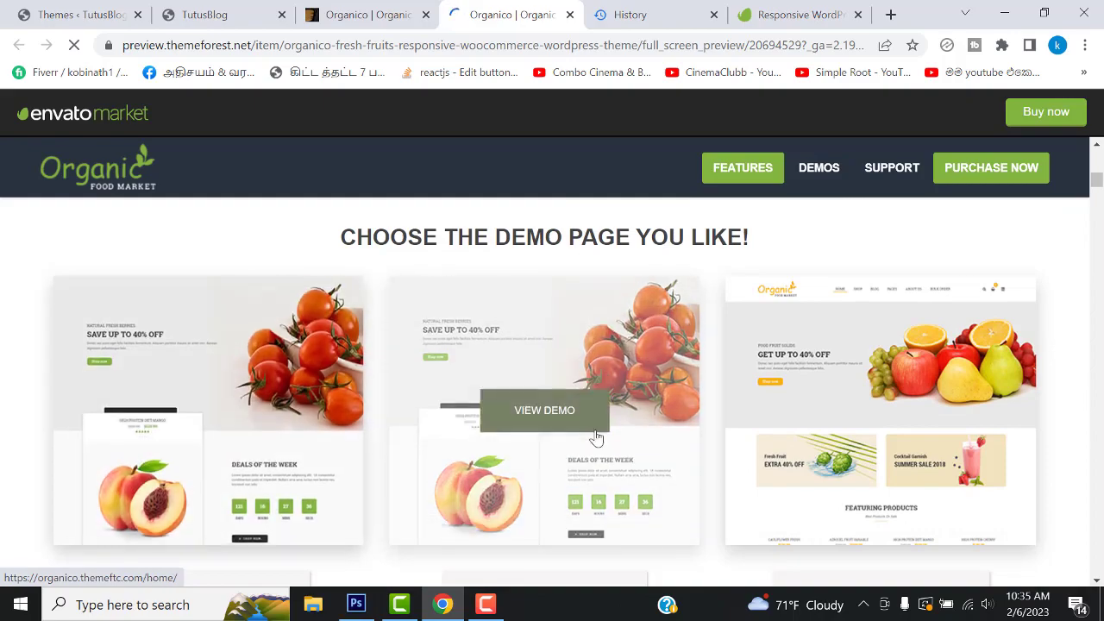
{"action": "scroll", "coordinate": [732, 442], "scroll_direction": "down", "scroll_amount": 4}
{"action": "scroll", "coordinate": [870, 444], "scroll_direction": "down", "scroll_amount": 1}
{"action": "scroll", "coordinate": [879, 426], "scroll_direction": "down", "scroll_amount": 5}
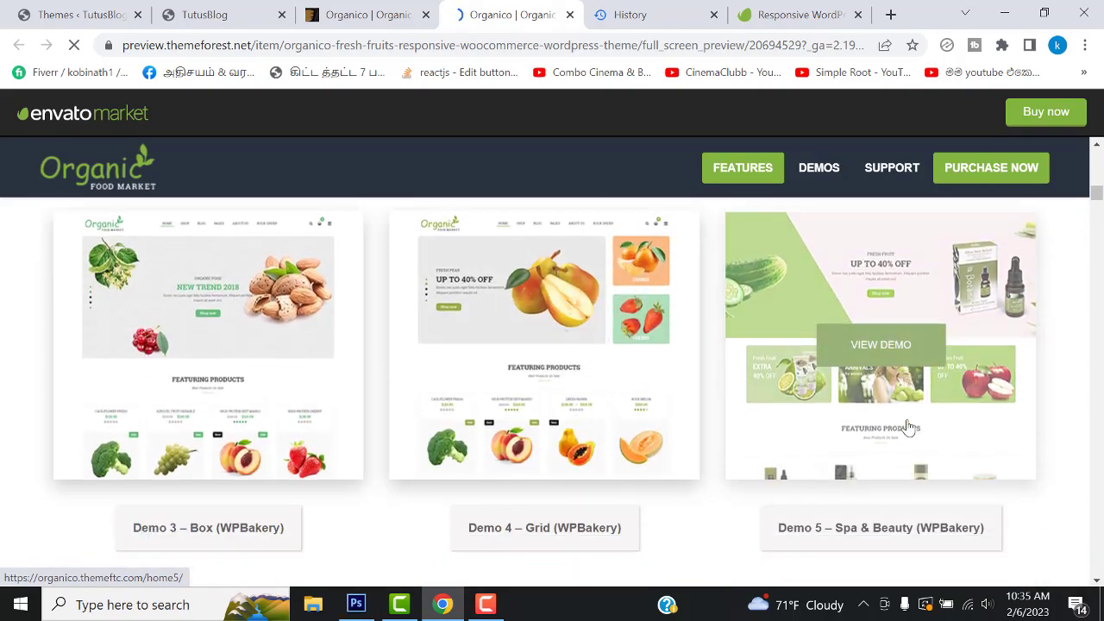
{"action": "scroll", "coordinate": [552, 397], "scroll_direction": "down", "scroll_amount": 3}
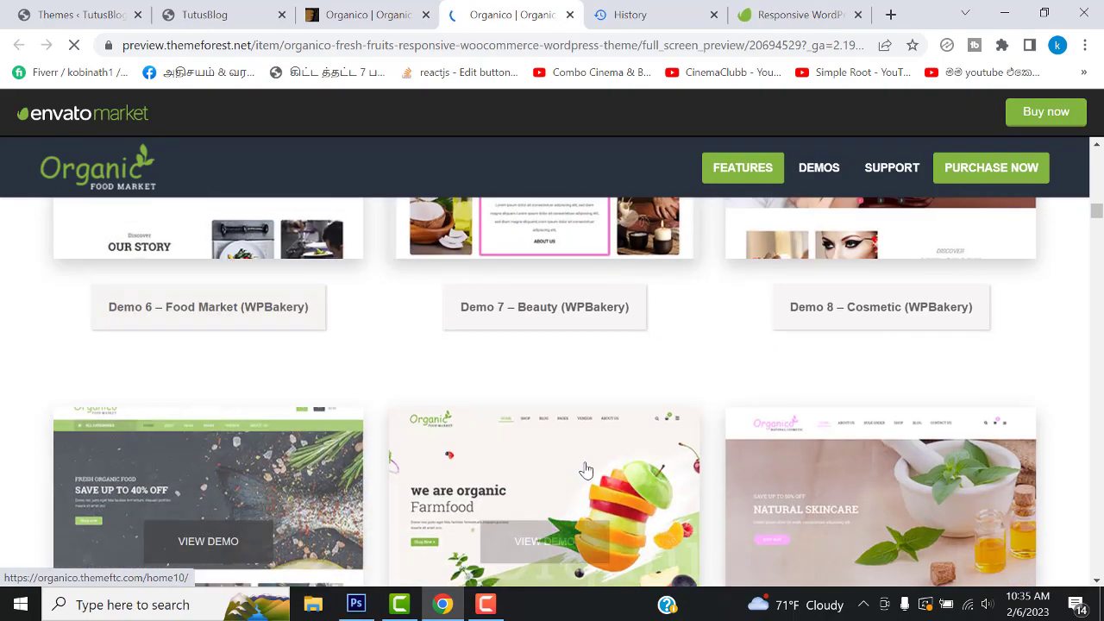
{"action": "scroll", "coordinate": [891, 453], "scroll_direction": "down", "scroll_amount": 1}
{"action": "scroll", "coordinate": [891, 453], "scroll_direction": "down", "scroll_amount": 5}
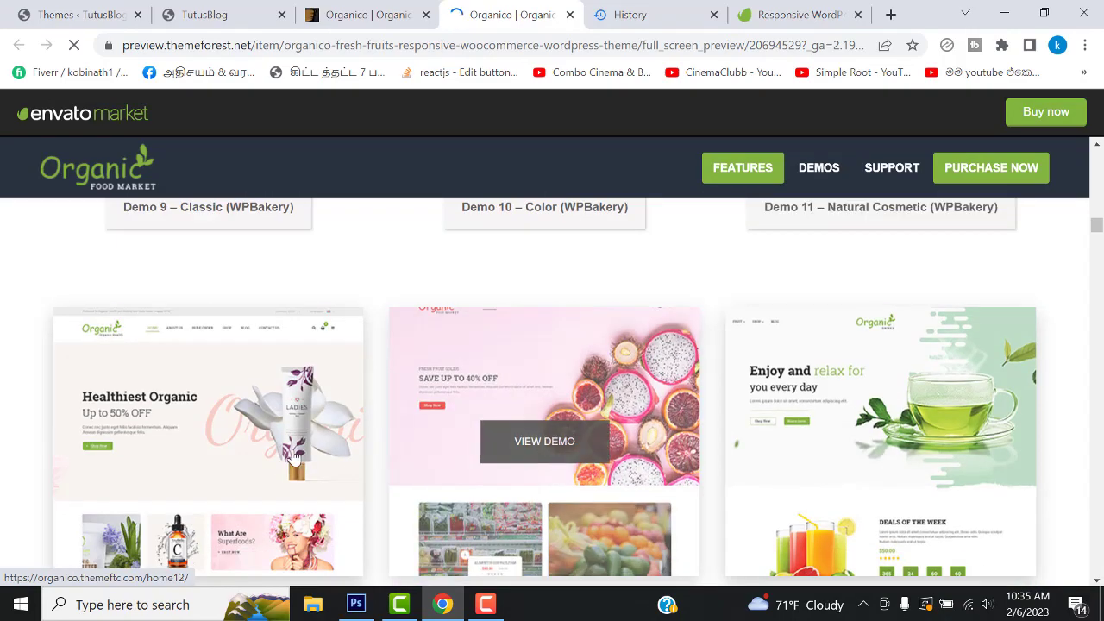
{"action": "scroll", "coordinate": [566, 439], "scroll_direction": "down", "scroll_amount": 3}
{"action": "scroll", "coordinate": [263, 467], "scroll_direction": "down", "scroll_amount": 3}
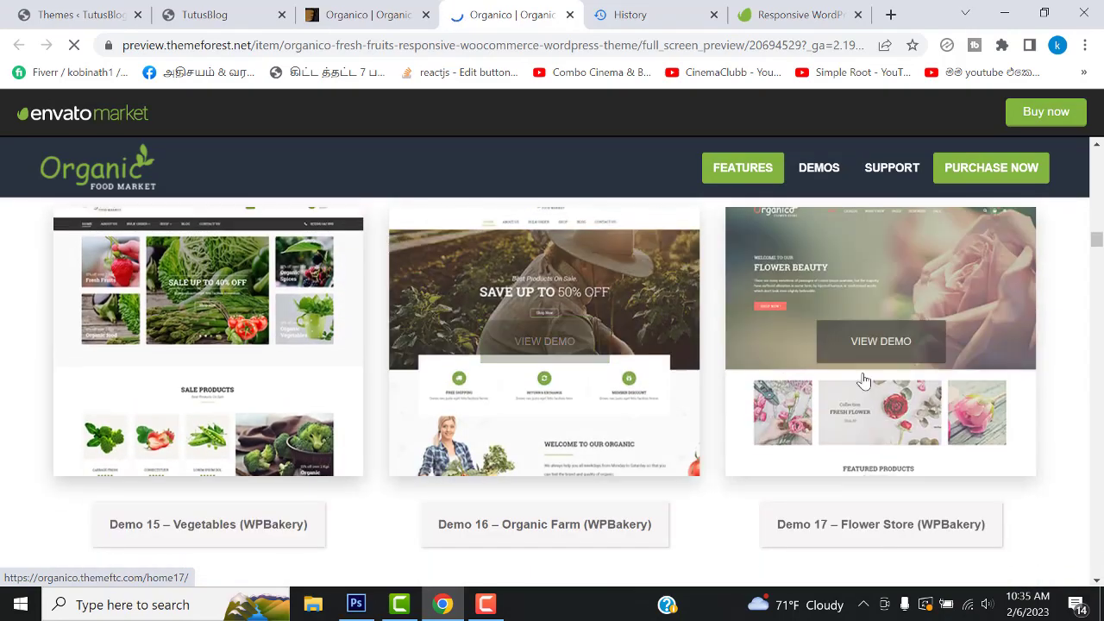
{"action": "scroll", "coordinate": [863, 380], "scroll_direction": "down", "scroll_amount": 4}
{"action": "scroll", "coordinate": [571, 303], "scroll_direction": "up", "scroll_amount": 8}
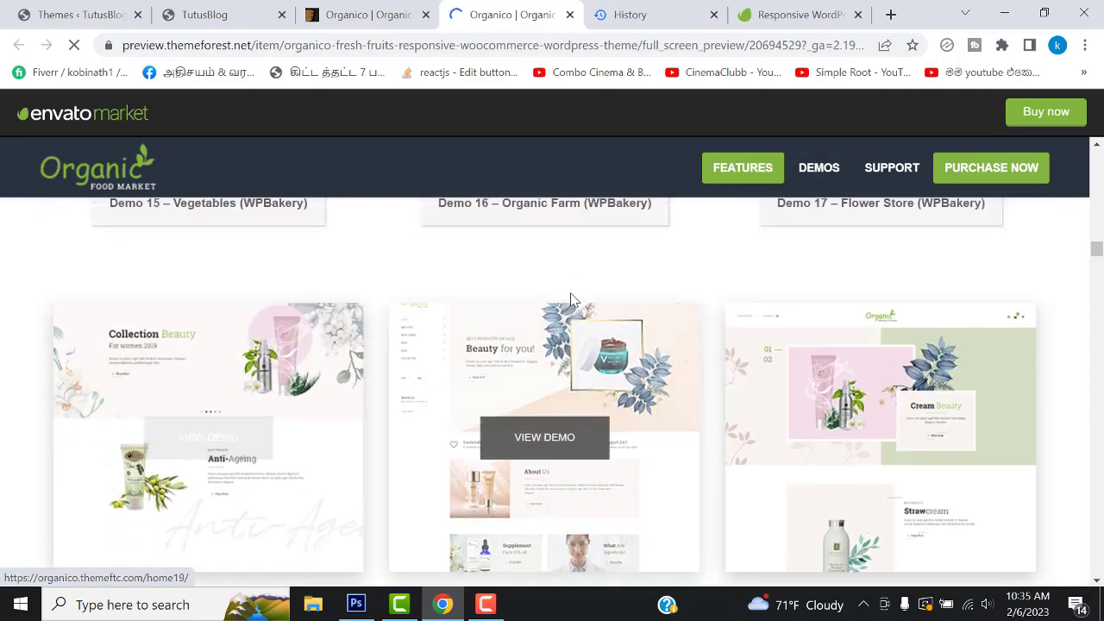
{"action": "scroll", "coordinate": [577, 303], "scroll_direction": "up", "scroll_amount": 12}
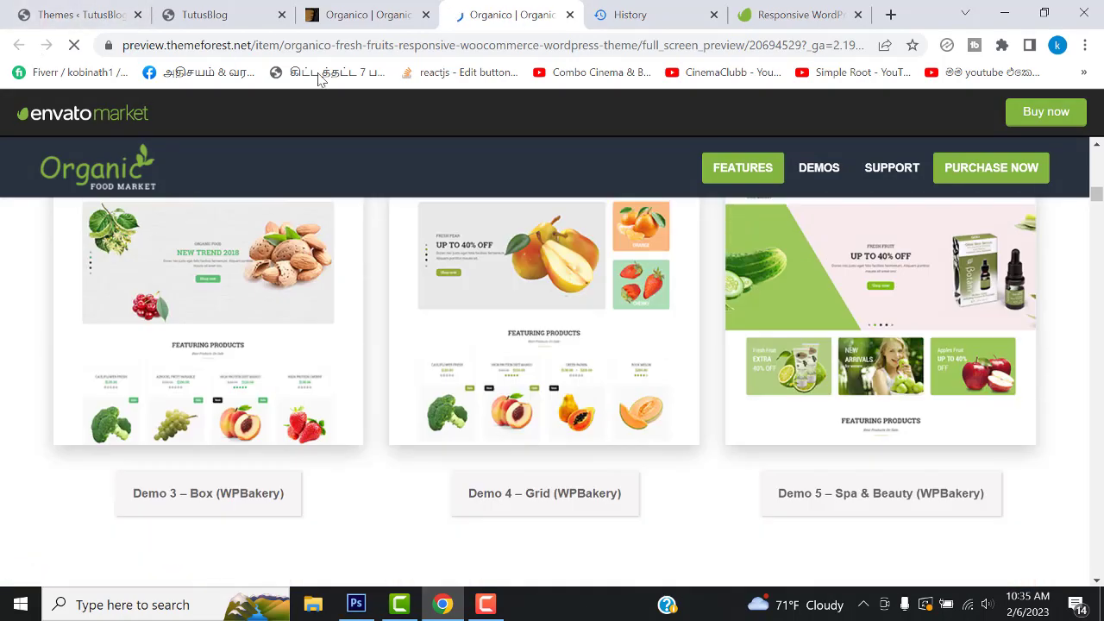
- Close the Organico preview and look through the WordPress themes listed in the open Envato Elements tab
{"action": "left_click", "coordinate": [569, 15]}
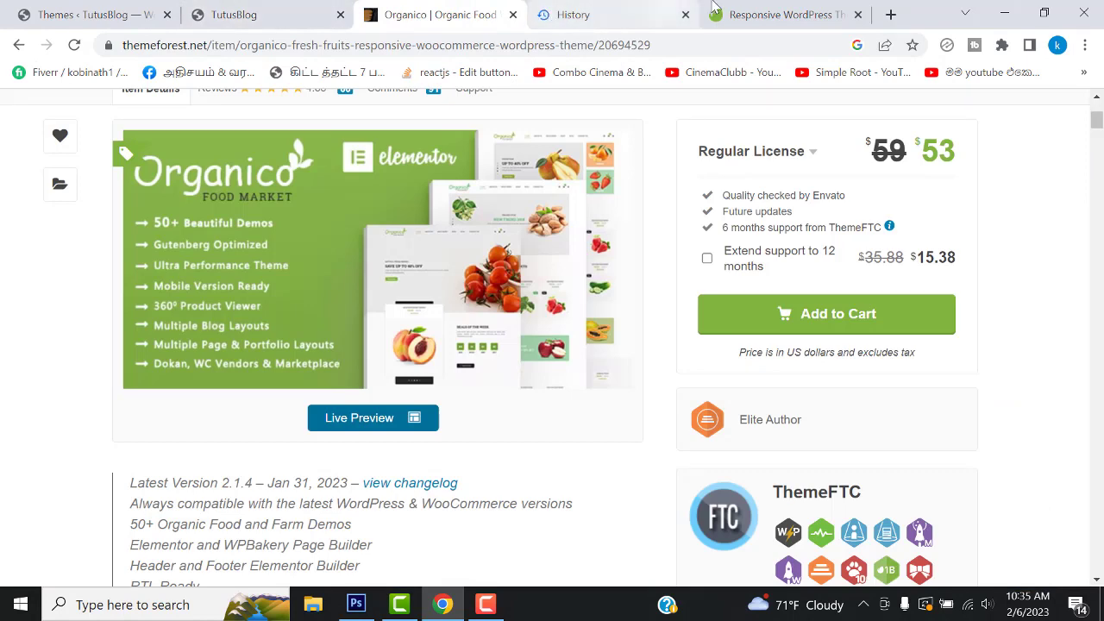
{"action": "left_click", "coordinate": [776, 15]}
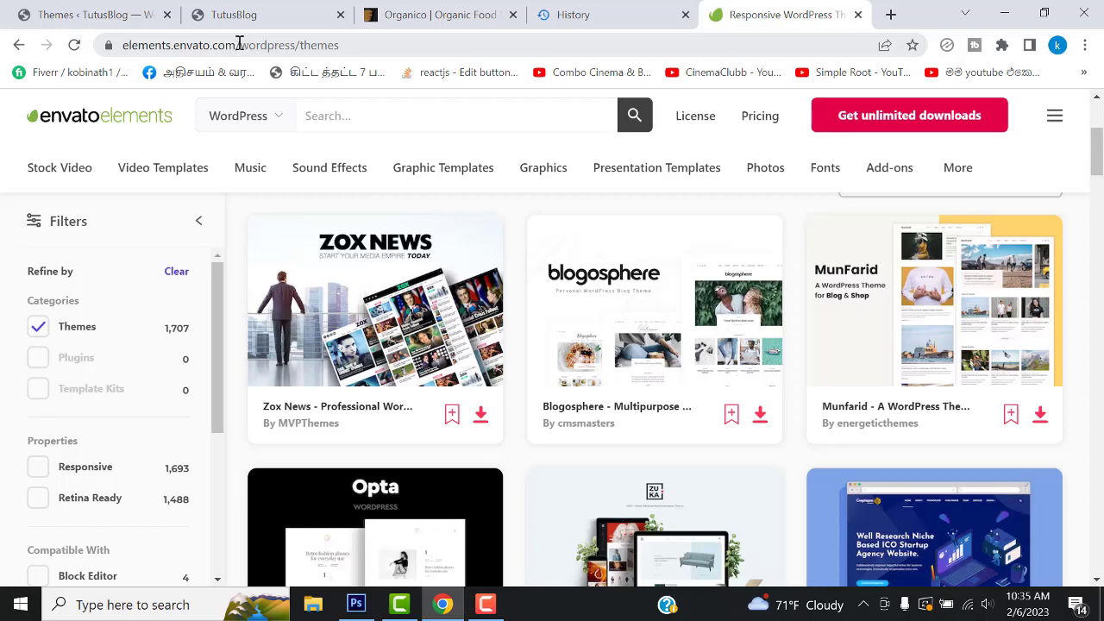
{"action": "scroll", "coordinate": [1009, 250], "scroll_direction": "down", "scroll_amount": 2}
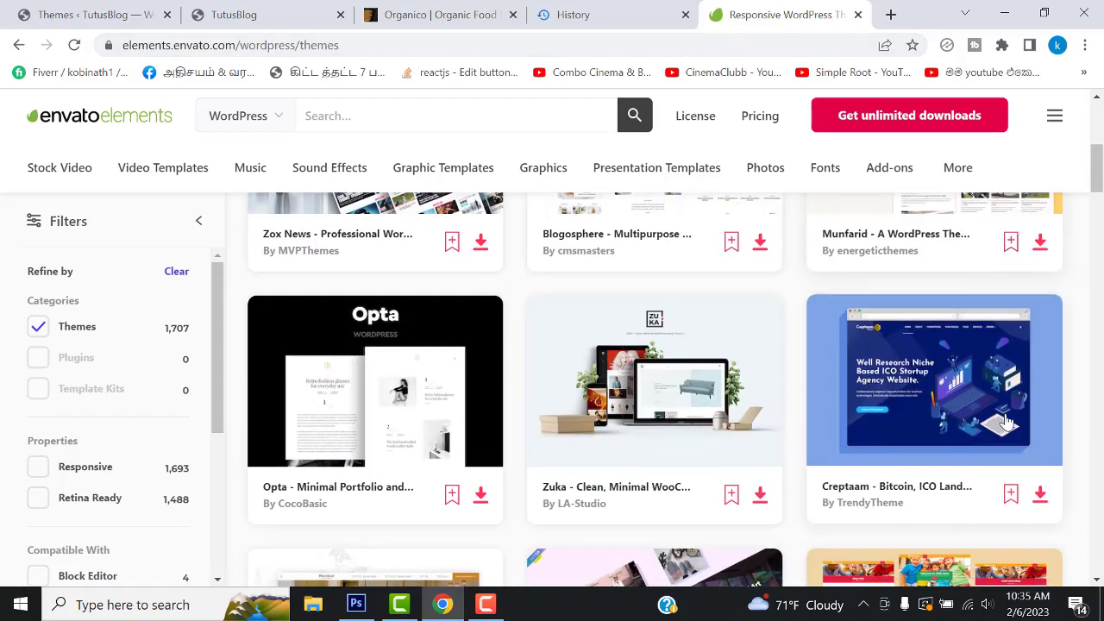
{"action": "scroll", "coordinate": [1005, 422], "scroll_direction": "down", "scroll_amount": 2}
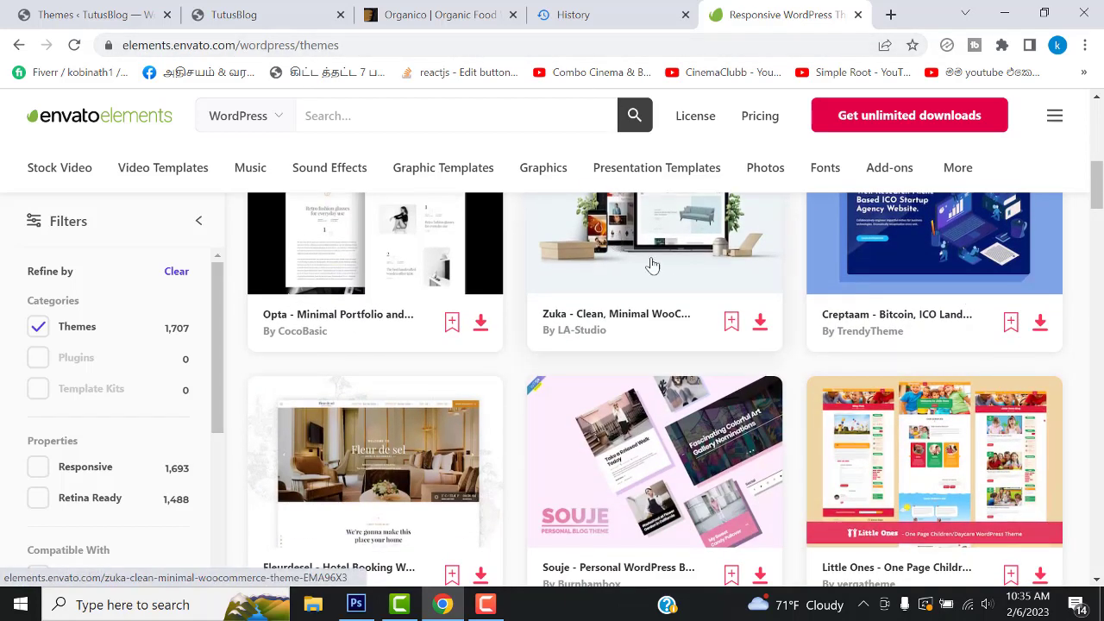
{"action": "scroll", "coordinate": [1018, 383], "scroll_direction": "down", "scroll_amount": 2}
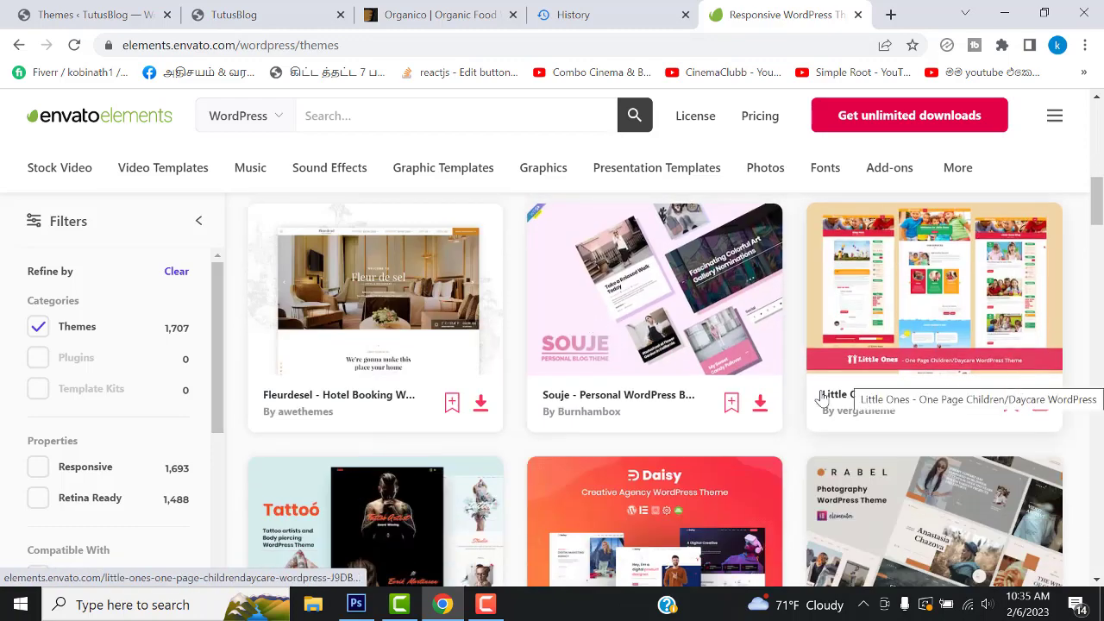
{"action": "scroll", "coordinate": [641, 402], "scroll_direction": "up", "scroll_amount": 8}
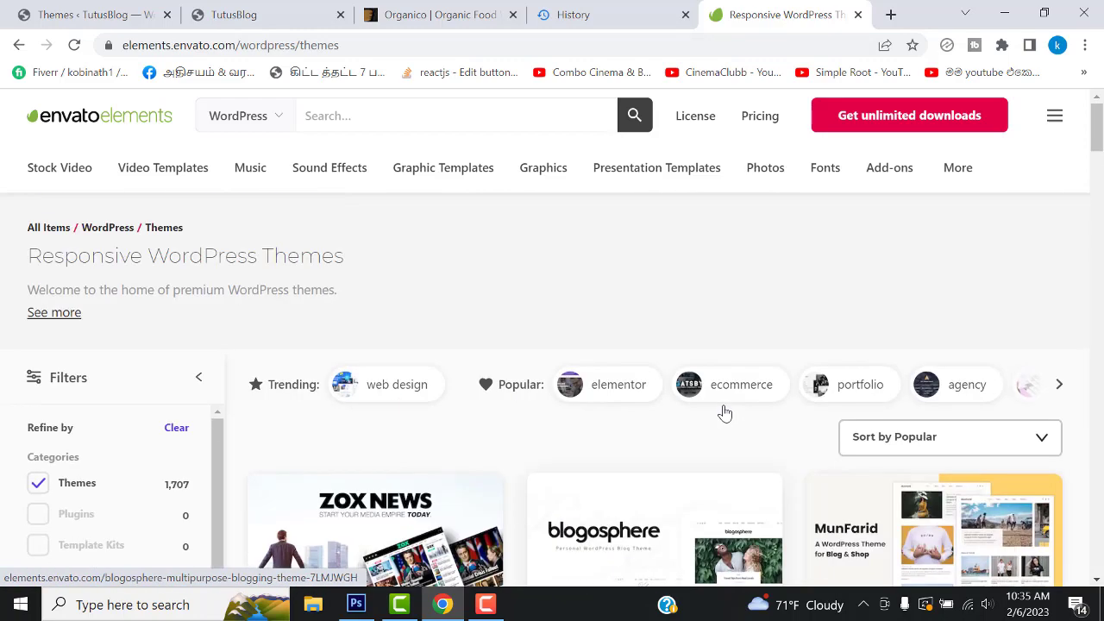
- Open the Blogosphere multipurpose blogging theme from the Envato Elements listing and proceed to subscribe to download it
{"action": "scroll", "coordinate": [724, 414], "scroll_direction": "down", "scroll_amount": 4}
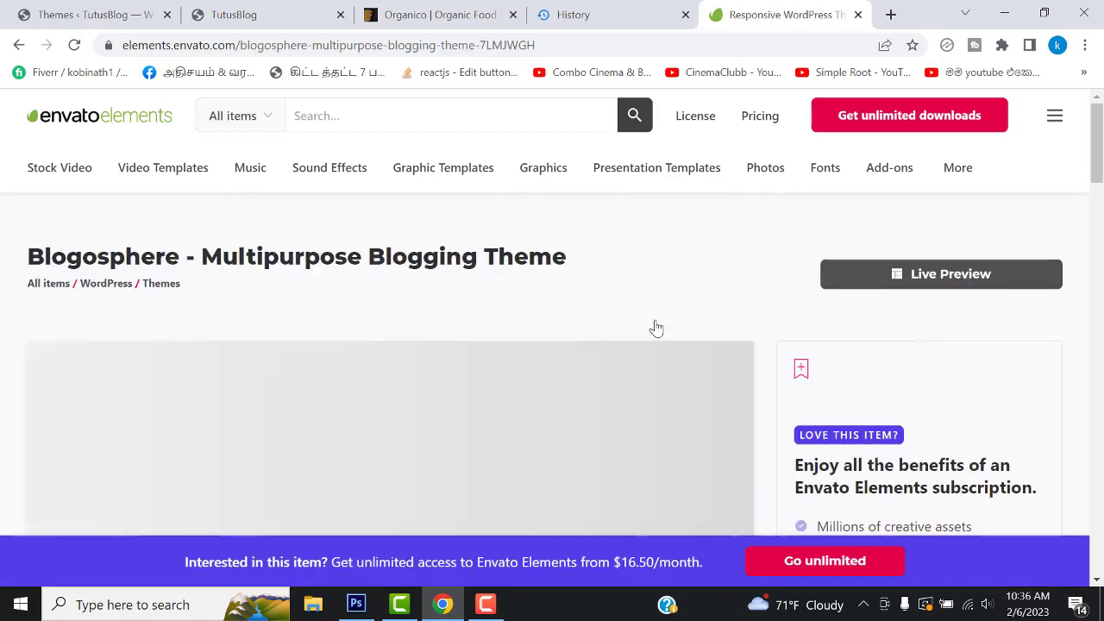
{"action": "scroll", "coordinate": [651, 325], "scroll_direction": "down", "scroll_amount": 3}
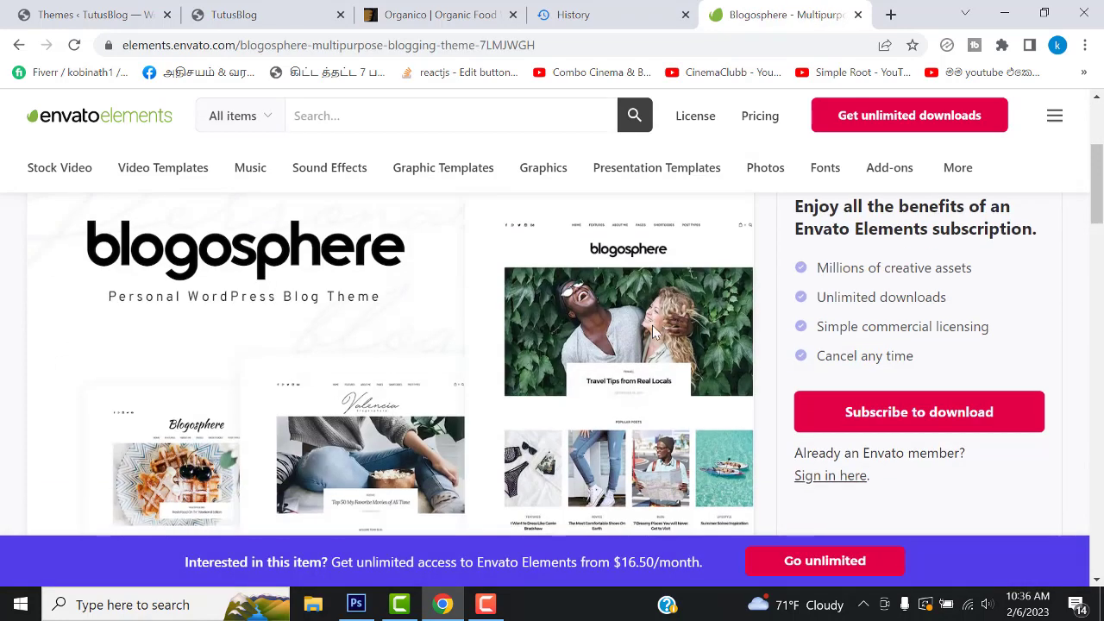
{"action": "left_click", "coordinate": [917, 413]}
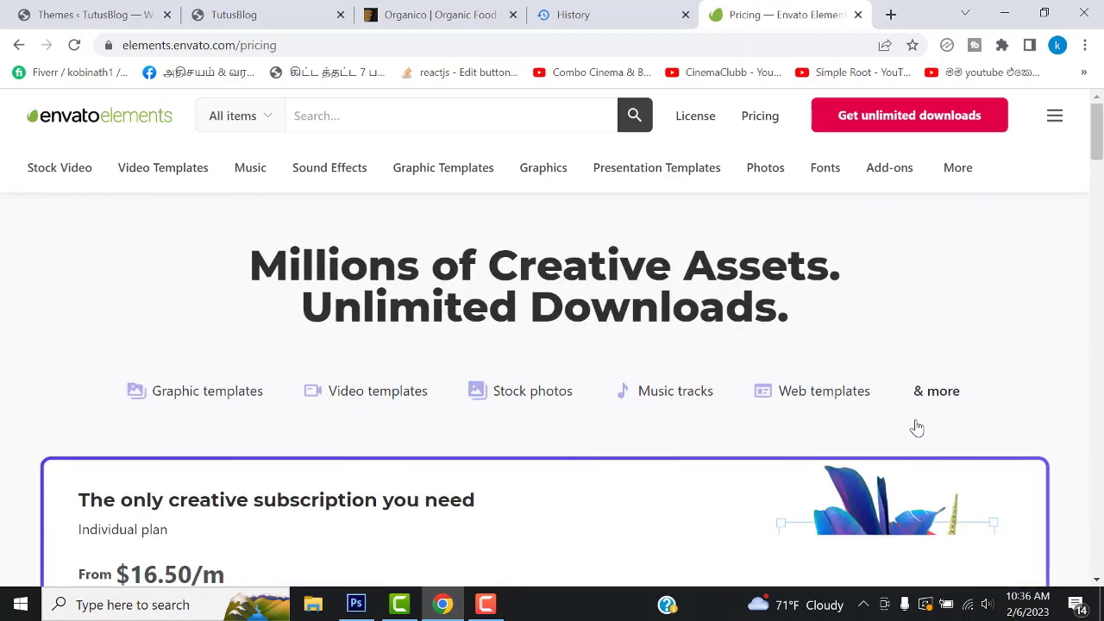
- Examine the monthly price of the Envato Elements individual plan and return to the Blogosphere theme page
{"action": "scroll", "coordinate": [783, 369], "scroll_direction": "down", "scroll_amount": 2}
{"action": "scroll", "coordinate": [783, 369], "scroll_direction": "down", "scroll_amount": 1}
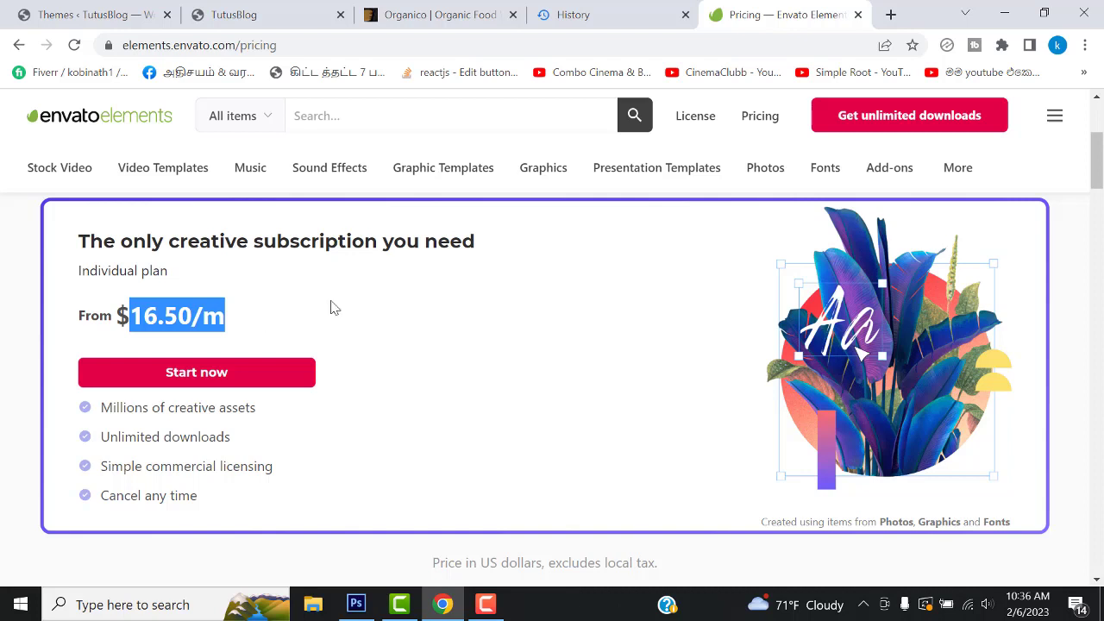
{"action": "double_click", "coordinate": [143, 319]}
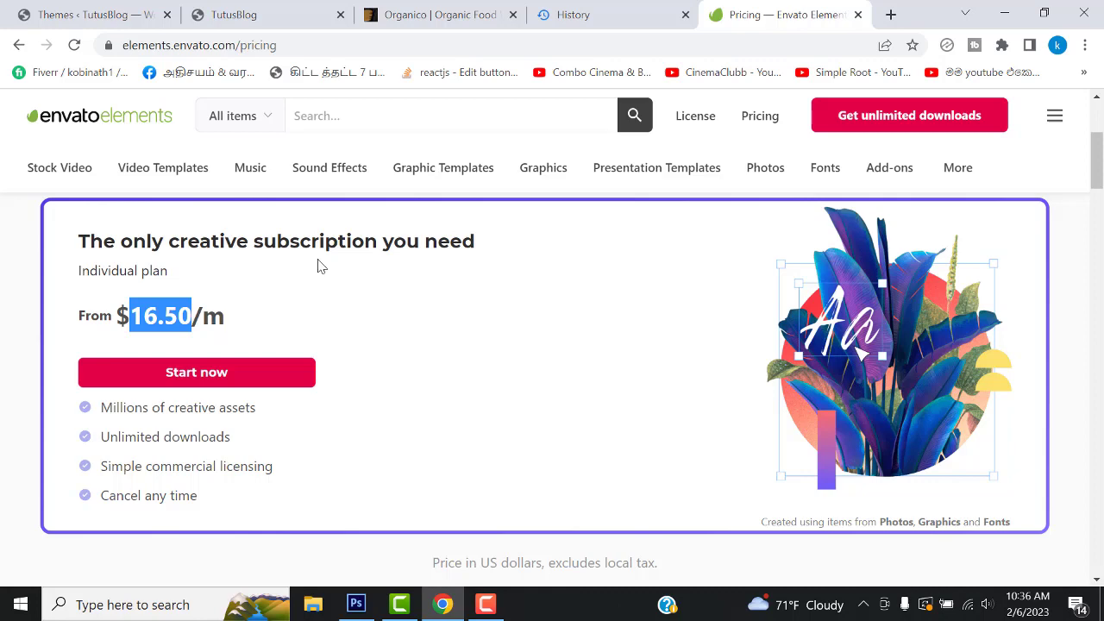
{"action": "scroll", "coordinate": [483, 362], "scroll_direction": "up", "scroll_amount": 3}
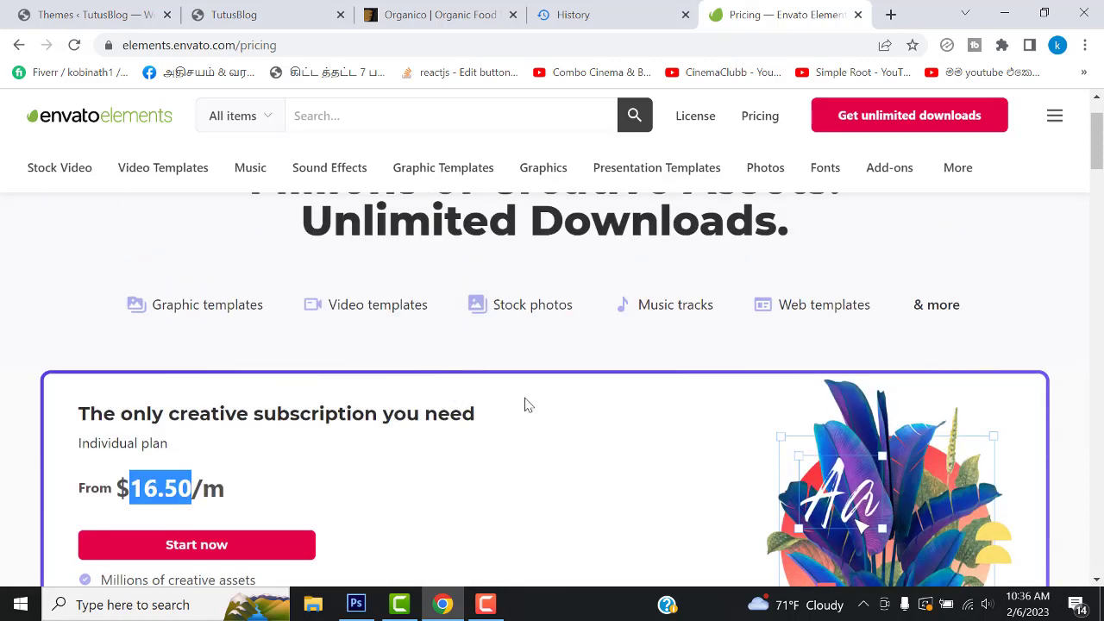
{"action": "left_click", "coordinate": [13, 46]}
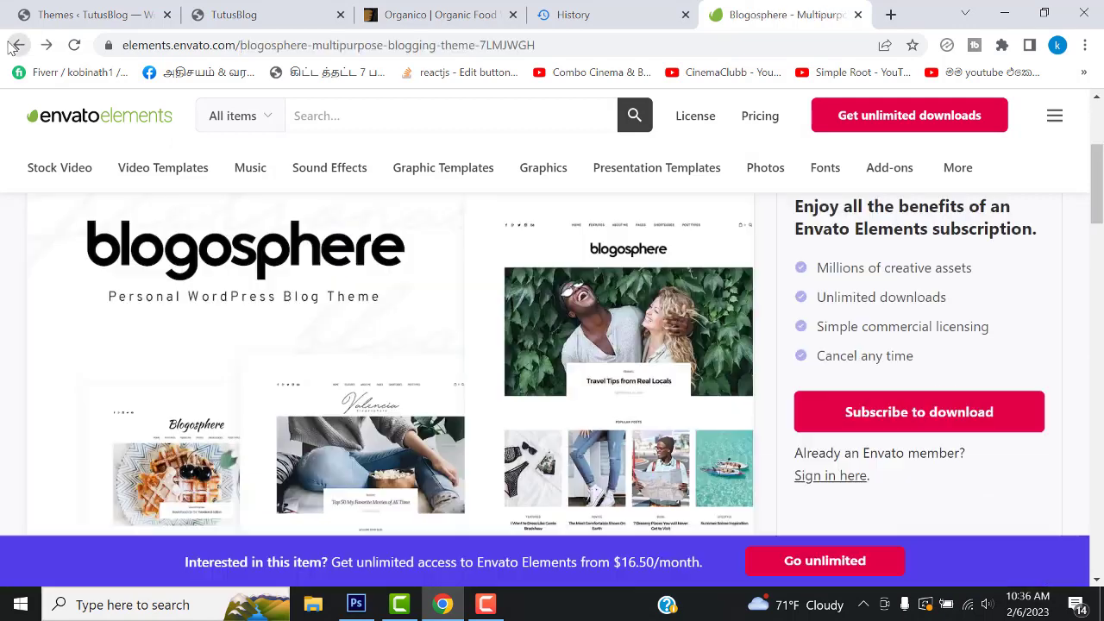
- Examine the Blogosphere theme page, covering its screenshots, feature description, compatibility details, item tags and similar WordPress themes
{"action": "scroll", "coordinate": [722, 331], "scroll_direction": "up", "scroll_amount": 3}
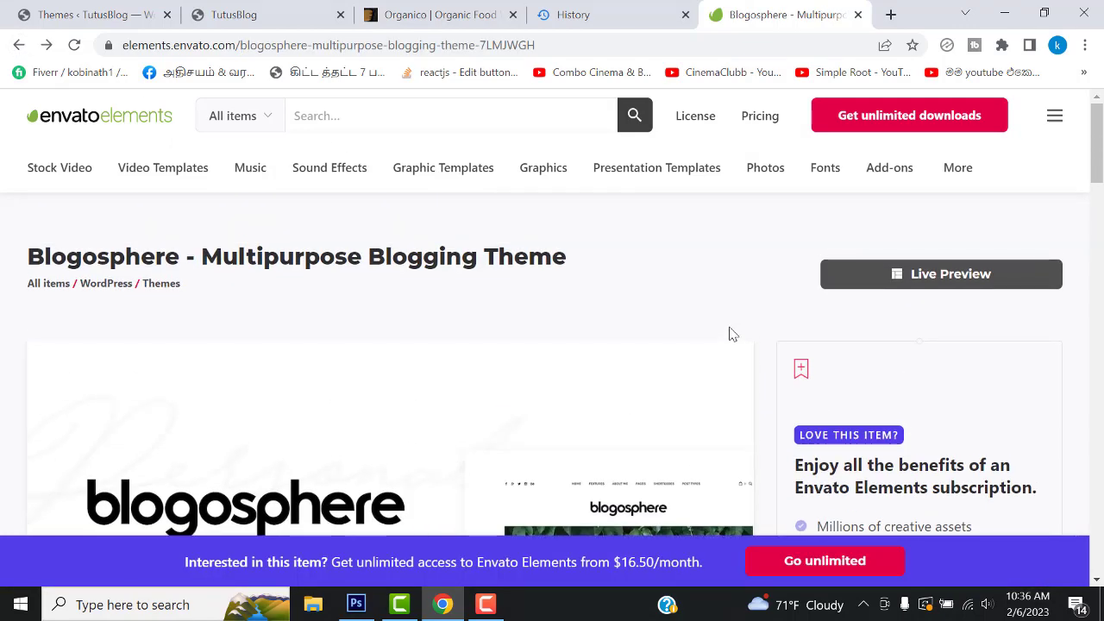
{"action": "scroll", "coordinate": [690, 366], "scroll_direction": "down", "scroll_amount": 15}
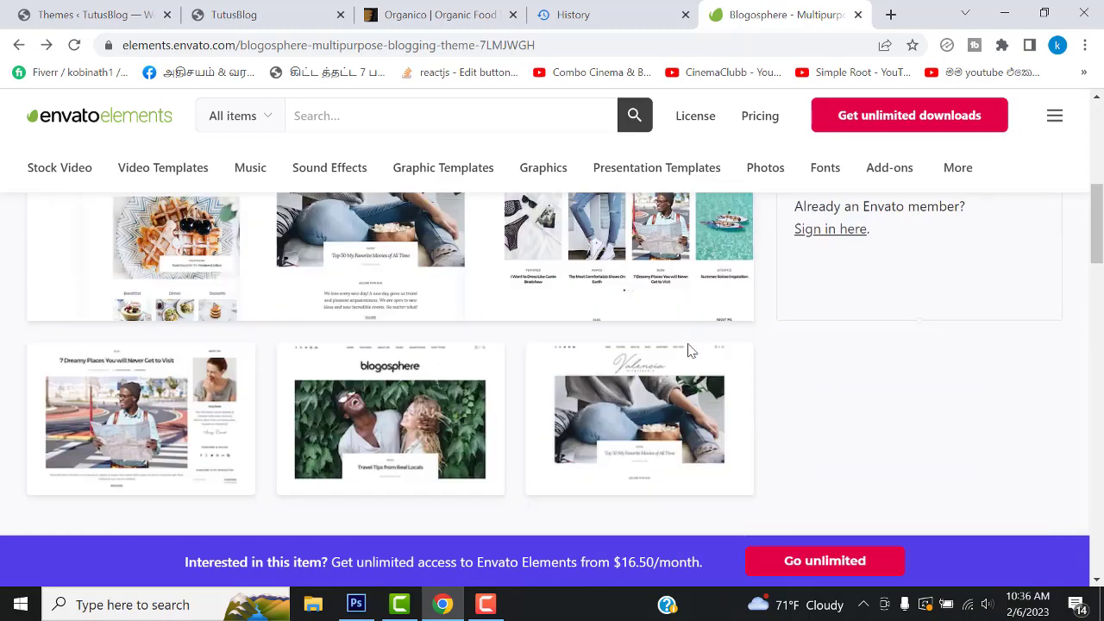
{"action": "scroll", "coordinate": [687, 352], "scroll_direction": "up", "scroll_amount": 4}
{"action": "scroll", "coordinate": [690, 351], "scroll_direction": "up", "scroll_amount": 10}
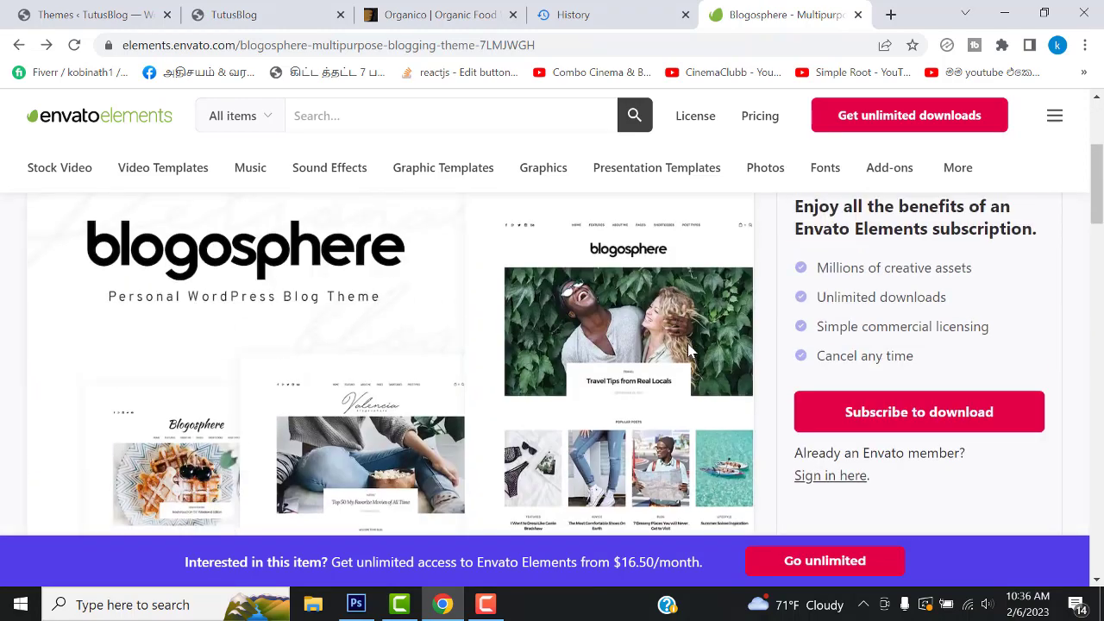
{"action": "scroll", "coordinate": [693, 350], "scroll_direction": "down", "scroll_amount": 10}
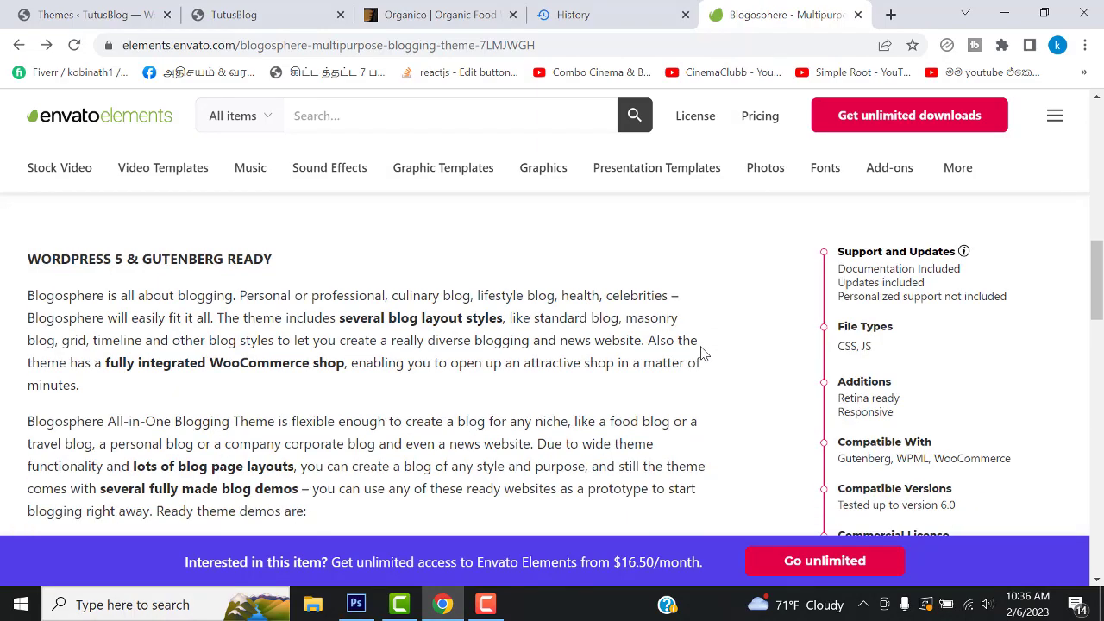
{"action": "scroll", "coordinate": [707, 355], "scroll_direction": "down", "scroll_amount": 9}
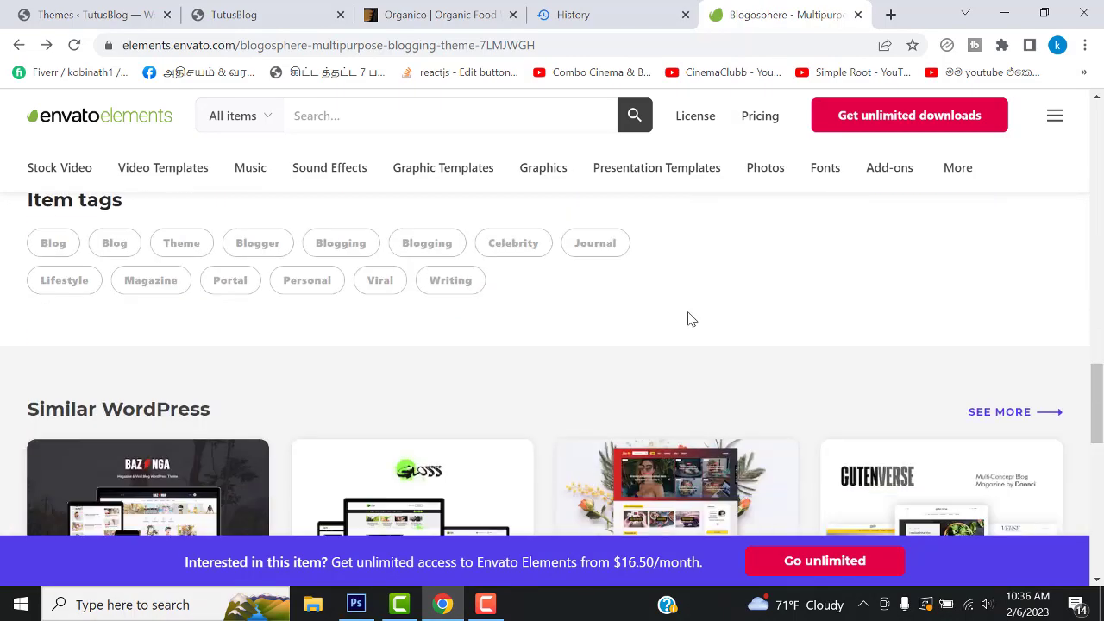
{"action": "scroll", "coordinate": [687, 318], "scroll_direction": "up", "scroll_amount": 3}
{"action": "scroll", "coordinate": [690, 303], "scroll_direction": "up", "scroll_amount": 12}
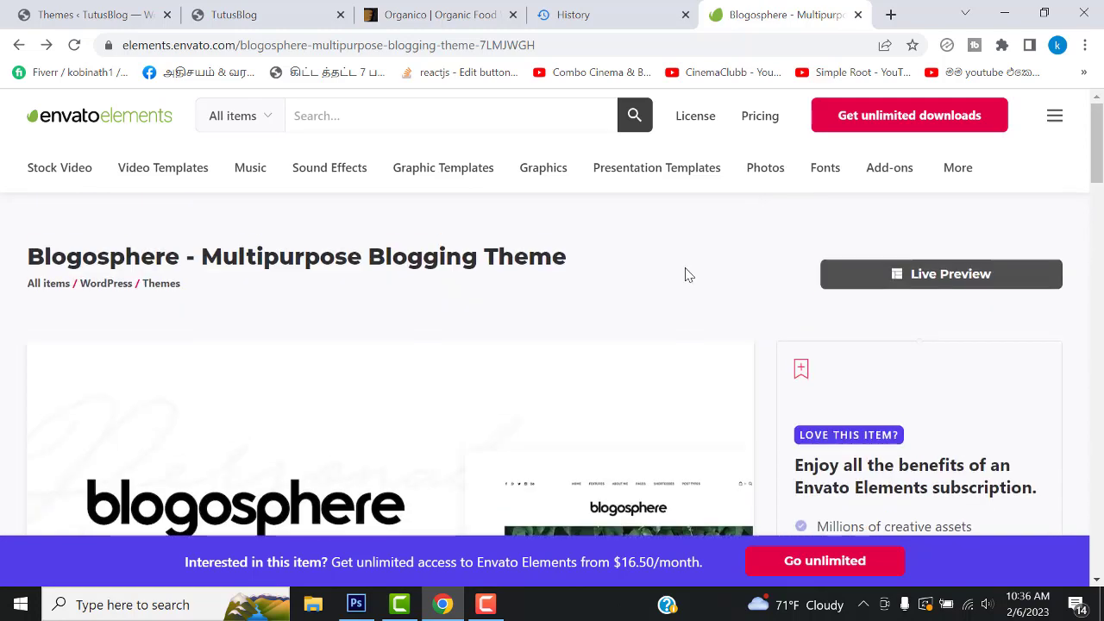
- Return to the Envato Elements WordPress themes listing, look through its first page and open page 5
{"action": "left_click", "coordinate": [18, 44]}
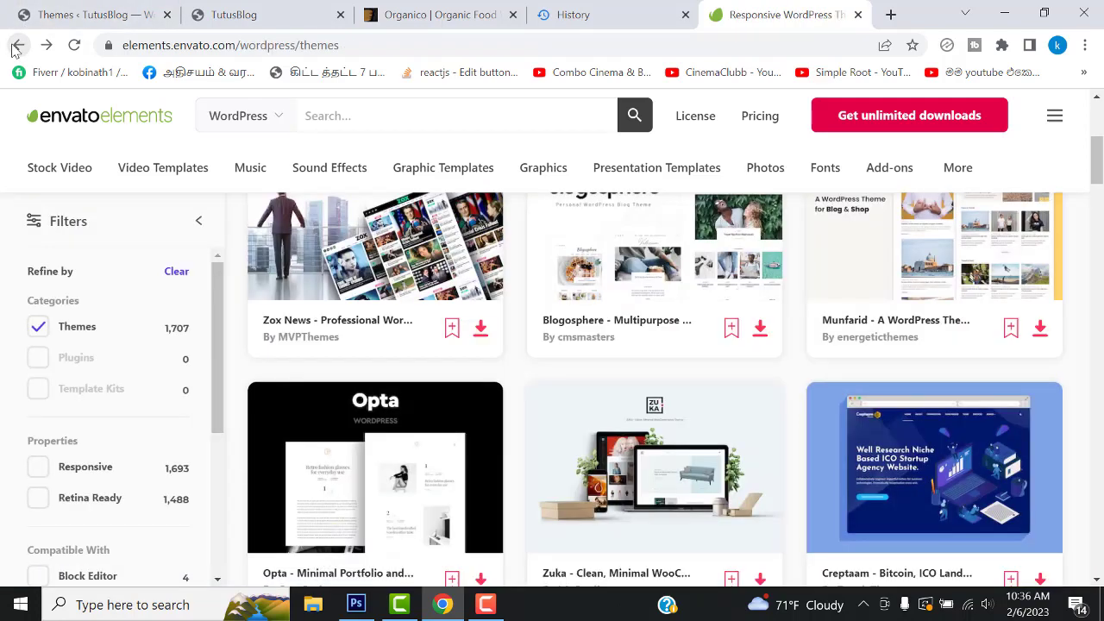
{"action": "scroll", "coordinate": [690, 335], "scroll_direction": "down", "scroll_amount": 10}
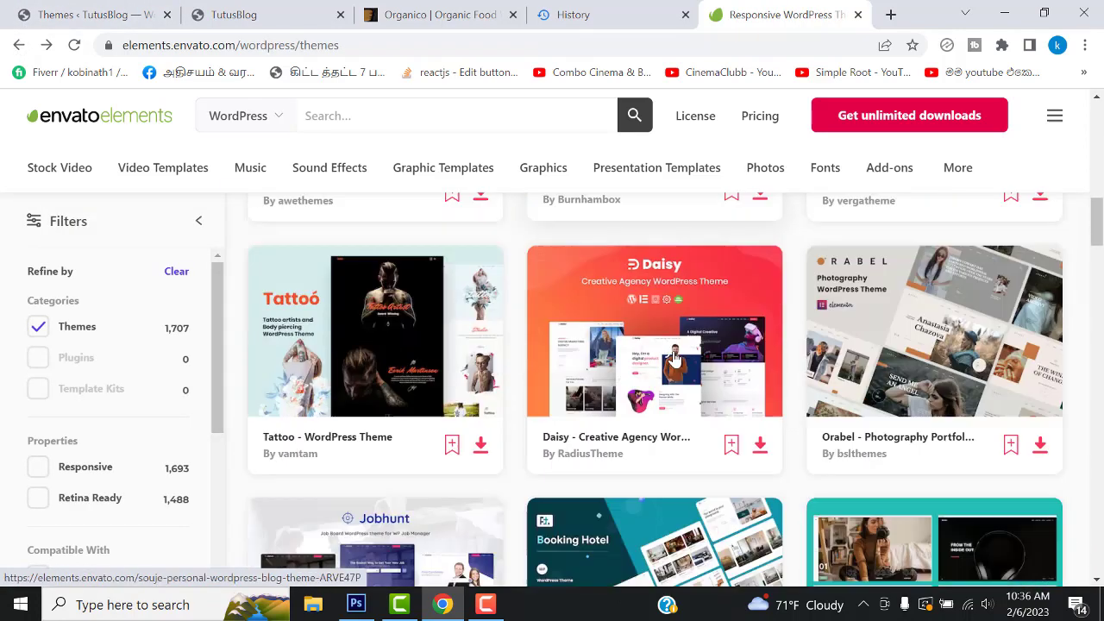
{"action": "scroll", "coordinate": [674, 357], "scroll_direction": "down", "scroll_amount": 15}
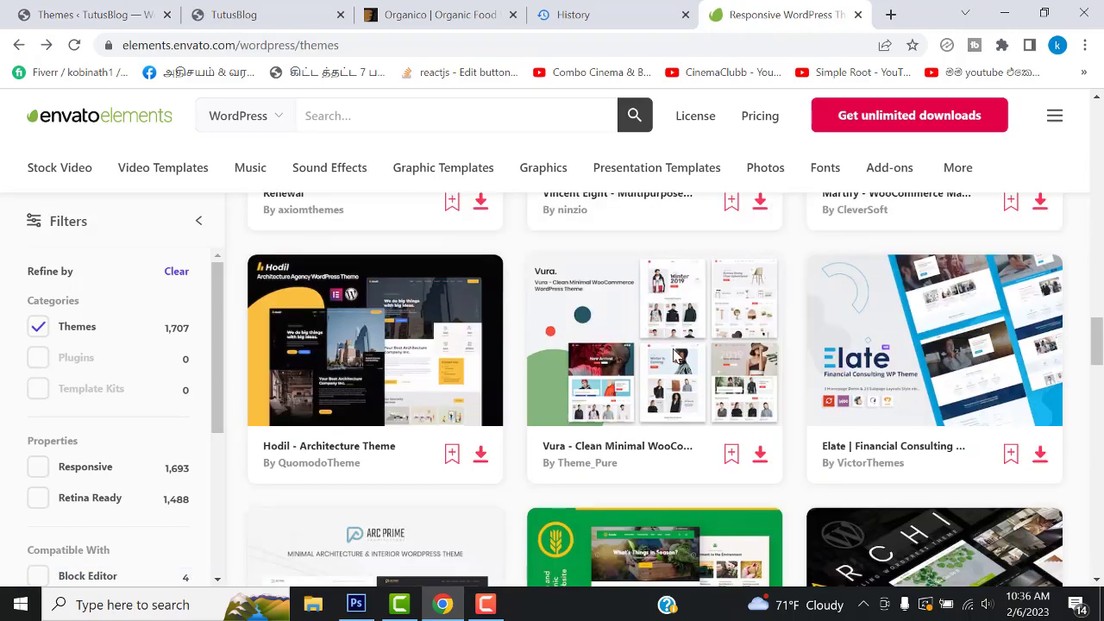
{"action": "scroll", "coordinate": [674, 357], "scroll_direction": "down", "scroll_amount": 15}
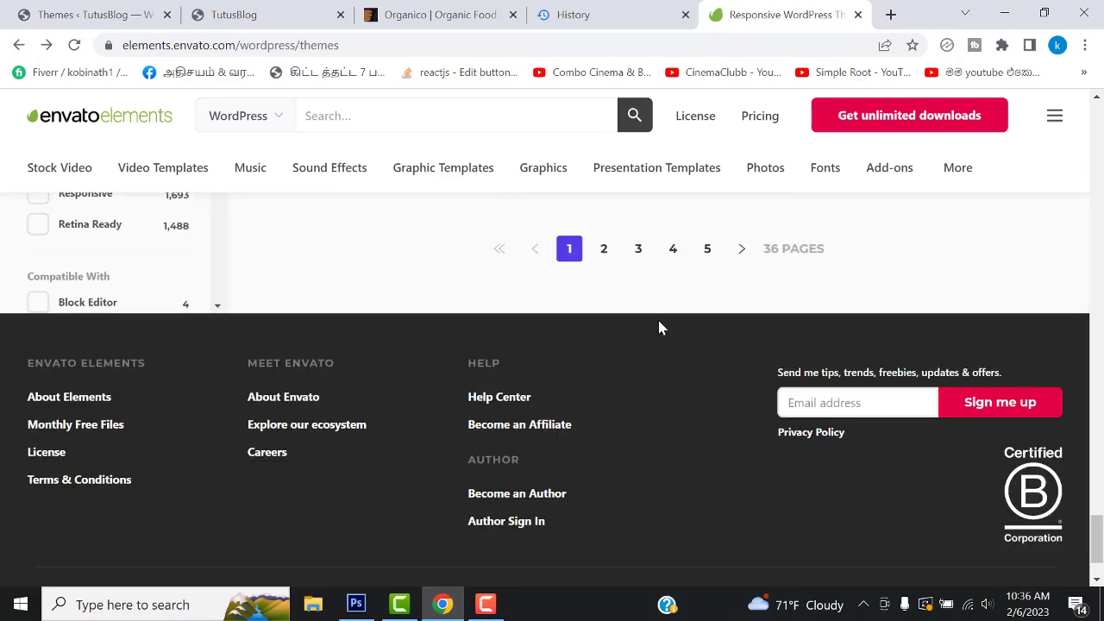
{"action": "scroll", "coordinate": [689, 332], "scroll_direction": "up", "scroll_amount": 1}
{"action": "left_click", "coordinate": [708, 334]}
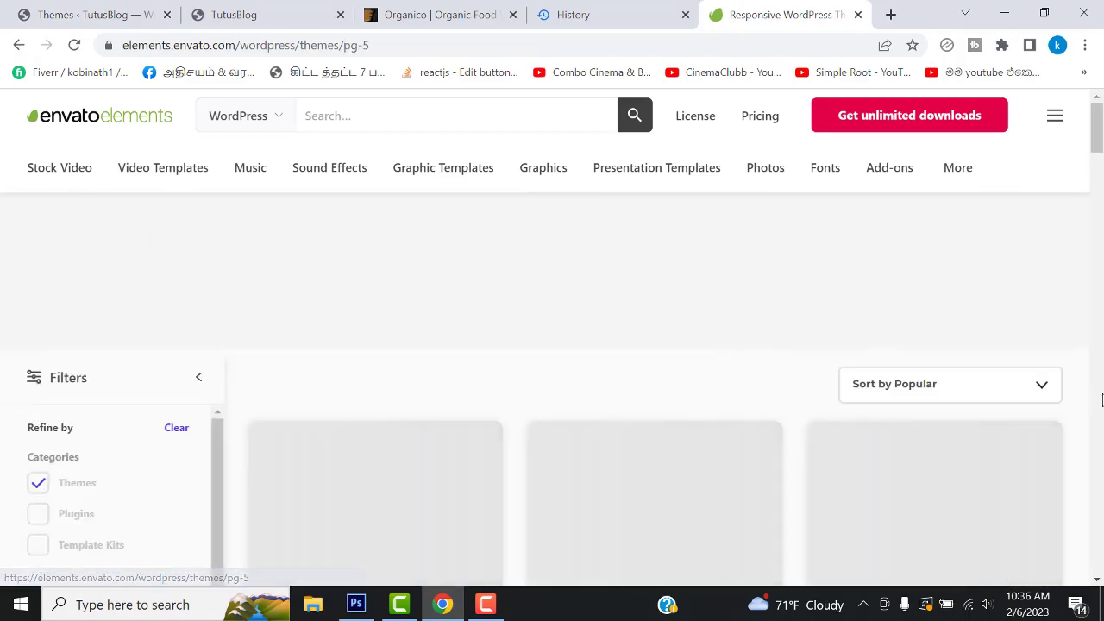
- Show the popular ecommerce WordPress items and browse through the themes, plugins and template kits listed
{"action": "scroll", "coordinate": [881, 282], "scroll_direction": "down", "scroll_amount": 1}
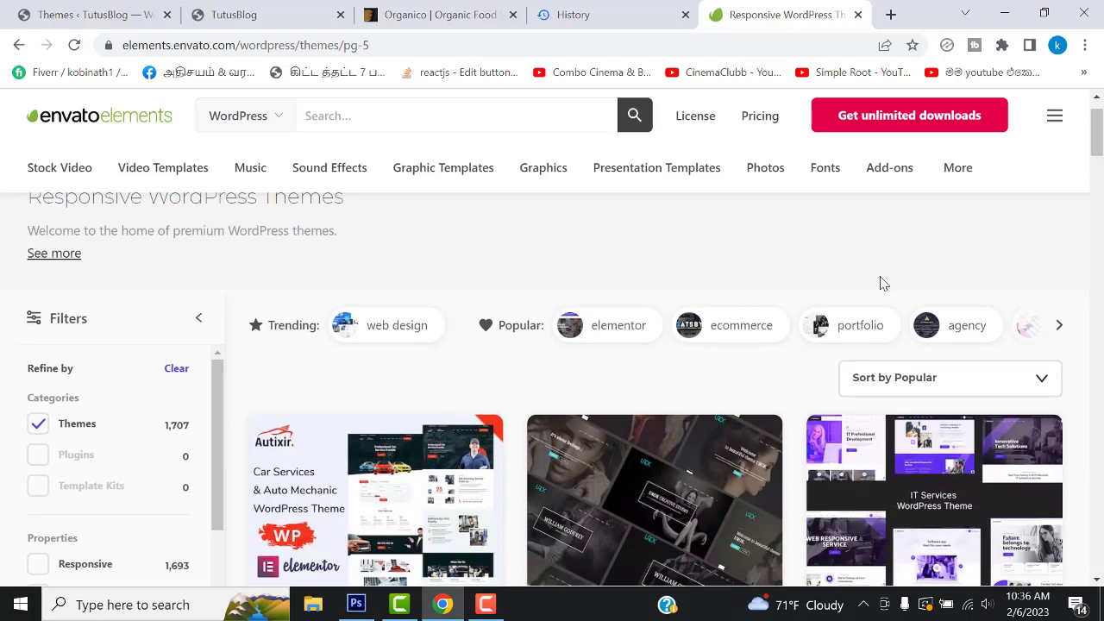
{"action": "left_click", "coordinate": [737, 299]}
{"action": "scroll", "coordinate": [726, 298], "scroll_direction": "down", "scroll_amount": 1}
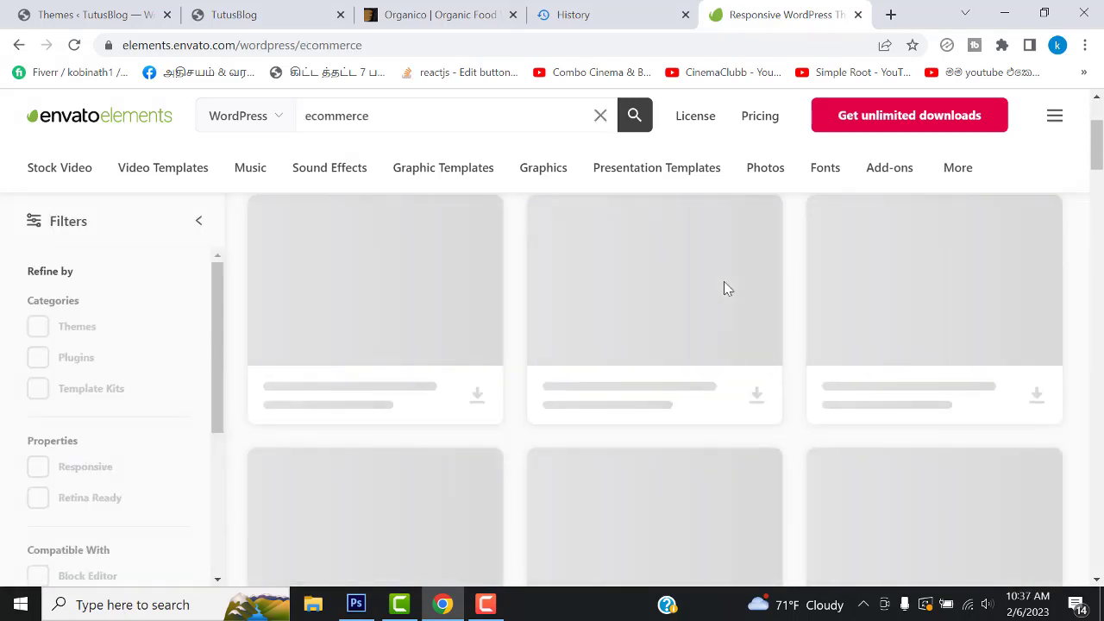
{"action": "scroll", "coordinate": [942, 397], "scroll_direction": "down", "scroll_amount": 3}
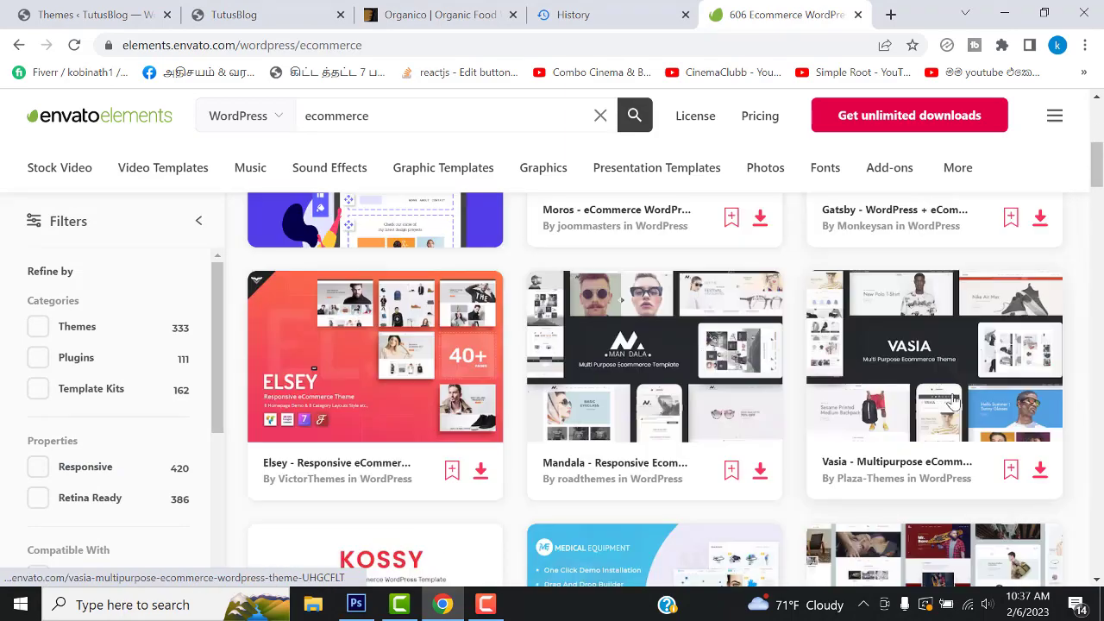
{"action": "scroll", "coordinate": [466, 394], "scroll_direction": "down", "scroll_amount": 2}
{"action": "scroll", "coordinate": [612, 407], "scroll_direction": "down", "scroll_amount": 8}
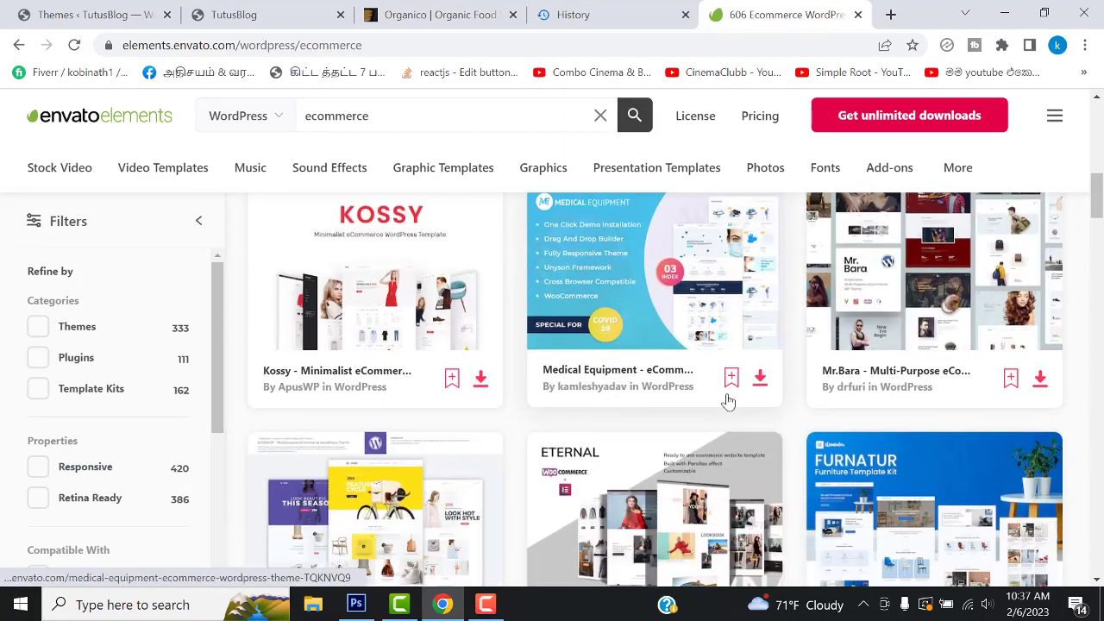
{"action": "scroll", "coordinate": [880, 379], "scroll_direction": "down", "scroll_amount": 15}
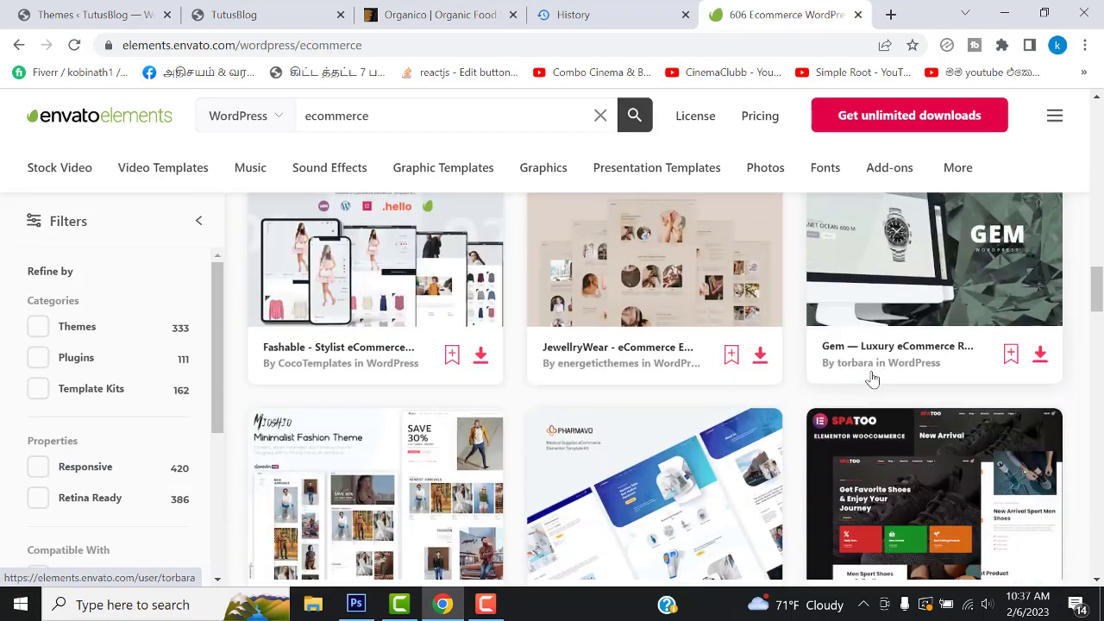
{"action": "scroll", "coordinate": [859, 382], "scroll_direction": "down", "scroll_amount": 13}
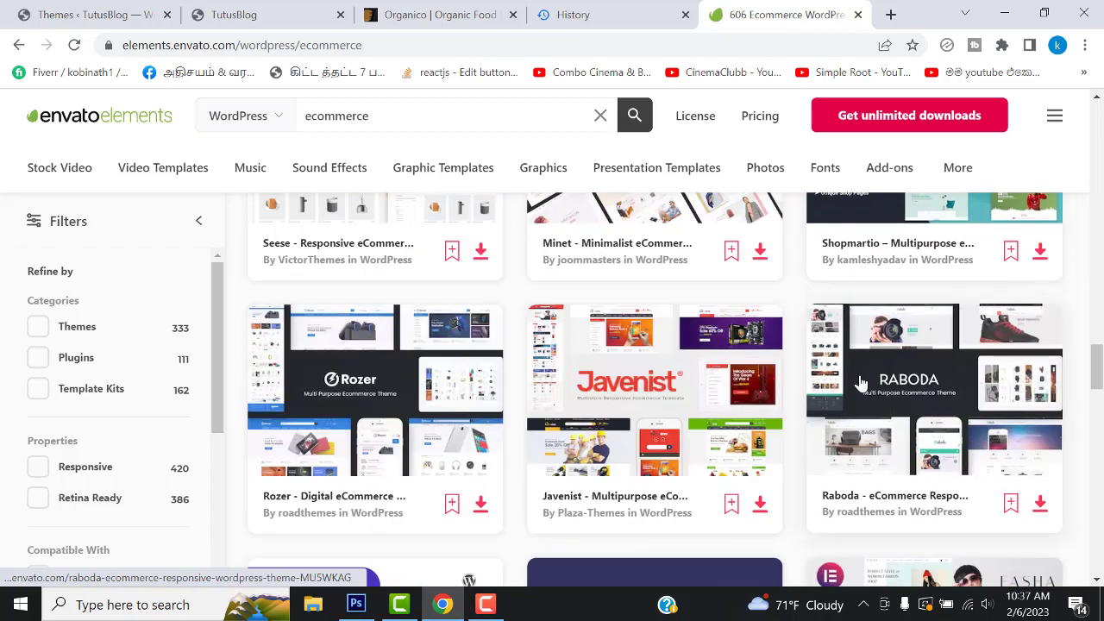
{"action": "scroll", "coordinate": [860, 382], "scroll_direction": "down", "scroll_amount": 8}
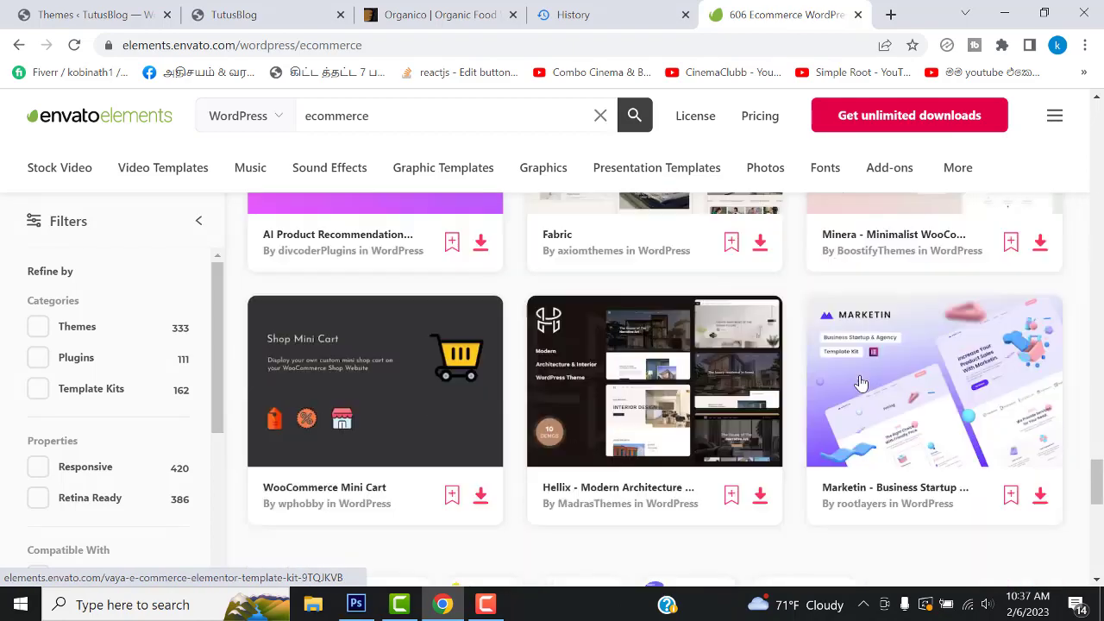
{"action": "scroll", "coordinate": [663, 335], "scroll_direction": "up", "scroll_amount": 6}
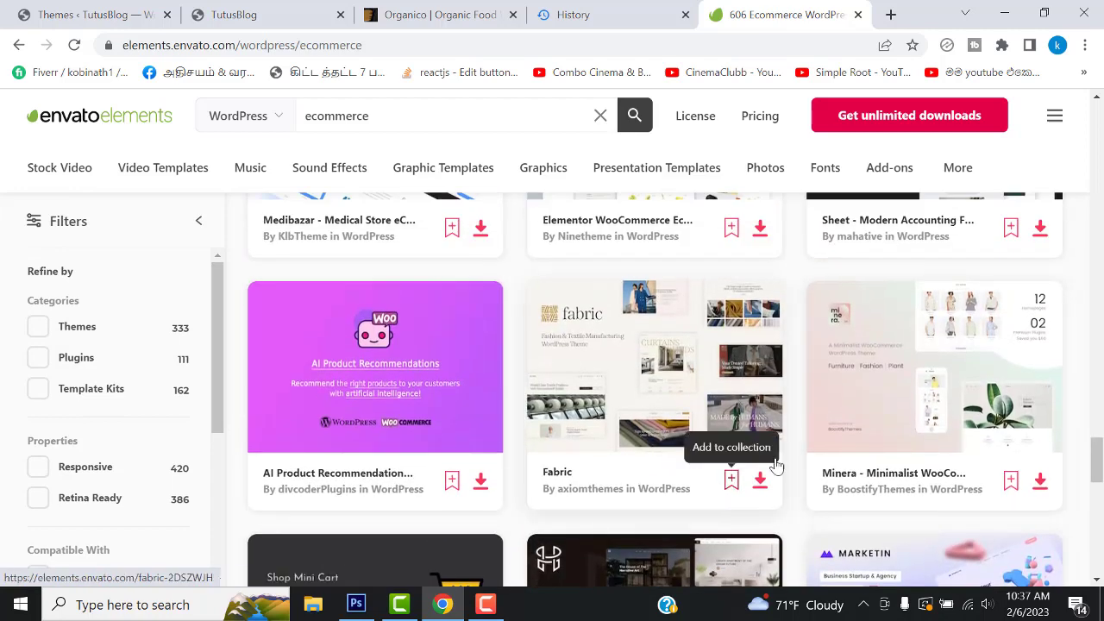
- Open the Fabric theme from the ecommerce results and launch its live preview
{"action": "left_click", "coordinate": [690, 422]}
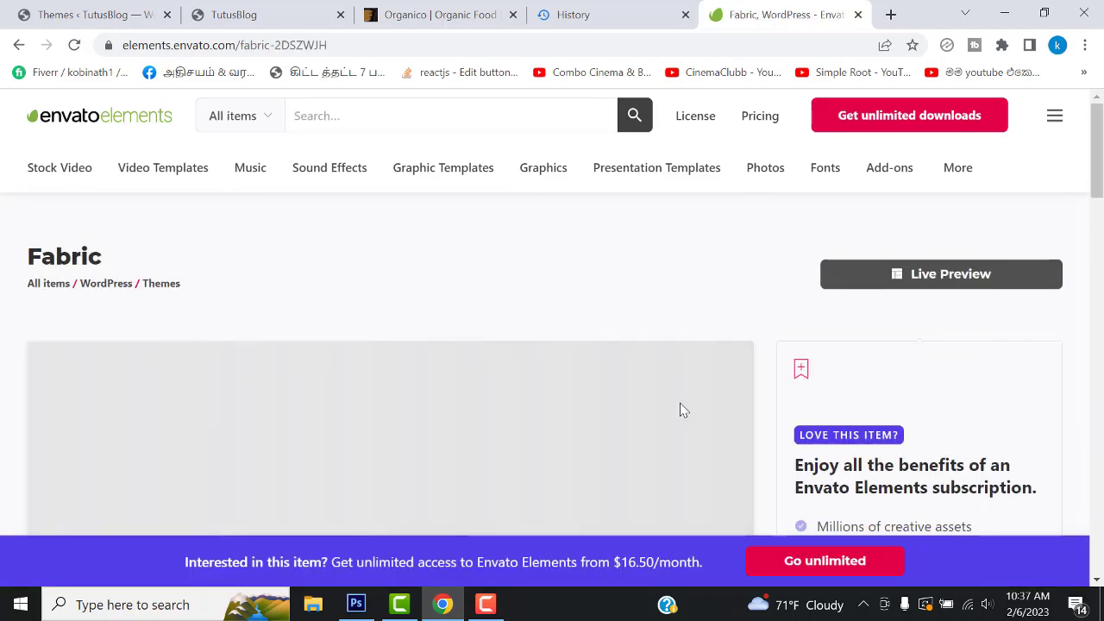
{"action": "scroll", "coordinate": [656, 357], "scroll_direction": "down", "scroll_amount": 2}
{"action": "scroll", "coordinate": [923, 237], "scroll_direction": "up", "scroll_amount": 1}
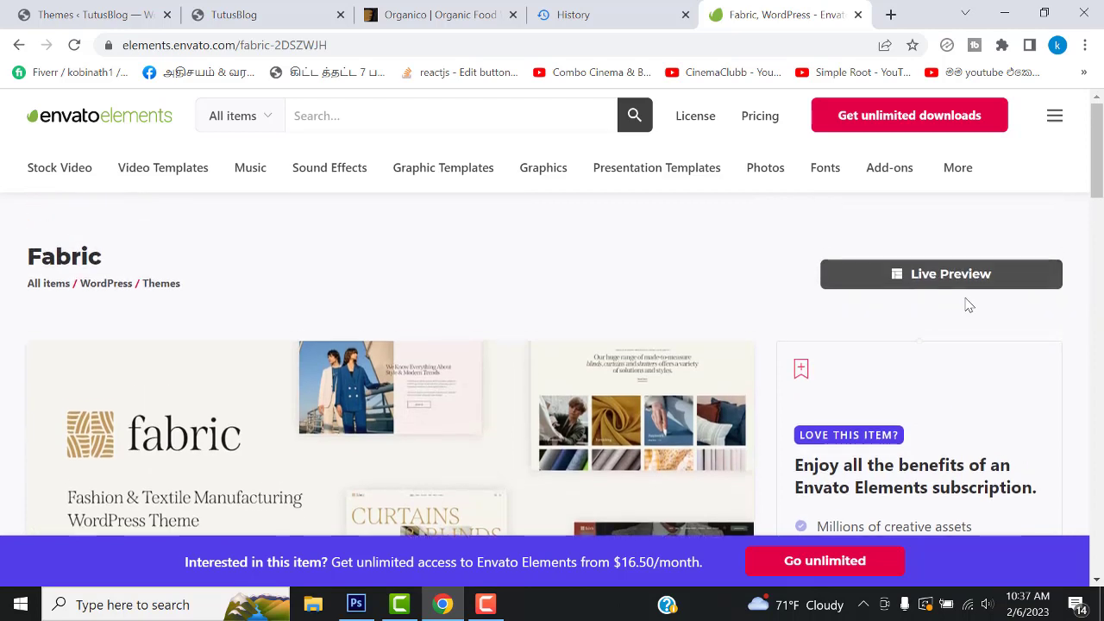
{"action": "left_click", "coordinate": [947, 284]}
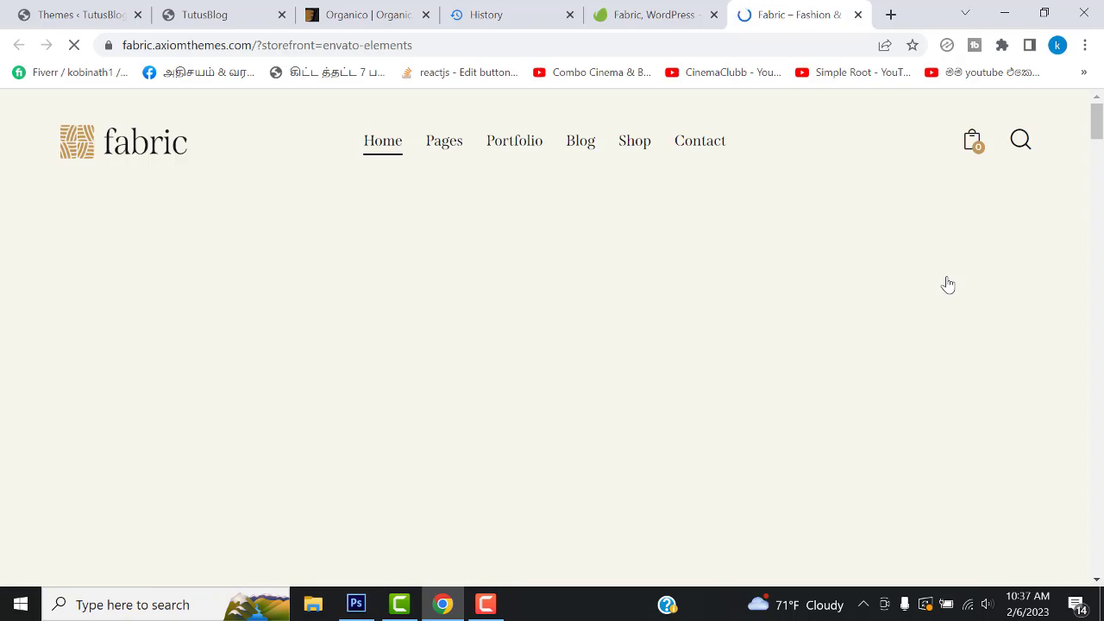
- Examine the Fabric demo homepage, from the curtains and blinds header through the collection and testimonials to the summer sale section
{"action": "scroll", "coordinate": [907, 322], "scroll_direction": "down", "scroll_amount": 20}
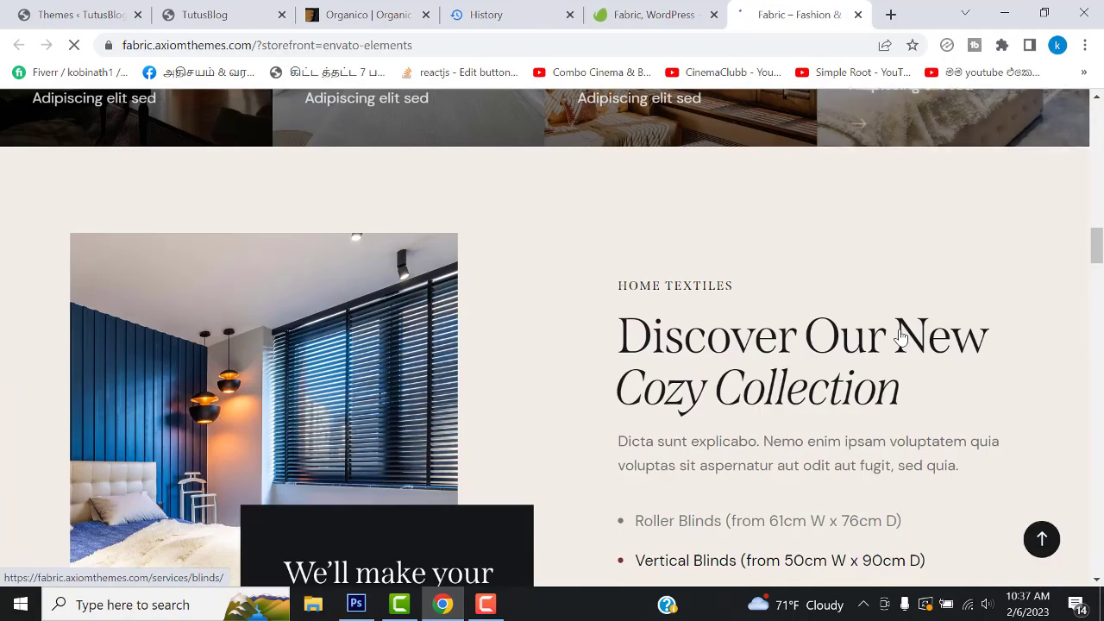
{"action": "scroll", "coordinate": [919, 362], "scroll_direction": "up", "scroll_amount": 10}
{"action": "scroll", "coordinate": [946, 372], "scroll_direction": "down", "scroll_amount": 10}
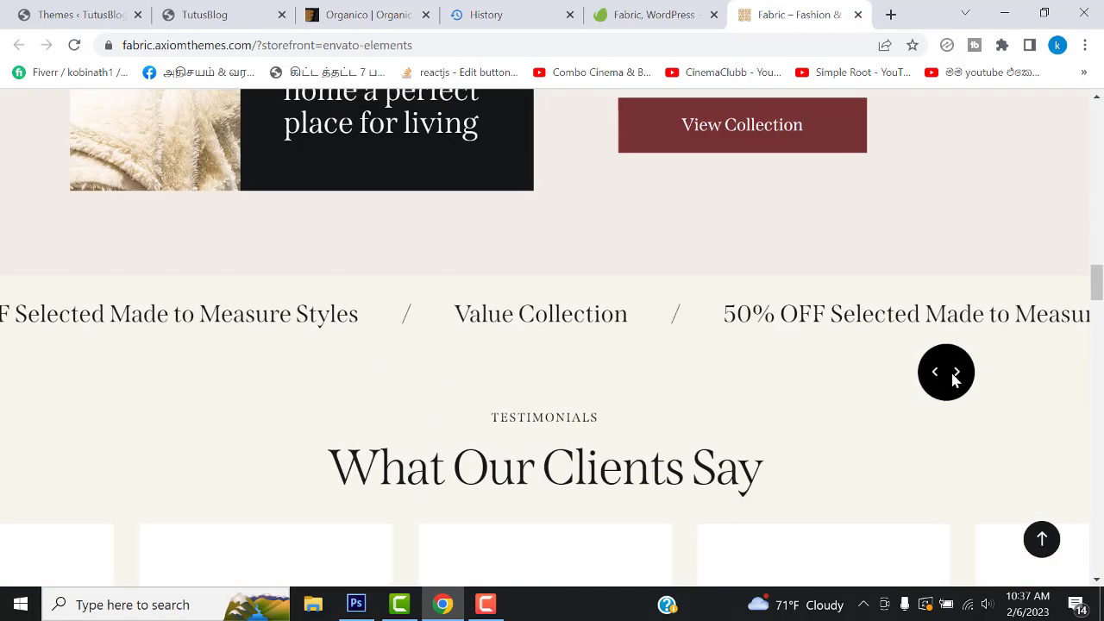
{"action": "scroll", "coordinate": [955, 381], "scroll_direction": "up", "scroll_amount": 5}
{"action": "scroll", "coordinate": [949, 377], "scroll_direction": "up", "scroll_amount": 15}
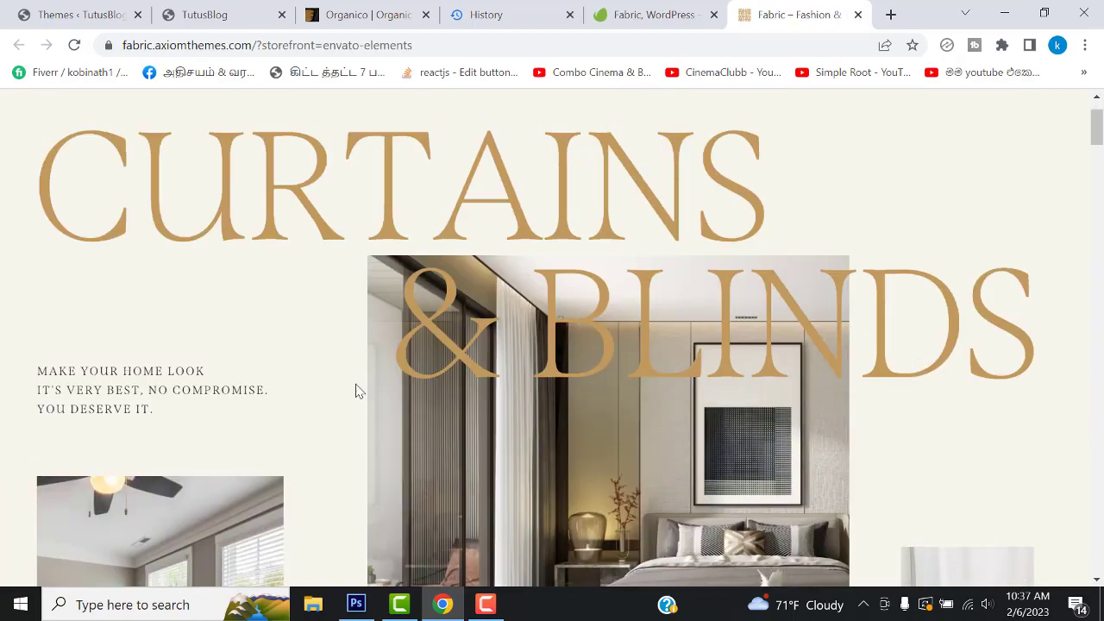
{"action": "scroll", "coordinate": [564, 364], "scroll_direction": "down", "scroll_amount": 20}
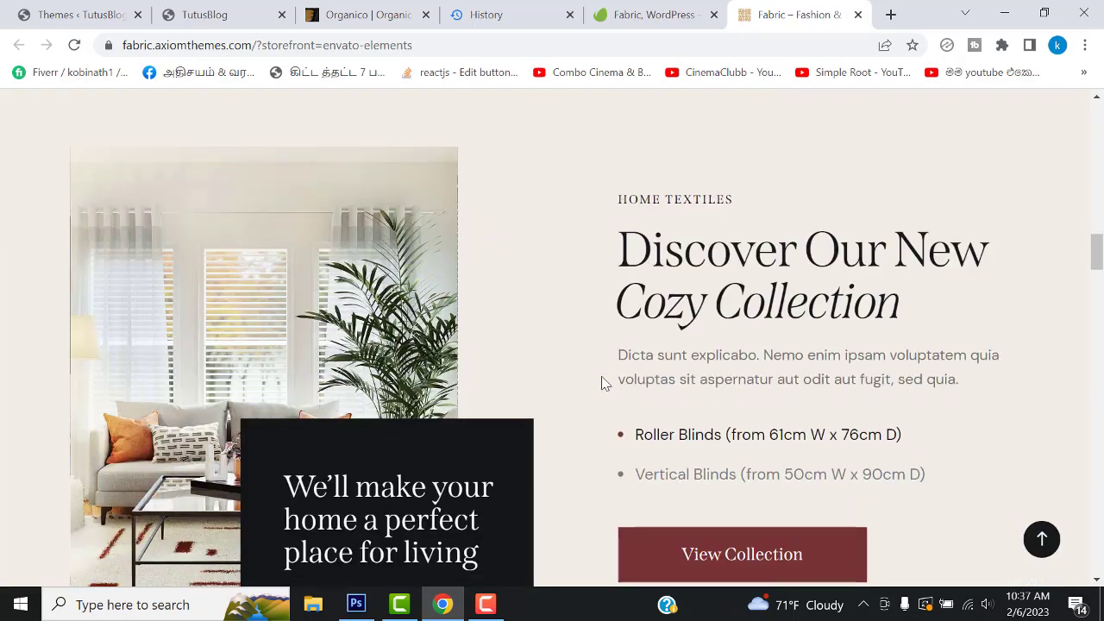
{"action": "scroll", "coordinate": [609, 386], "scroll_direction": "down", "scroll_amount": 20}
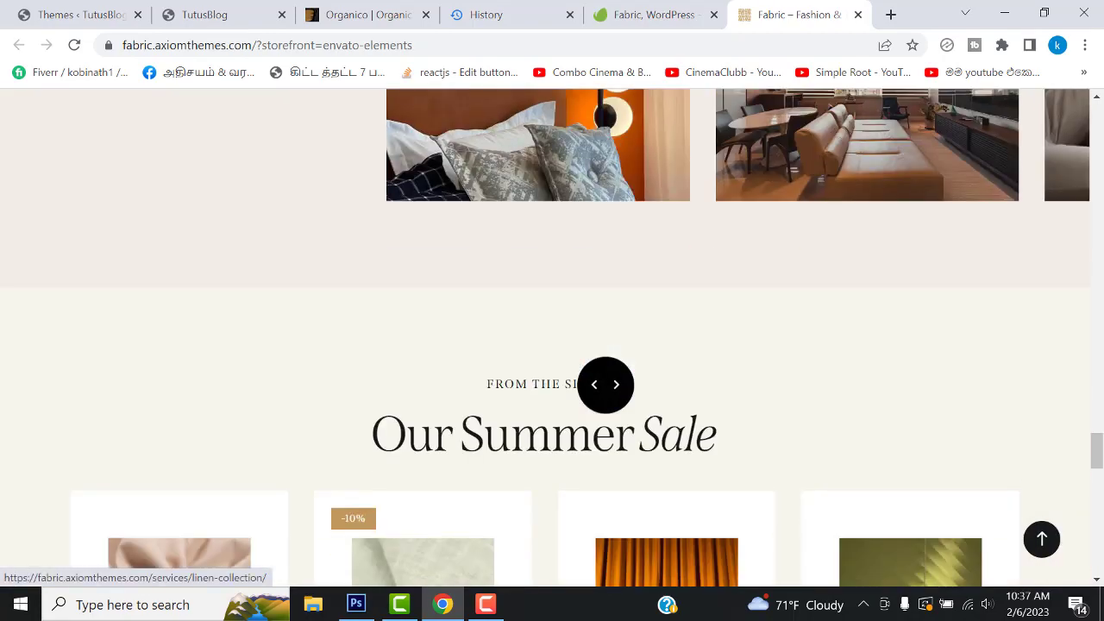
{"action": "scroll", "coordinate": [605, 385], "scroll_direction": "down", "scroll_amount": 5}
{"action": "scroll", "coordinate": [605, 385], "scroll_direction": "up", "scroll_amount": 5}
{"action": "scroll", "coordinate": [608, 387], "scroll_direction": "down", "scroll_amount": 8}
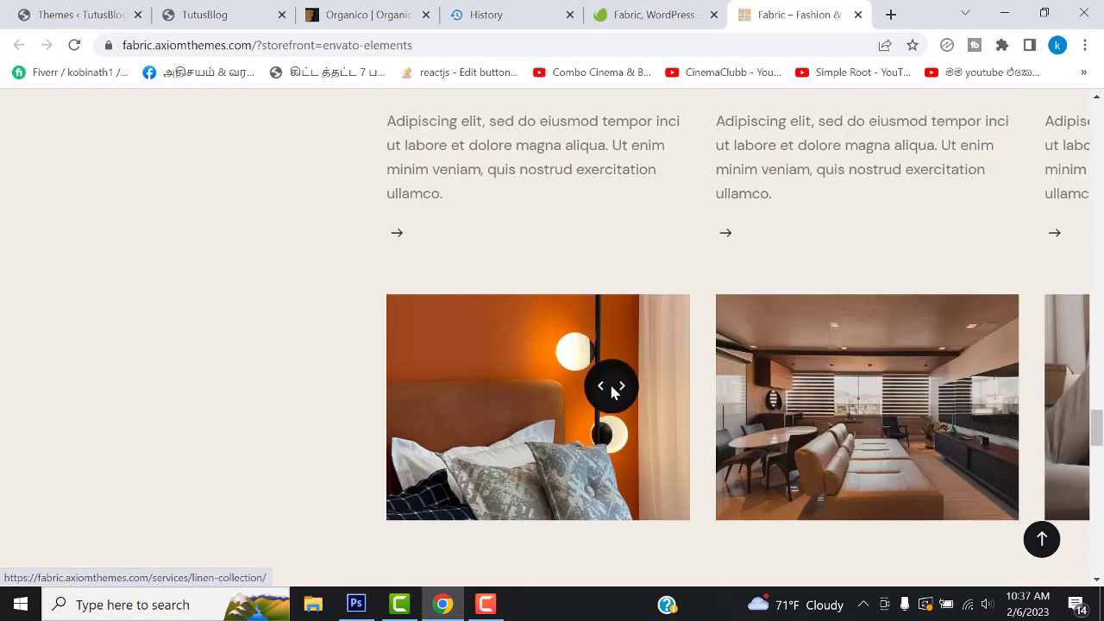
{"action": "scroll", "coordinate": [612, 388], "scroll_direction": "up", "scroll_amount": 15}
{"action": "scroll", "coordinate": [613, 392], "scroll_direction": "up", "scroll_amount": 20}
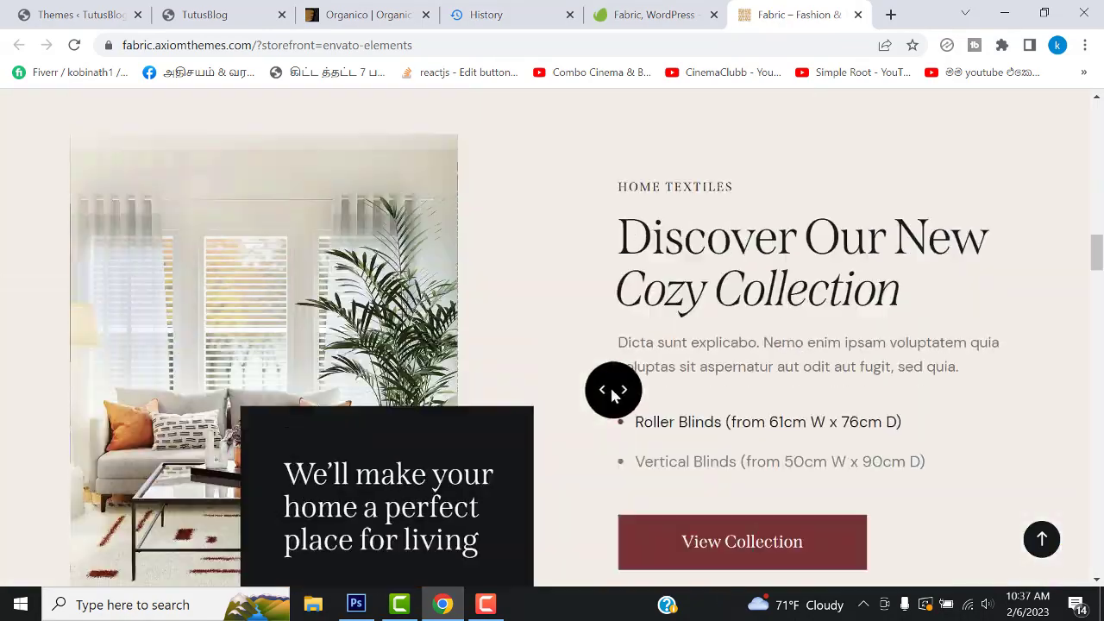
{"action": "scroll", "coordinate": [610, 394], "scroll_direction": "up", "scroll_amount": 15}
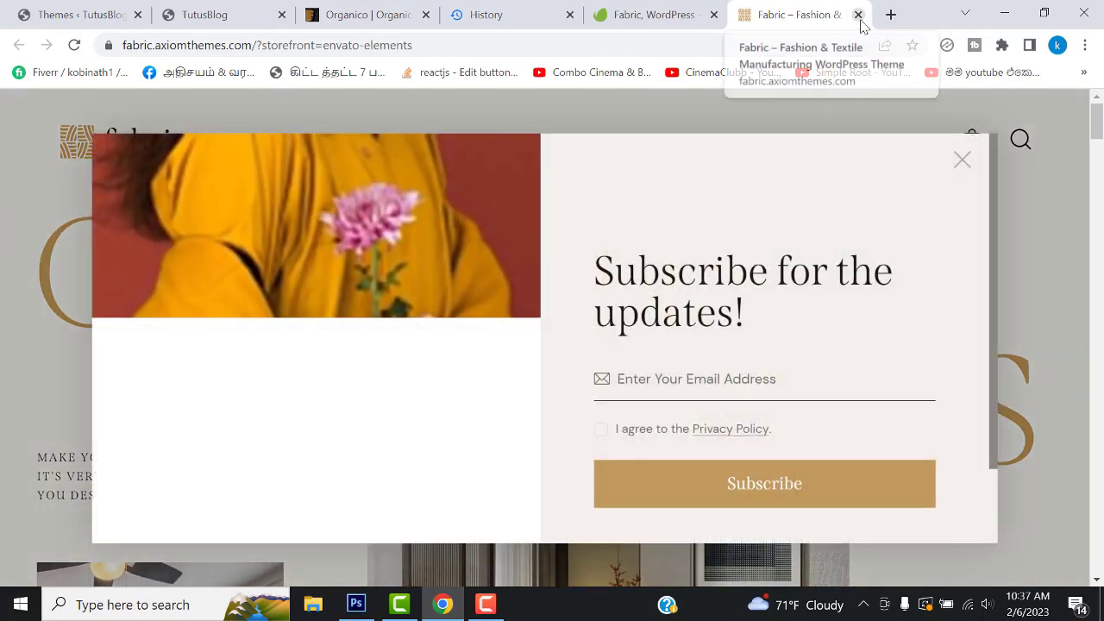
- Close the Fabric preview, Organico, History and Envato Elements tabs and return to the TutusBlog Themes admin page
{"action": "left_click", "coordinate": [857, 15]}
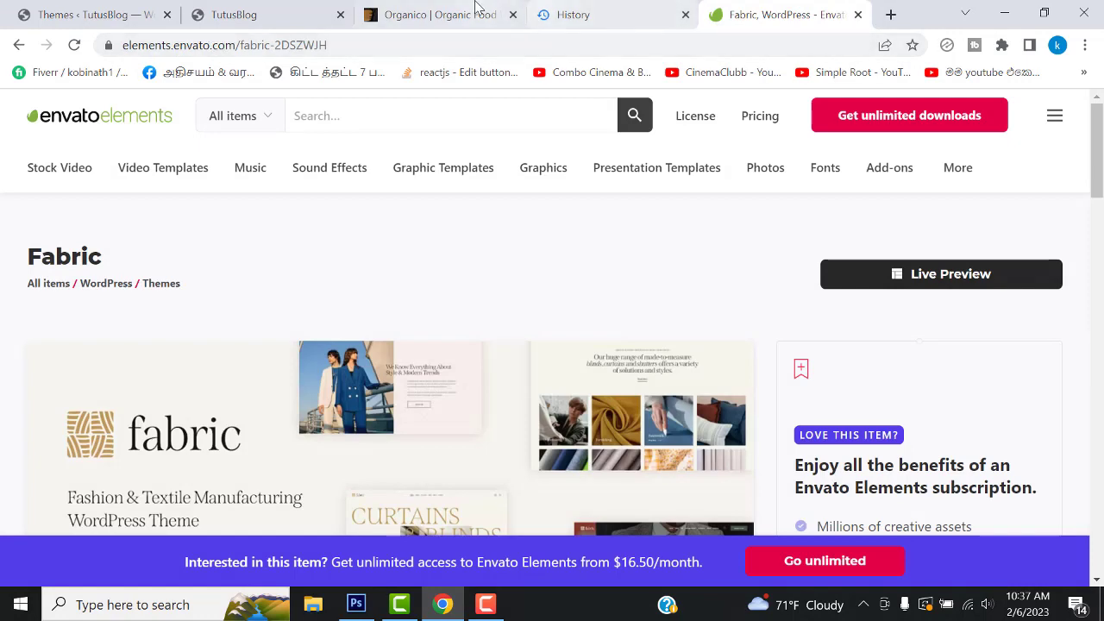
{"action": "left_click", "coordinate": [433, 8]}
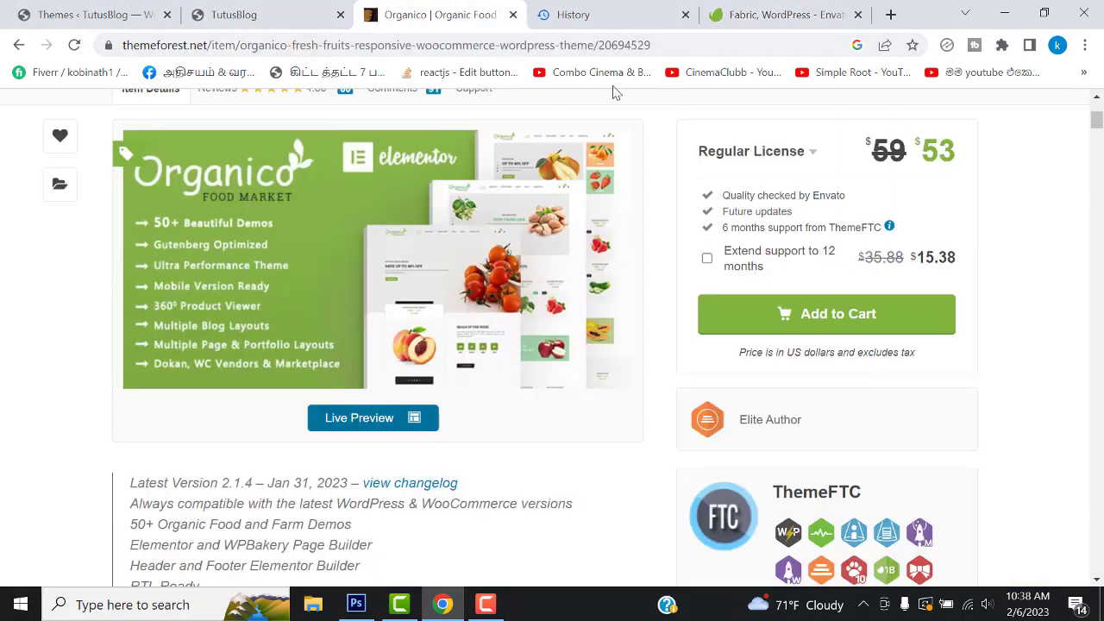
{"action": "left_click", "coordinate": [513, 15]}
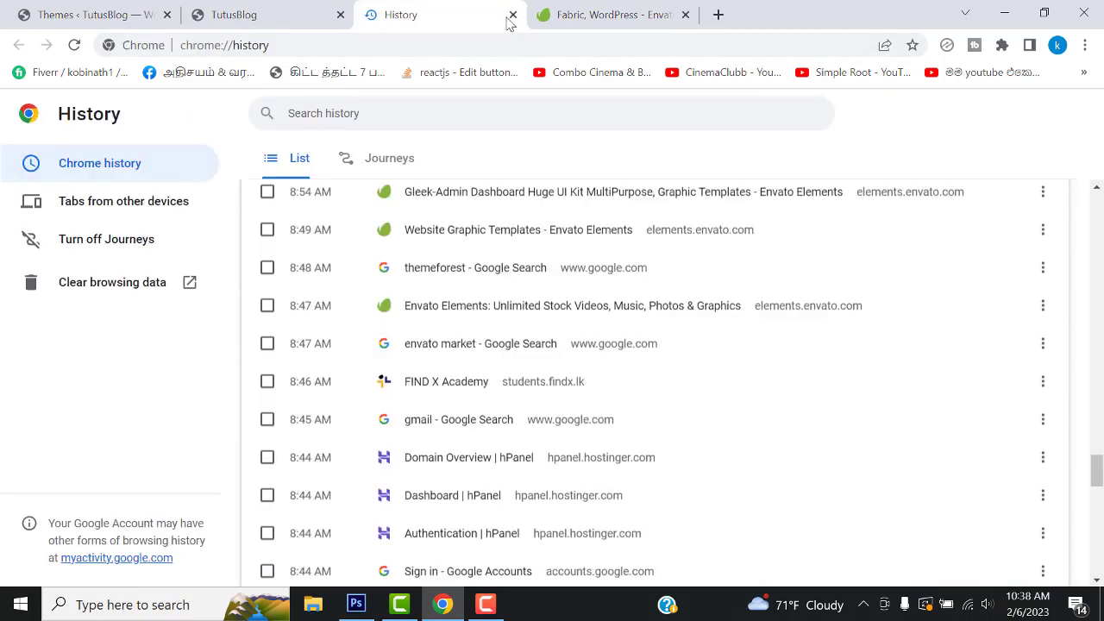
{"action": "left_click", "coordinate": [685, 15]}
{"action": "left_click", "coordinate": [616, 15]}
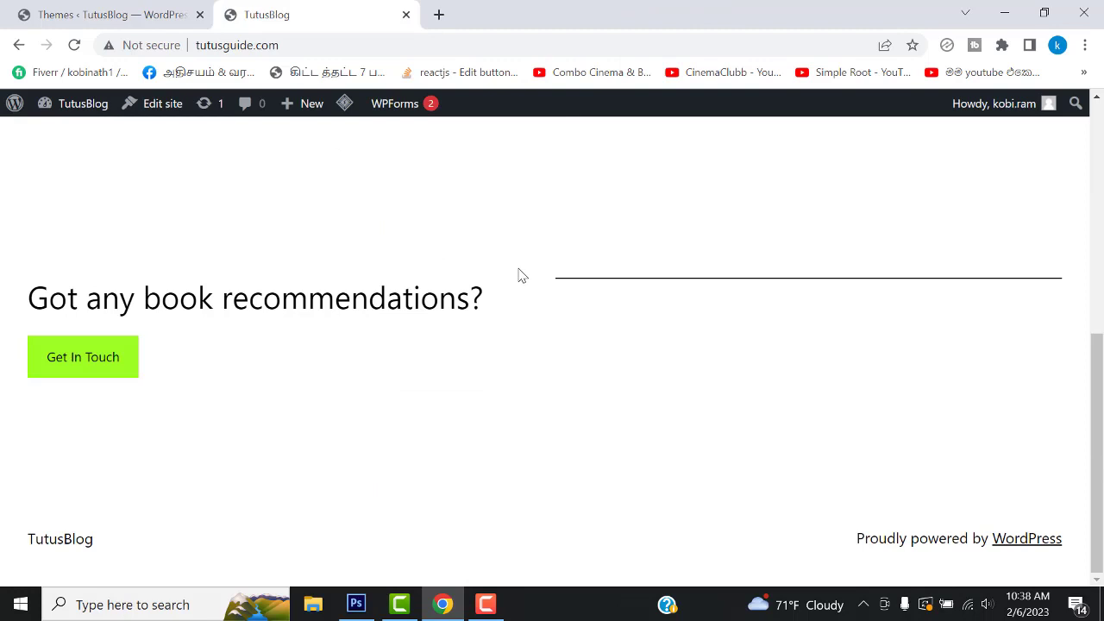
{"action": "left_click", "coordinate": [151, 12]}
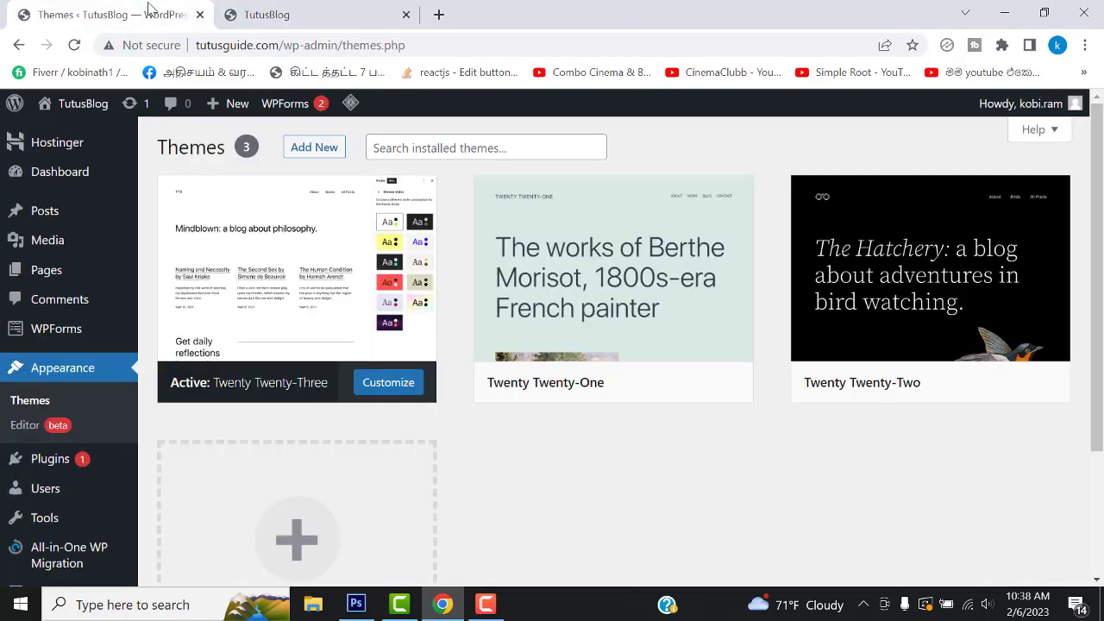
- Look over the installed themes and open the page for adding new ones
{"action": "mouse_move", "coordinate": [407, 237]}
{"action": "mouse_move", "coordinate": [301, 323]}
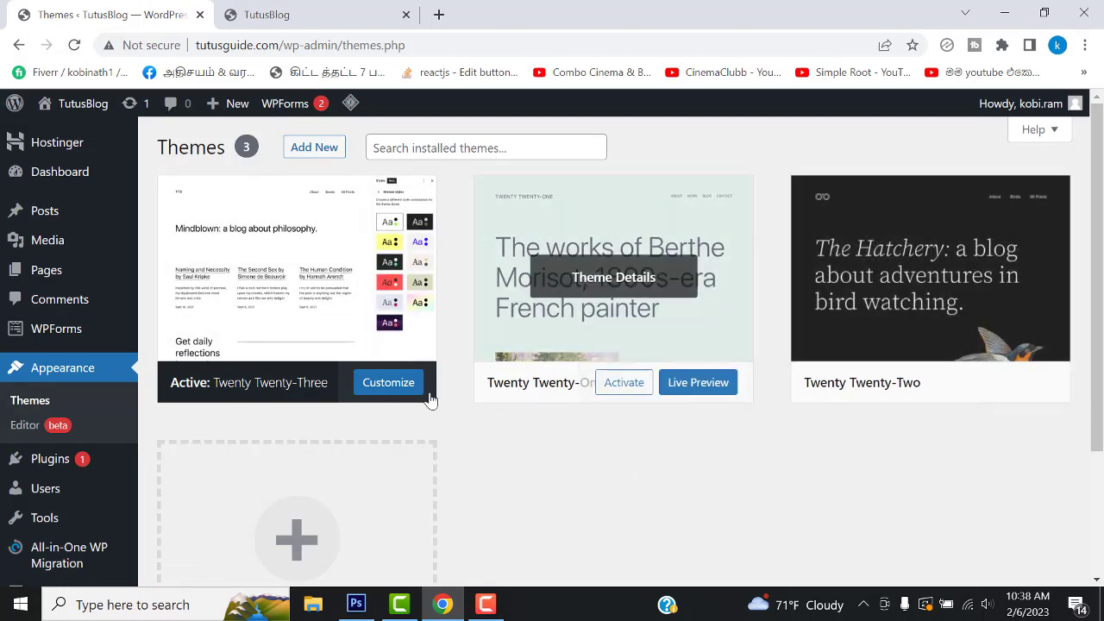
{"action": "scroll", "coordinate": [423, 405], "scroll_direction": "down", "scroll_amount": 2}
{"action": "scroll", "coordinate": [863, 206], "scroll_direction": "up", "scroll_amount": 2}
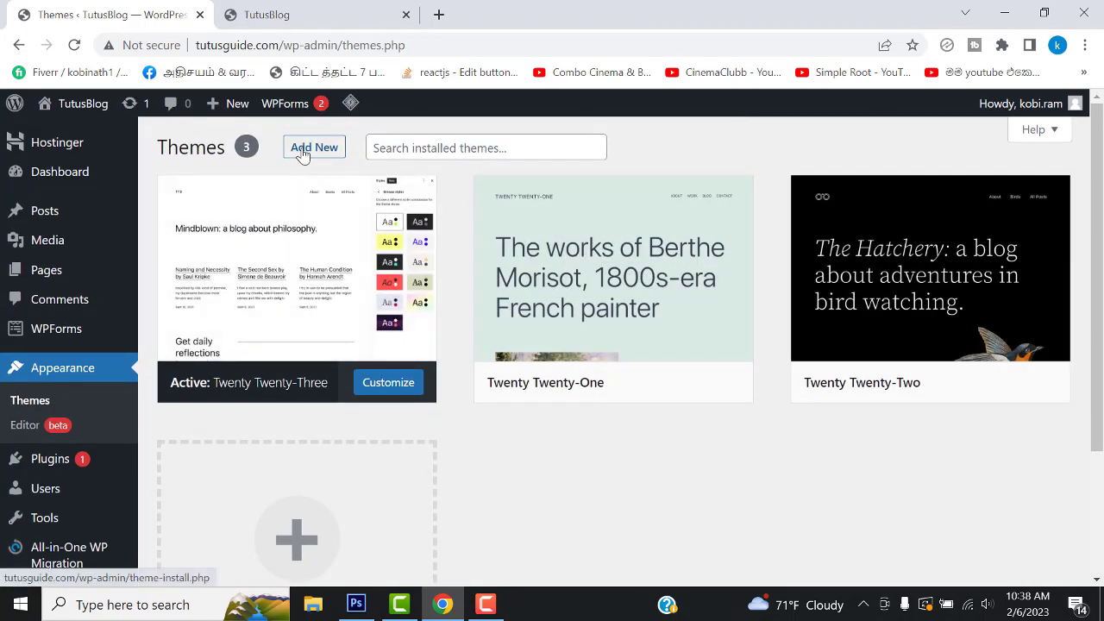
{"action": "left_click", "coordinate": [301, 154]}
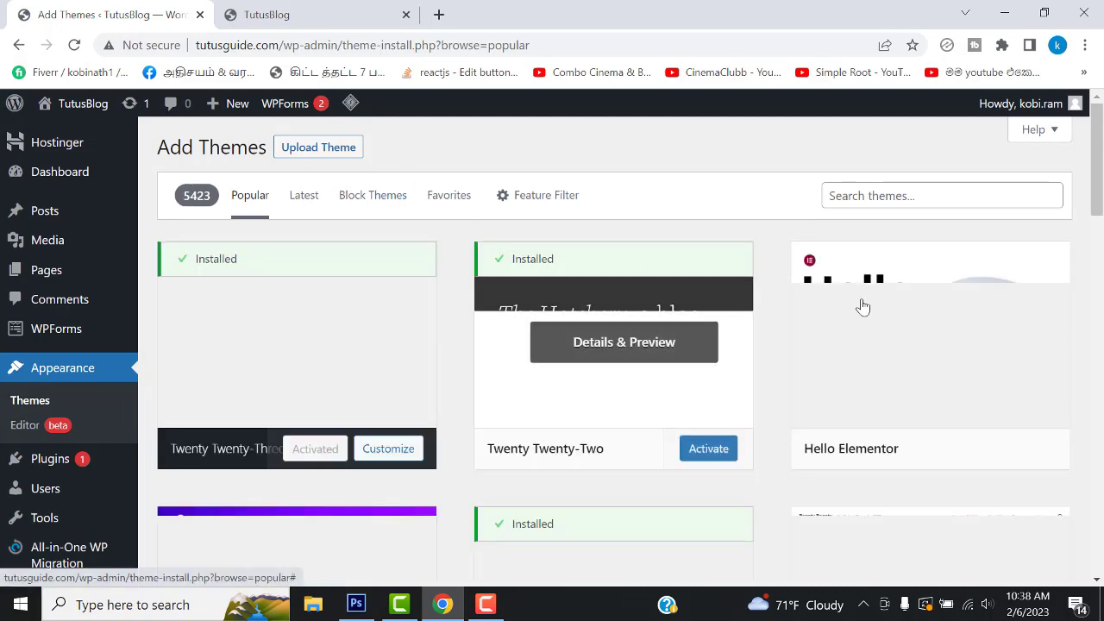
- Browse the popular themes as far as Blogus and open its preview
{"action": "scroll", "coordinate": [1069, 289], "scroll_direction": "down", "scroll_amount": 3}
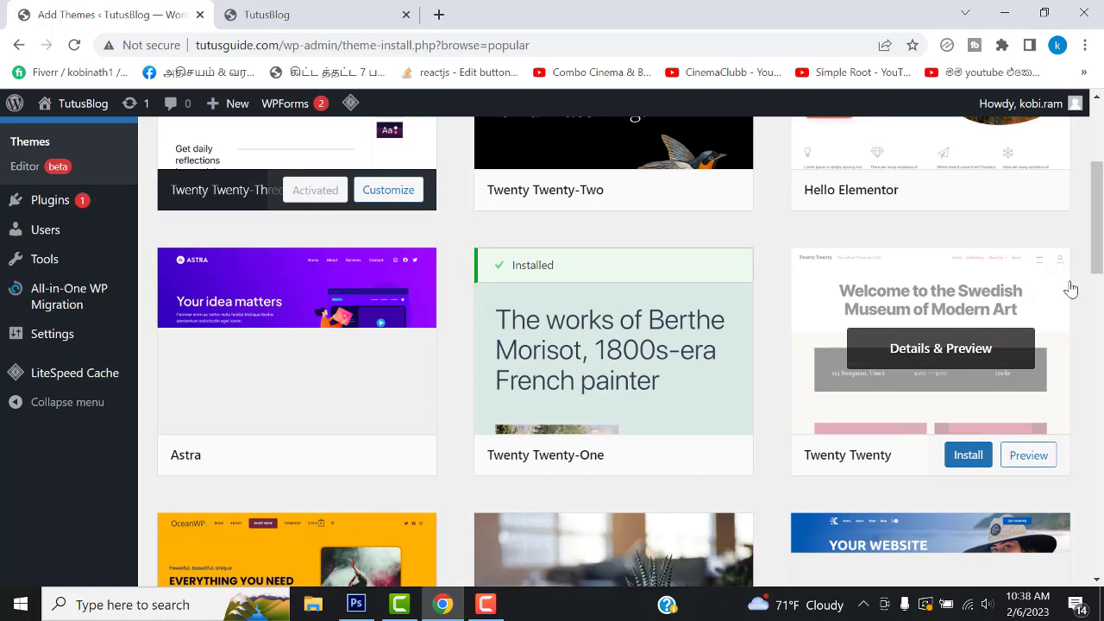
{"action": "scroll", "coordinate": [1069, 289], "scroll_direction": "down", "scroll_amount": 3}
{"action": "scroll", "coordinate": [1069, 289], "scroll_direction": "down", "scroll_amount": 2}
{"action": "scroll", "coordinate": [1069, 291], "scroll_direction": "down", "scroll_amount": 3}
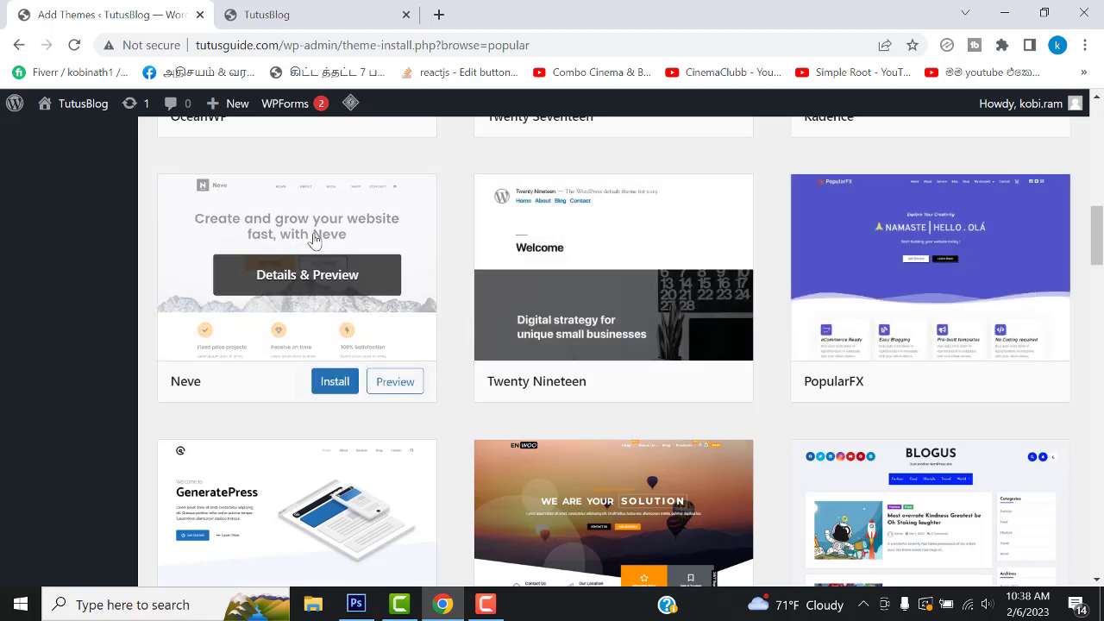
{"action": "scroll", "coordinate": [906, 298], "scroll_direction": "down", "scroll_amount": 1}
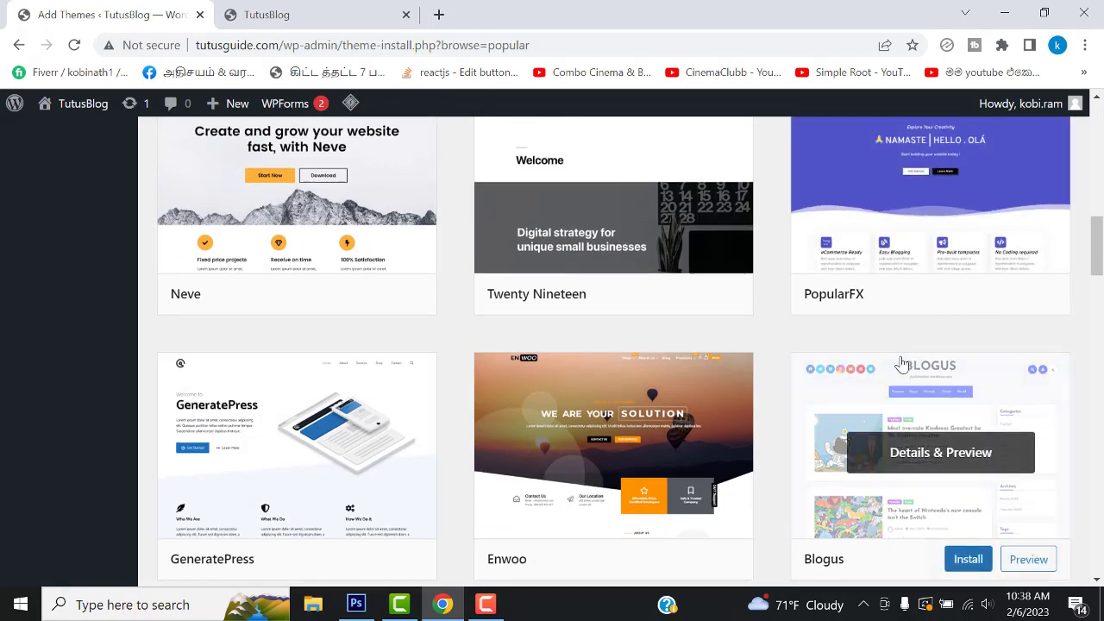
{"action": "scroll", "coordinate": [863, 370], "scroll_direction": "down", "scroll_amount": 2}
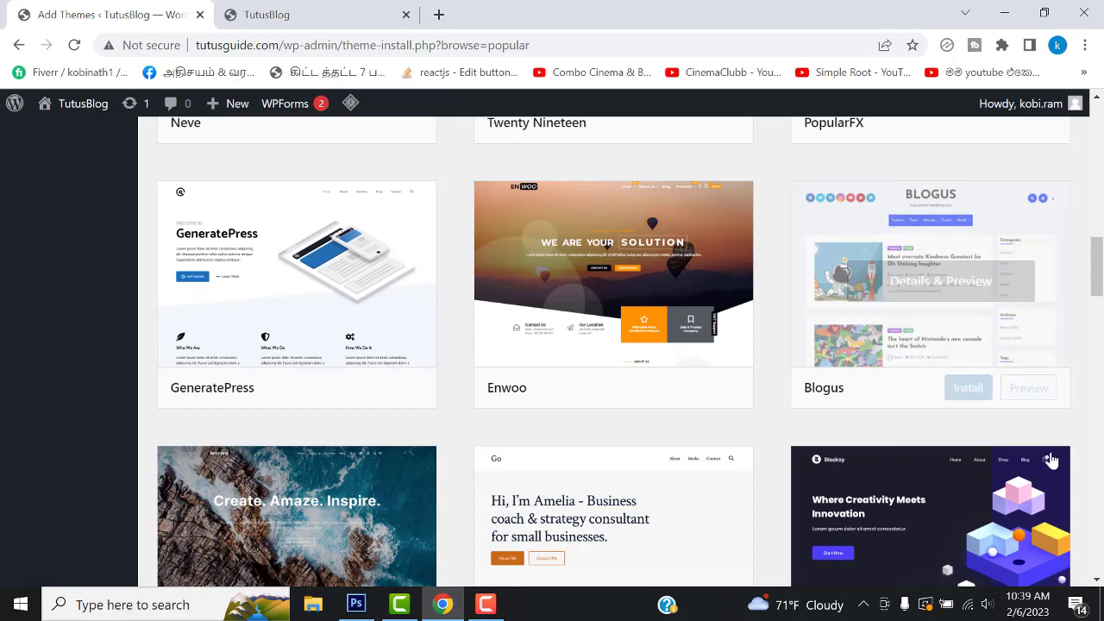
{"action": "left_click", "coordinate": [1028, 390]}
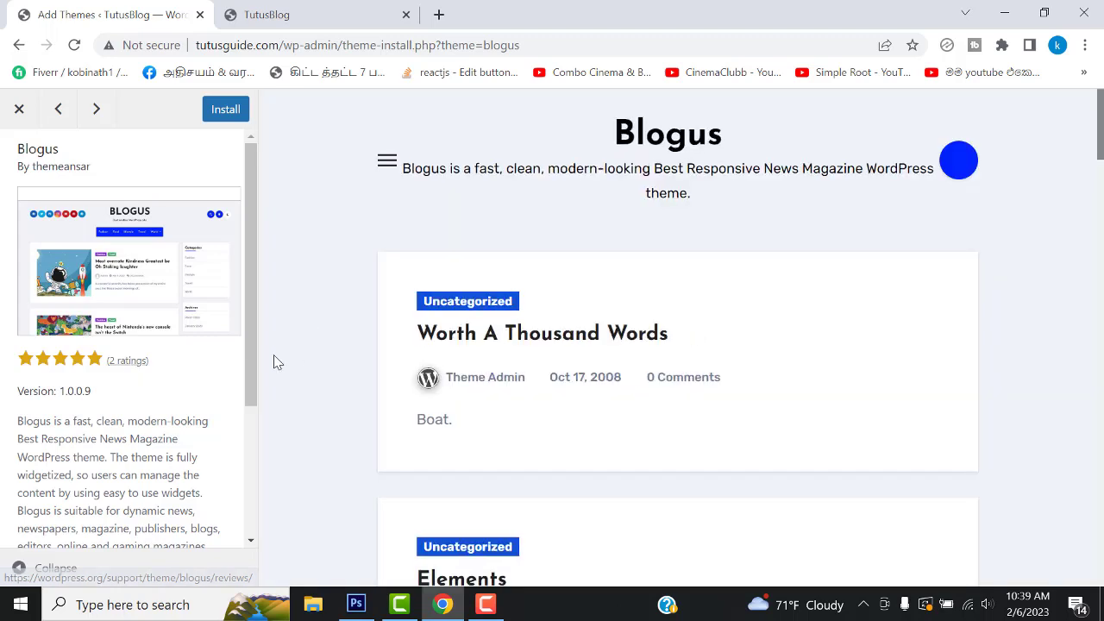
- Look through the Blogus demo from its header to the Meta widget, and return to the popular themes list
{"action": "scroll", "coordinate": [842, 284], "scroll_direction": "down", "scroll_amount": 2}
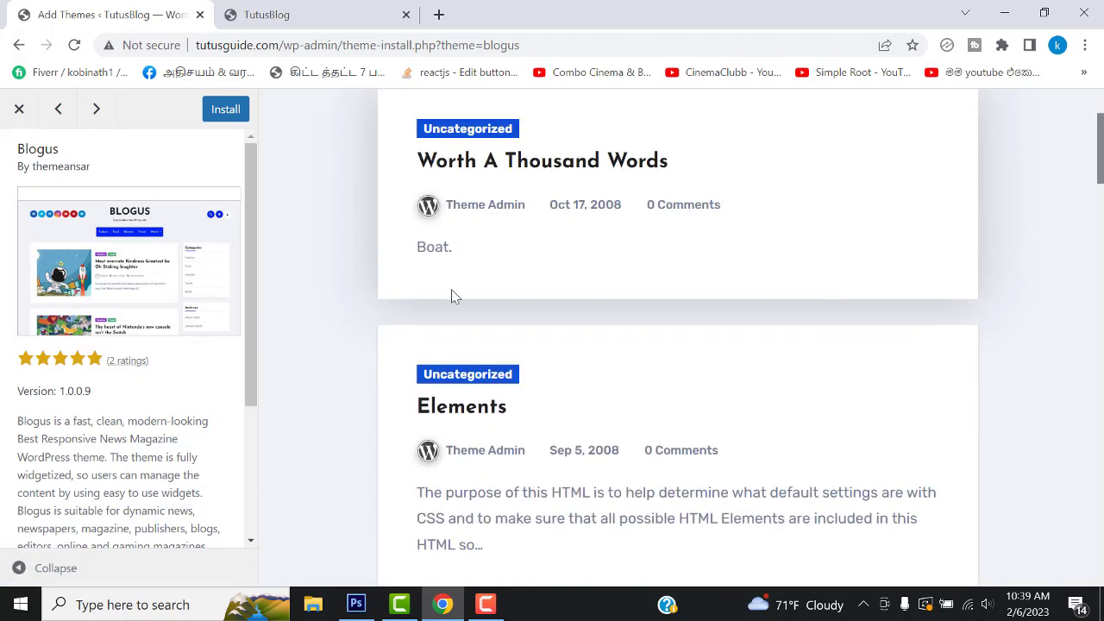
{"action": "scroll", "coordinate": [698, 264], "scroll_direction": "up", "scroll_amount": 2}
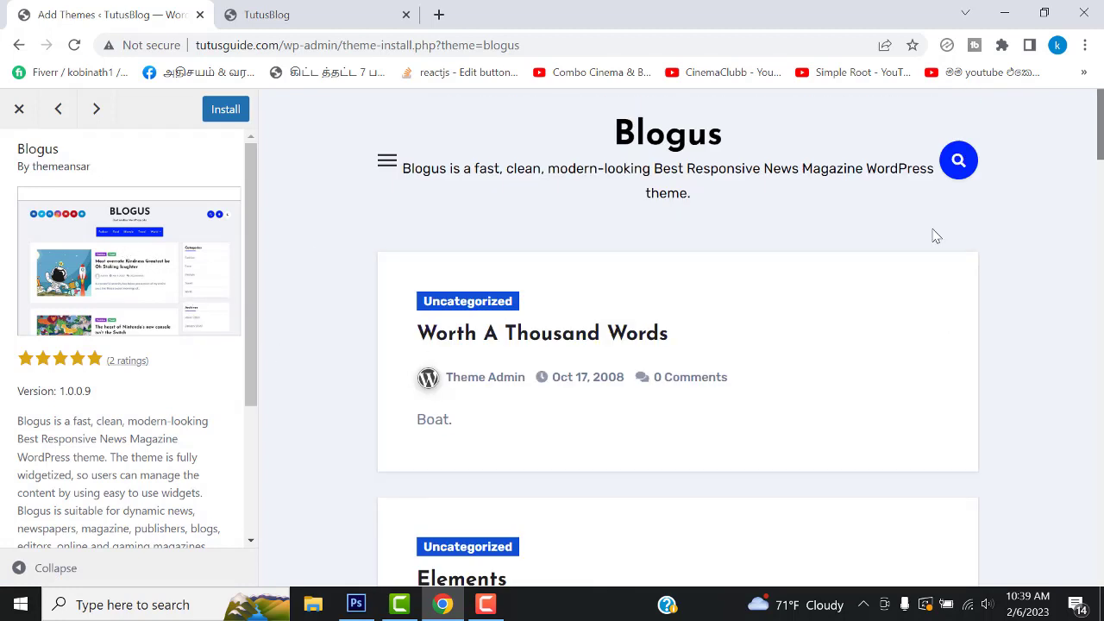
{"action": "scroll", "coordinate": [1002, 388], "scroll_direction": "down", "scroll_amount": 10}
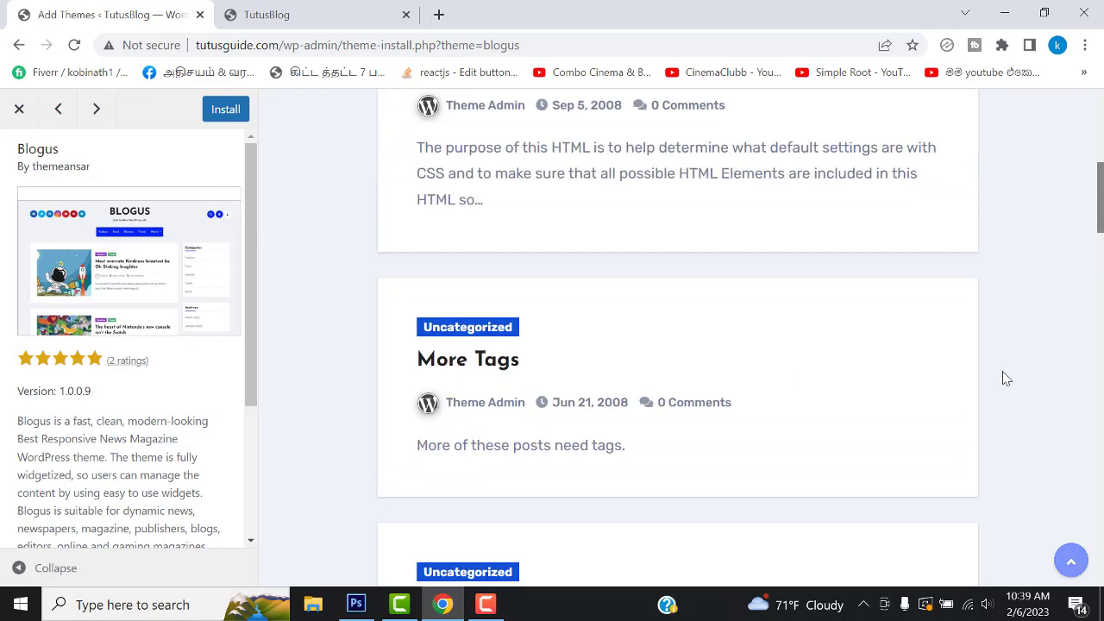
{"action": "scroll", "coordinate": [1003, 384], "scroll_direction": "down", "scroll_amount": 9}
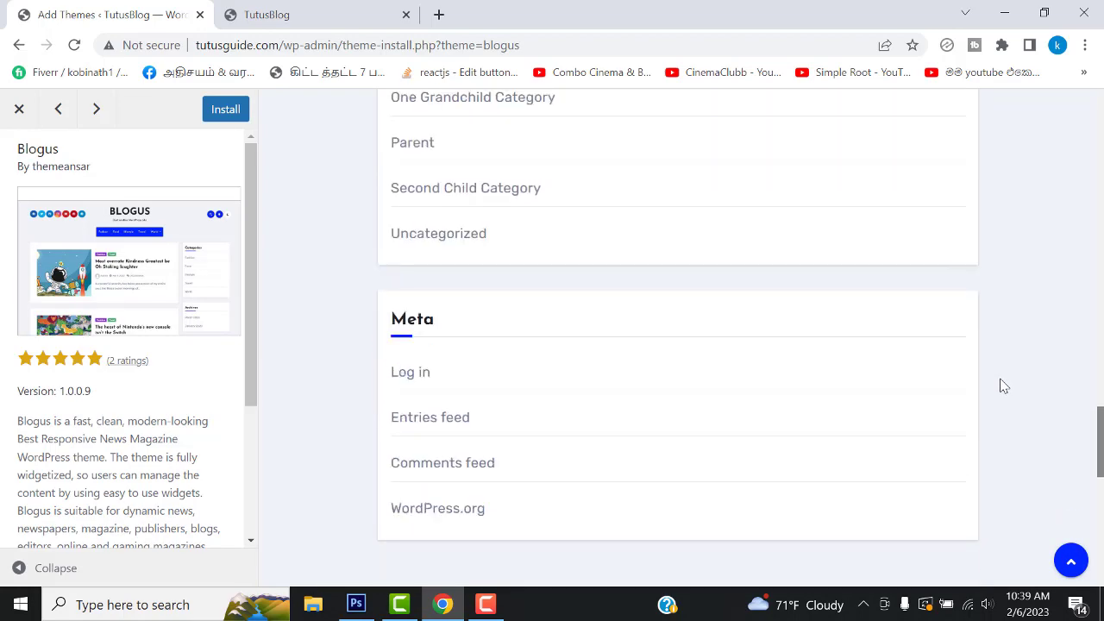
{"action": "left_click", "coordinate": [19, 45]}
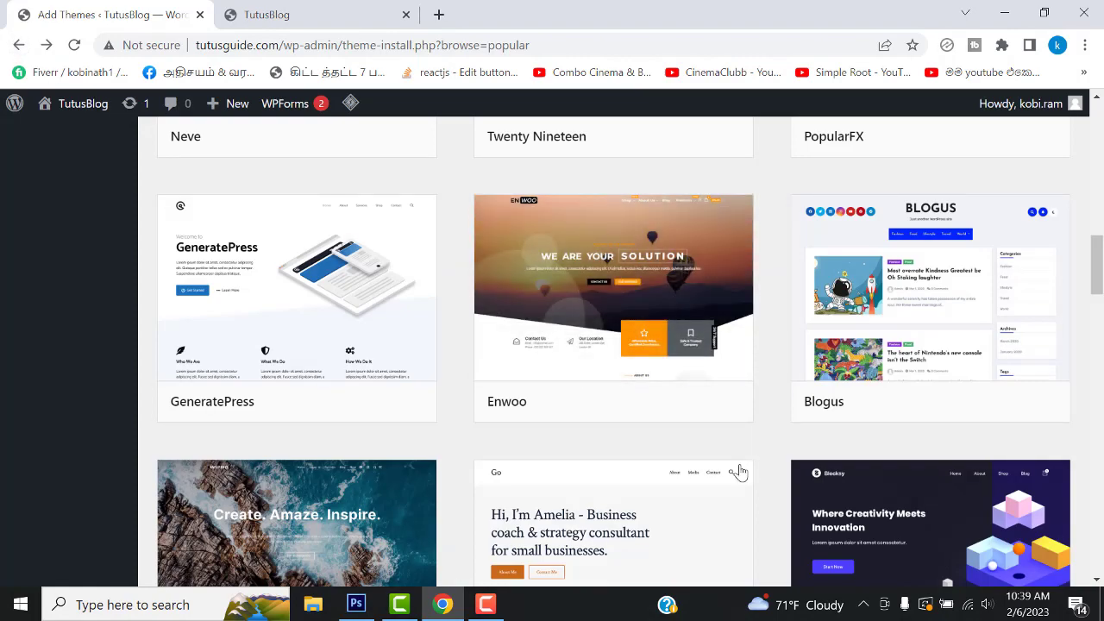
- Examine the popular themes past Newsmatic, ColorMag and Greenshift, and go back to the start of the list
{"action": "scroll", "coordinate": [1000, 320], "scroll_direction": "down", "scroll_amount": 3}
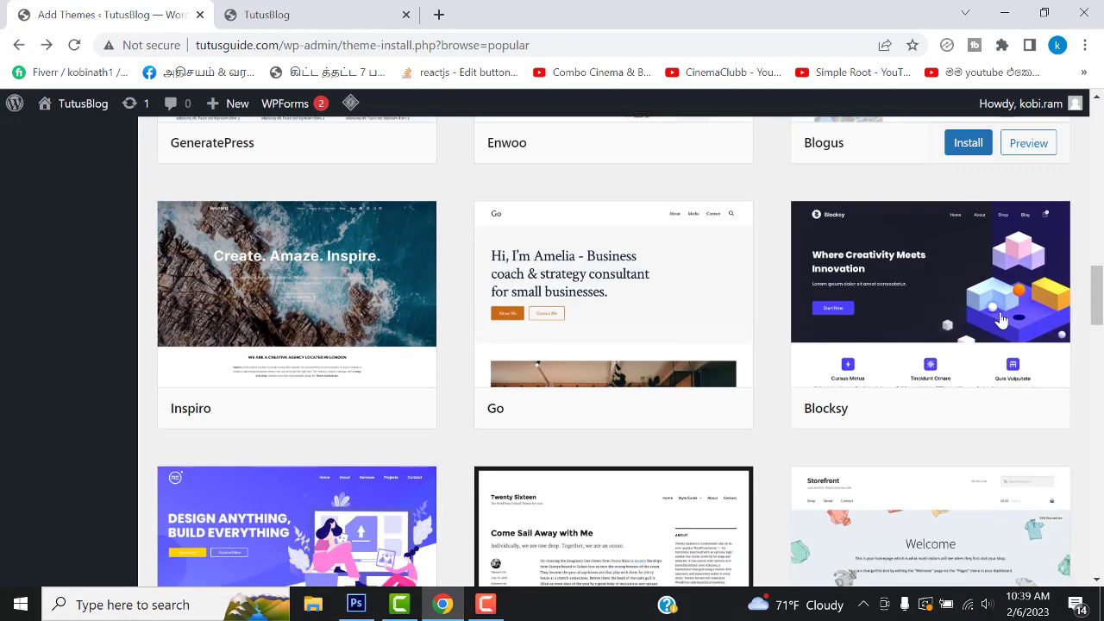
{"action": "scroll", "coordinate": [1052, 426], "scroll_direction": "down", "scroll_amount": 7}
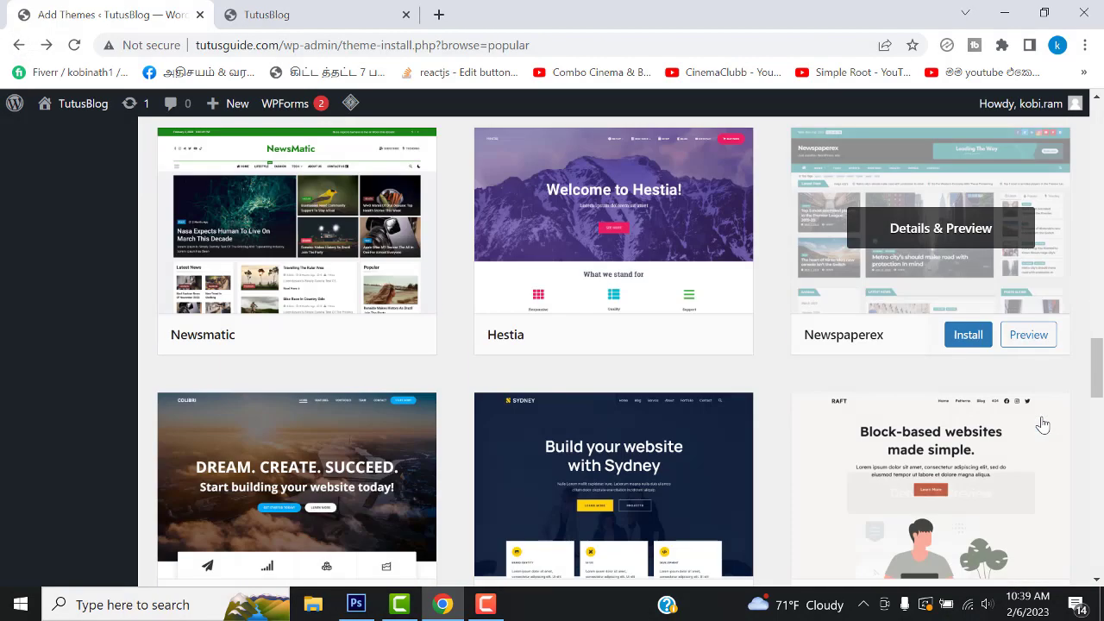
{"action": "scroll", "coordinate": [1042, 425], "scroll_direction": "down", "scroll_amount": 12}
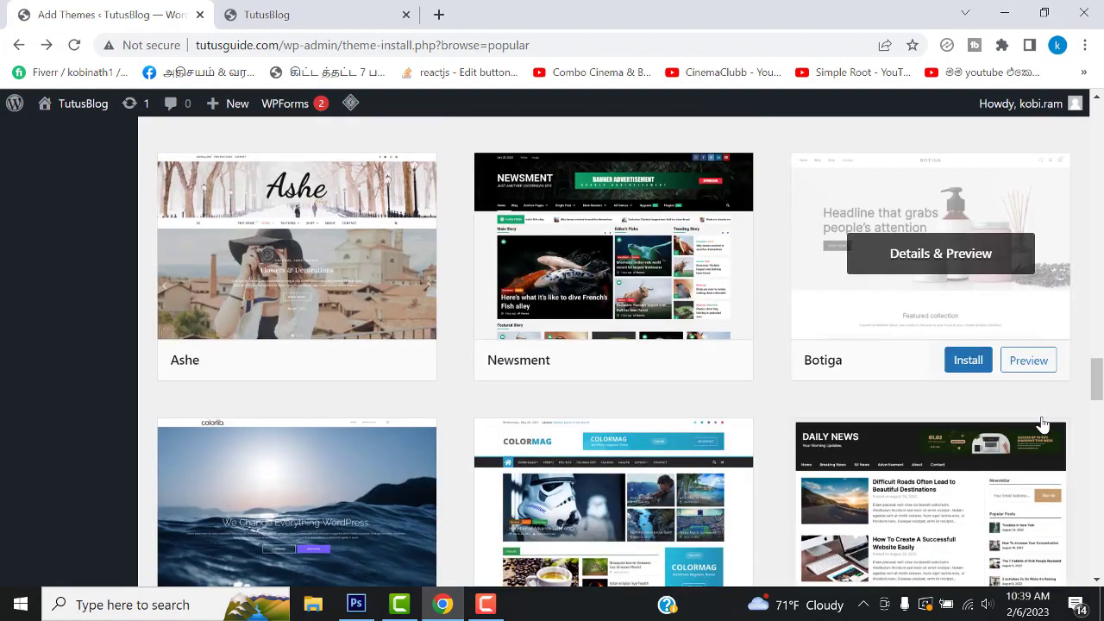
{"action": "scroll", "coordinate": [1042, 424], "scroll_direction": "down", "scroll_amount": 3}
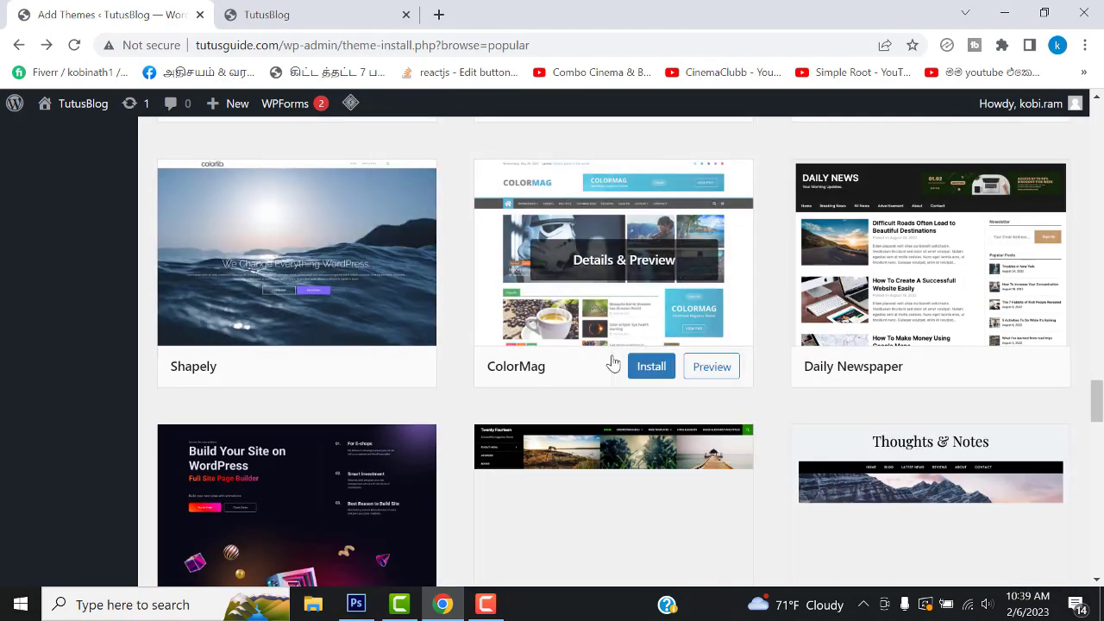
{"action": "scroll", "coordinate": [294, 503], "scroll_direction": "down", "scroll_amount": 3}
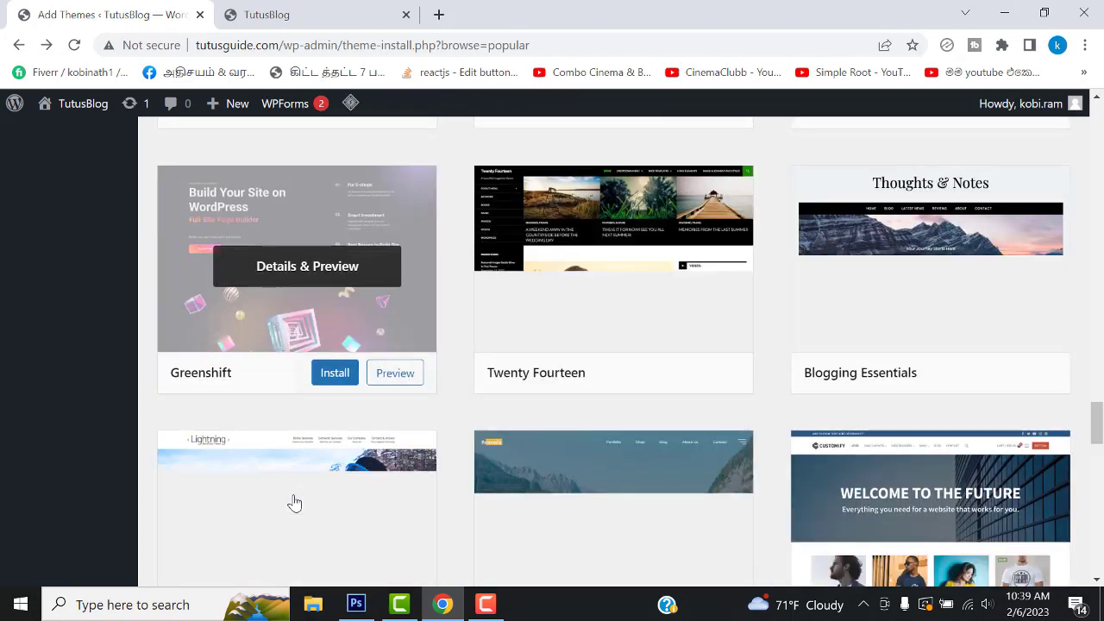
{"action": "scroll", "coordinate": [294, 503], "scroll_direction": "up", "scroll_amount": 3}
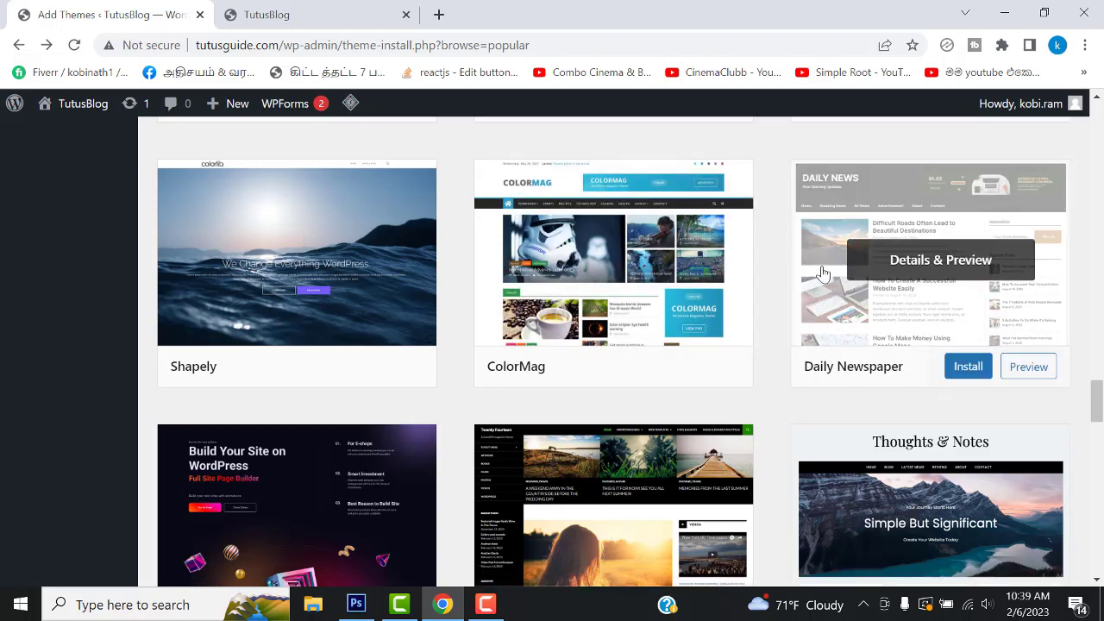
{"action": "scroll", "coordinate": [577, 337], "scroll_direction": "down", "scroll_amount": 10}
{"action": "scroll", "coordinate": [579, 336], "scroll_direction": "up", "scroll_amount": 3}
{"action": "scroll", "coordinate": [579, 337], "scroll_direction": "up", "scroll_amount": 12}
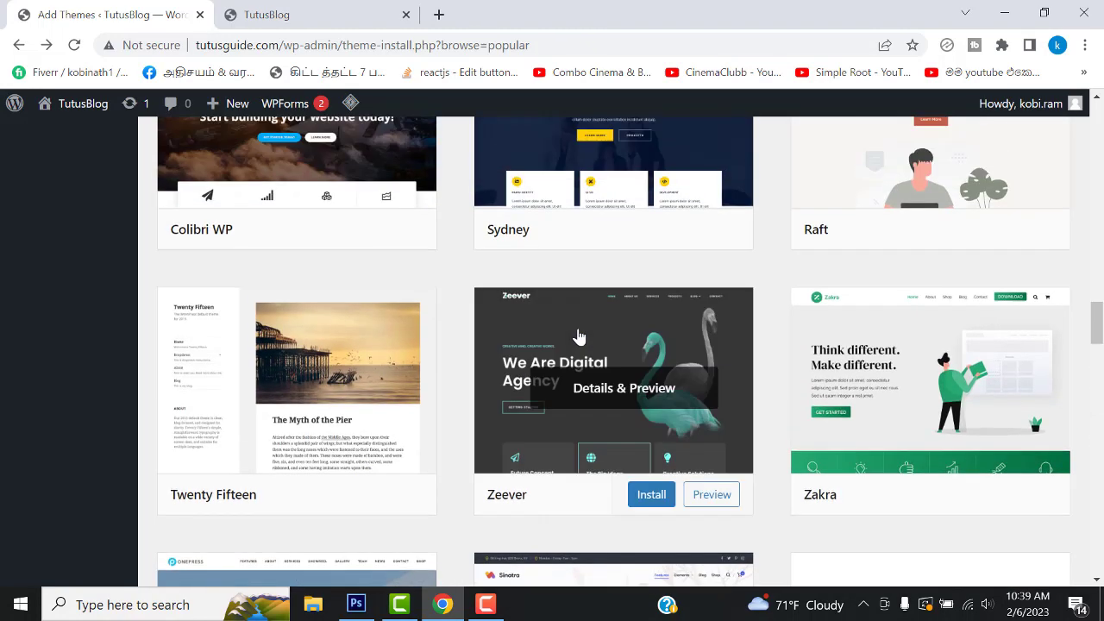
{"action": "scroll", "coordinate": [583, 336], "scroll_direction": "up", "scroll_amount": 12}
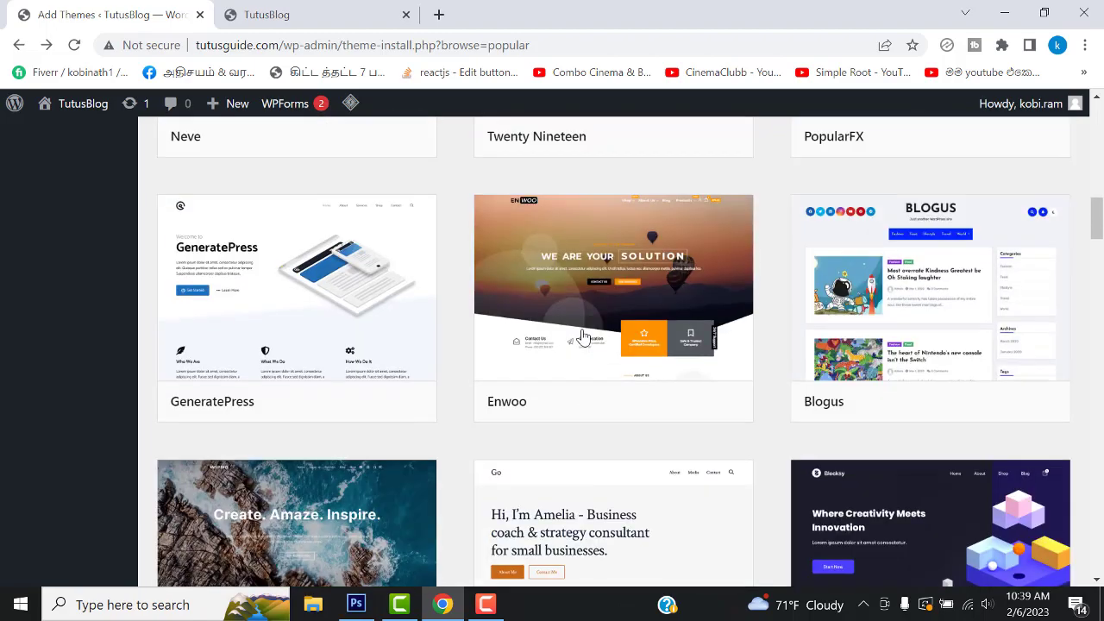
{"action": "scroll", "coordinate": [583, 336], "scroll_direction": "up", "scroll_amount": 4}
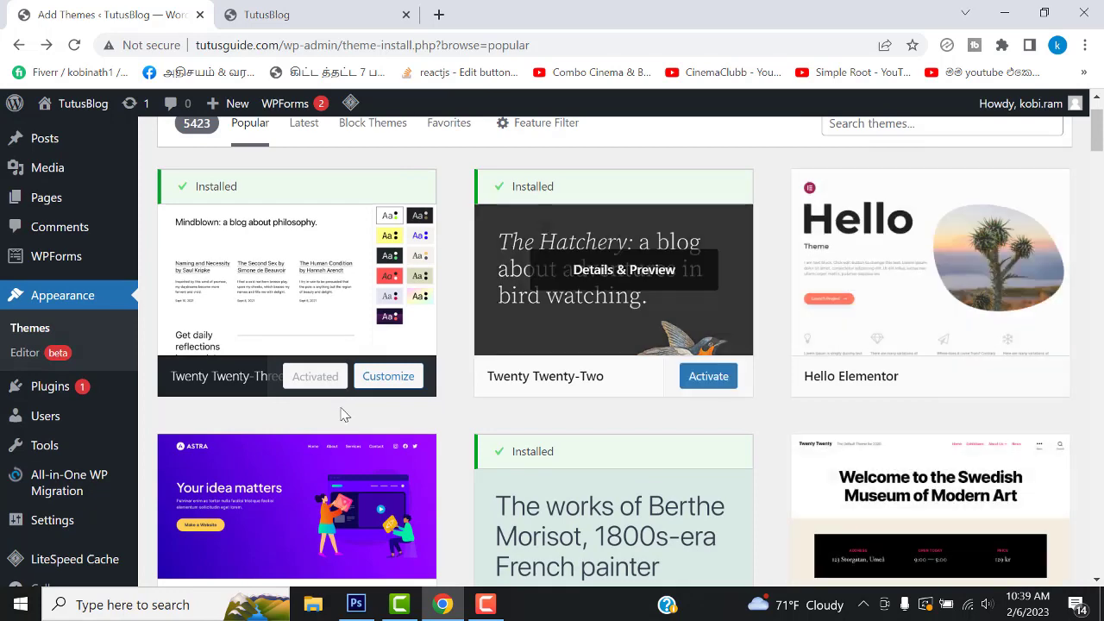
{"action": "scroll", "coordinate": [682, 375], "scroll_direction": "up", "scroll_amount": 1}
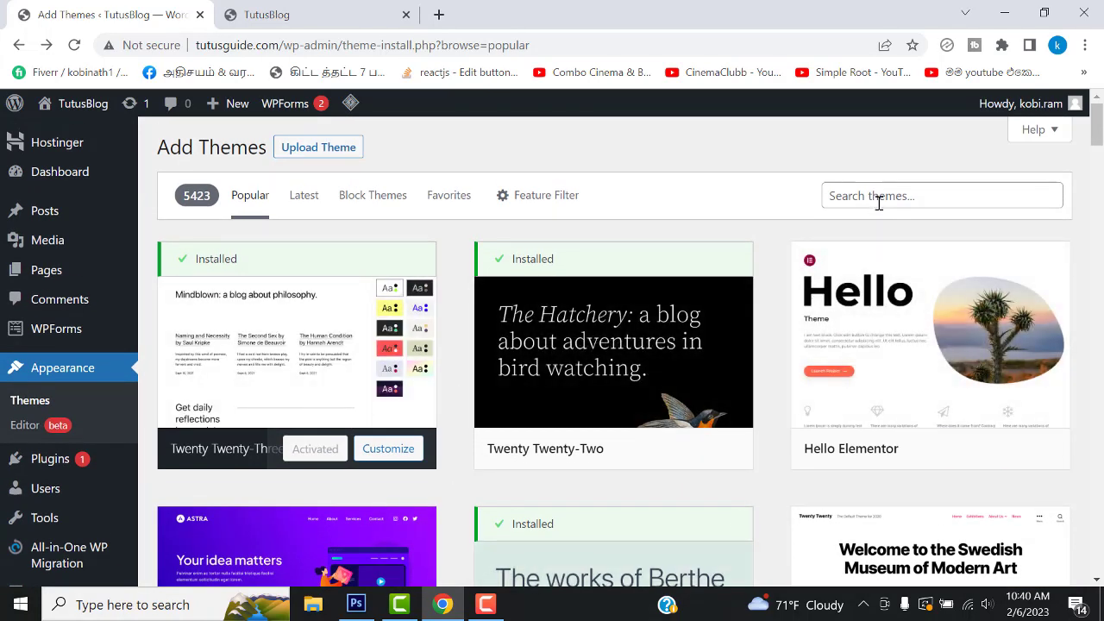
- Search the theme directory for "astra", open the Astra theme's preview and look through its demo page down to the footer
{"action": "left_click", "coordinate": [878, 202]}
{"action": "type", "text": "astra"}
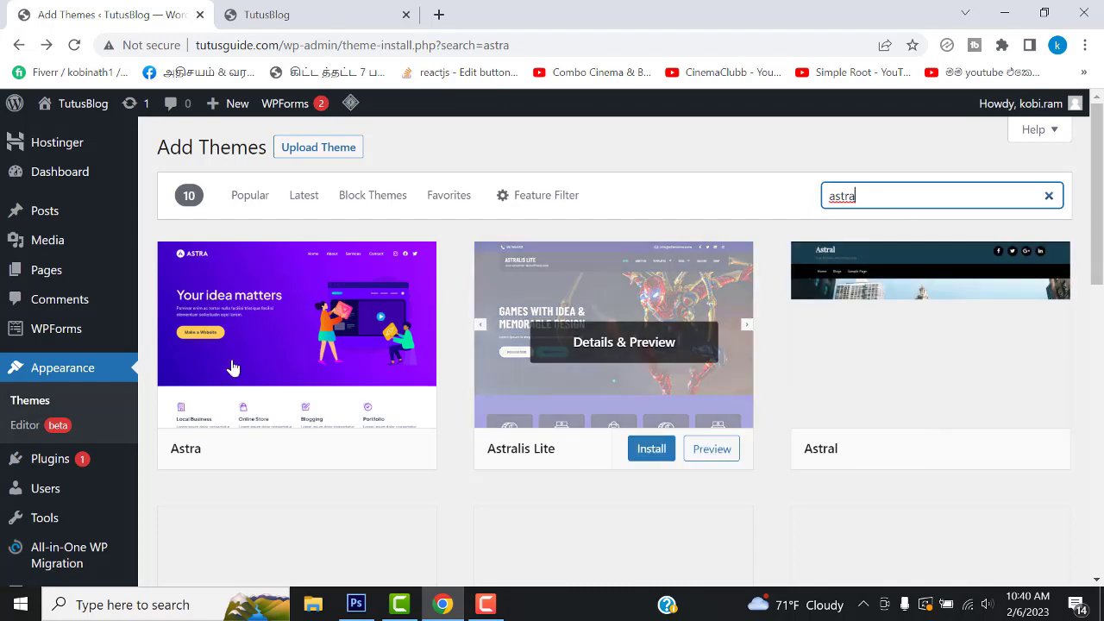
{"action": "mouse_move", "coordinate": [256, 365]}
{"action": "left_click", "coordinate": [303, 308]}
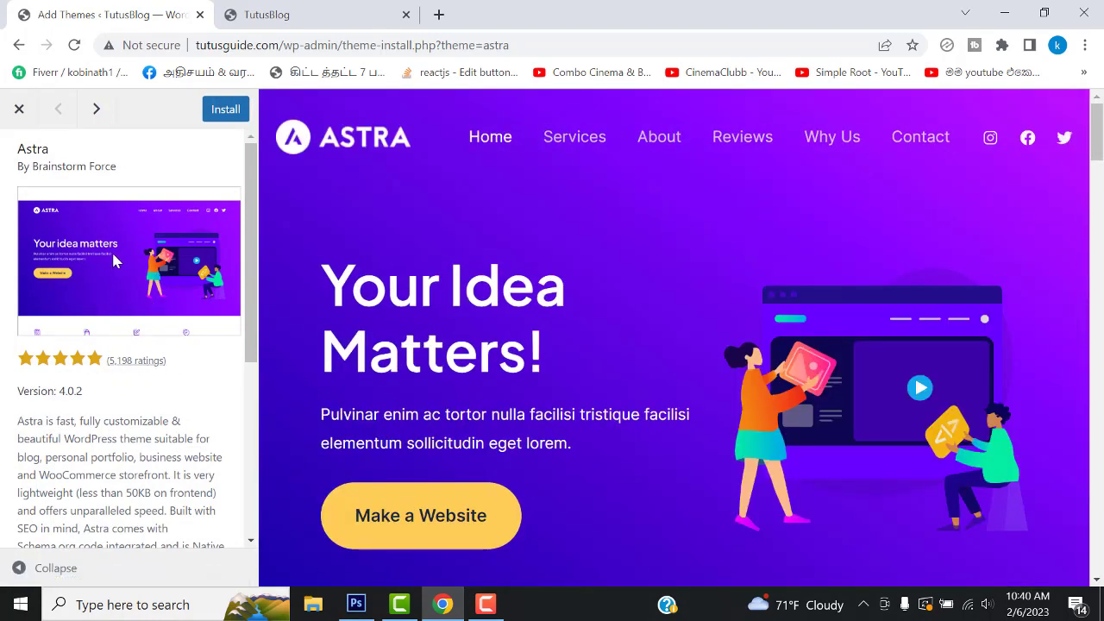
{"action": "scroll", "coordinate": [970, 385], "scroll_direction": "down", "scroll_amount": 12}
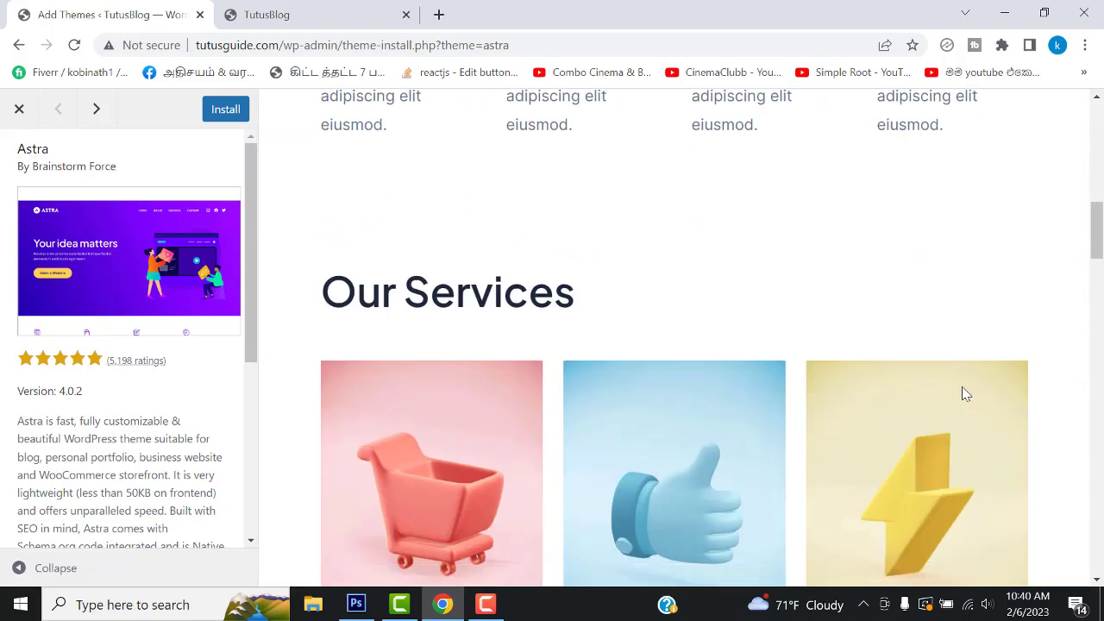
{"action": "scroll", "coordinate": [966, 394], "scroll_direction": "down", "scroll_amount": 15}
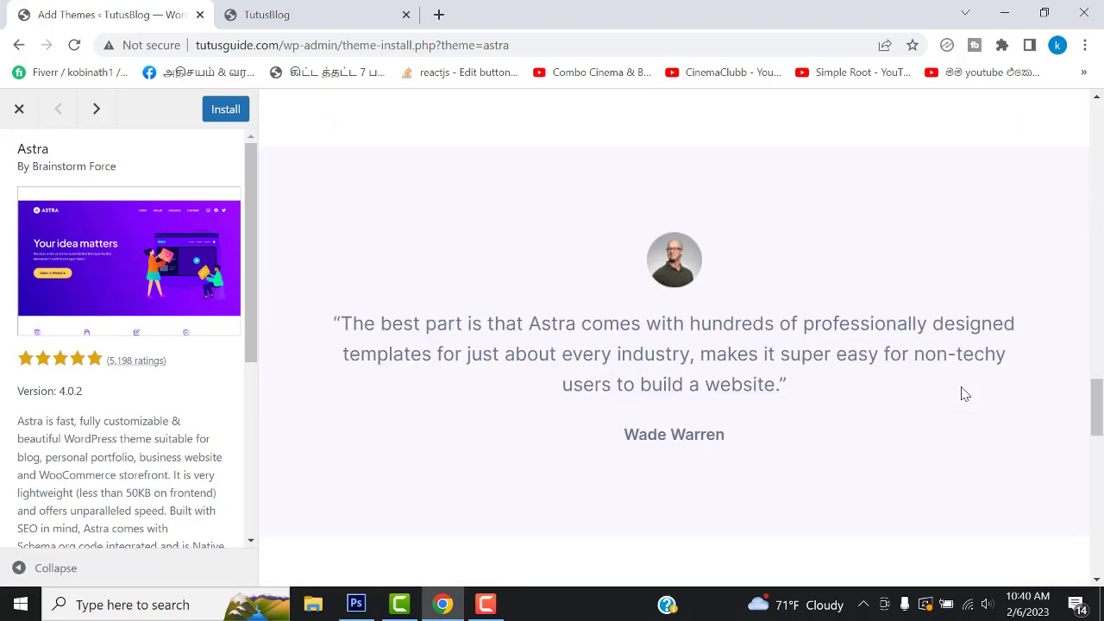
{"action": "scroll", "coordinate": [964, 394], "scroll_direction": "down", "scroll_amount": 10}
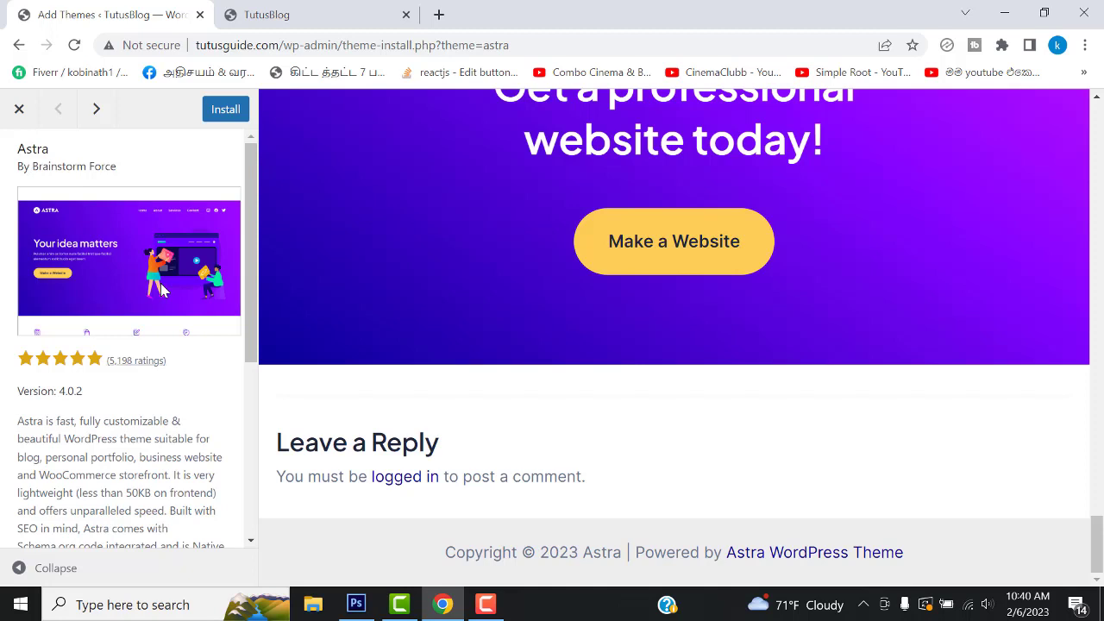
- Install and activate the Astra theme, and check it among the installed themes
{"action": "left_click", "coordinate": [226, 109]}
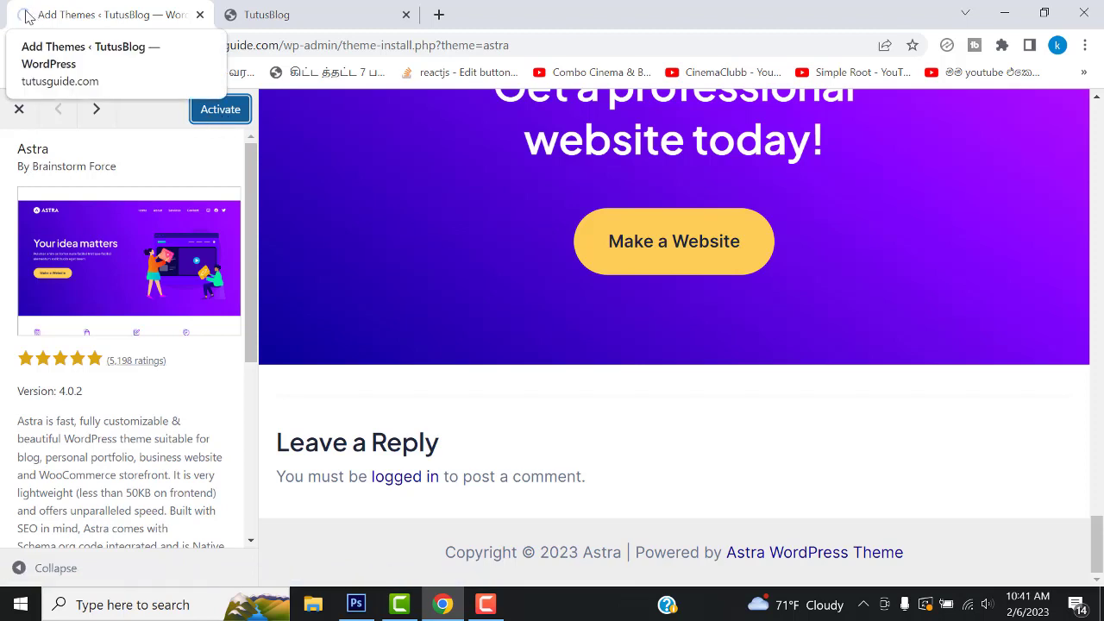
{"action": "left_click", "coordinate": [241, 120]}
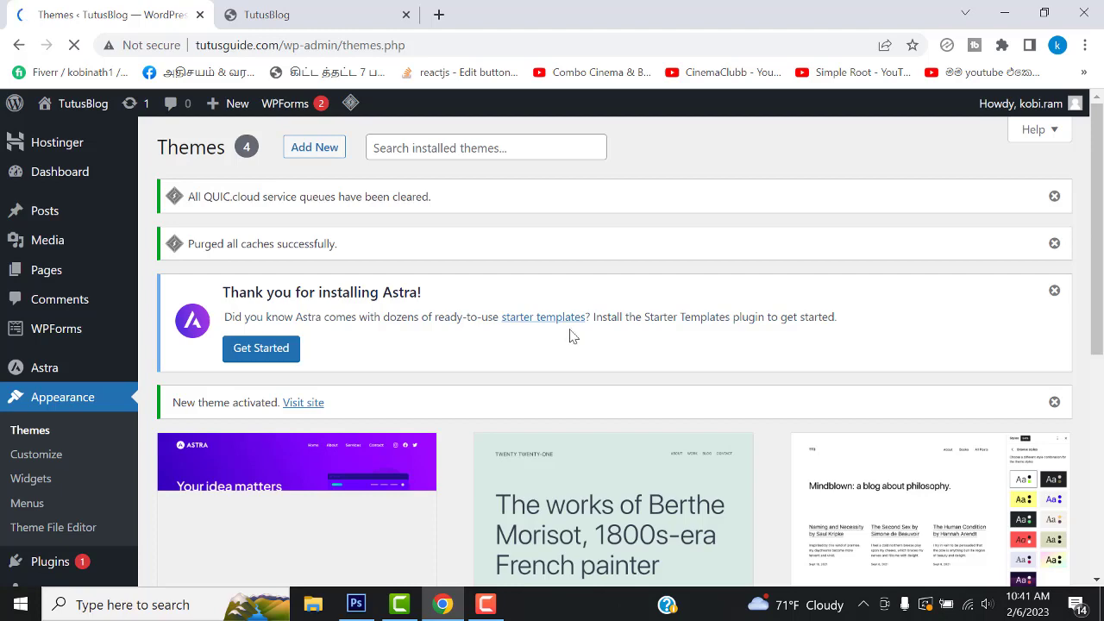
{"action": "scroll", "coordinate": [552, 316], "scroll_direction": "down", "scroll_amount": 1}
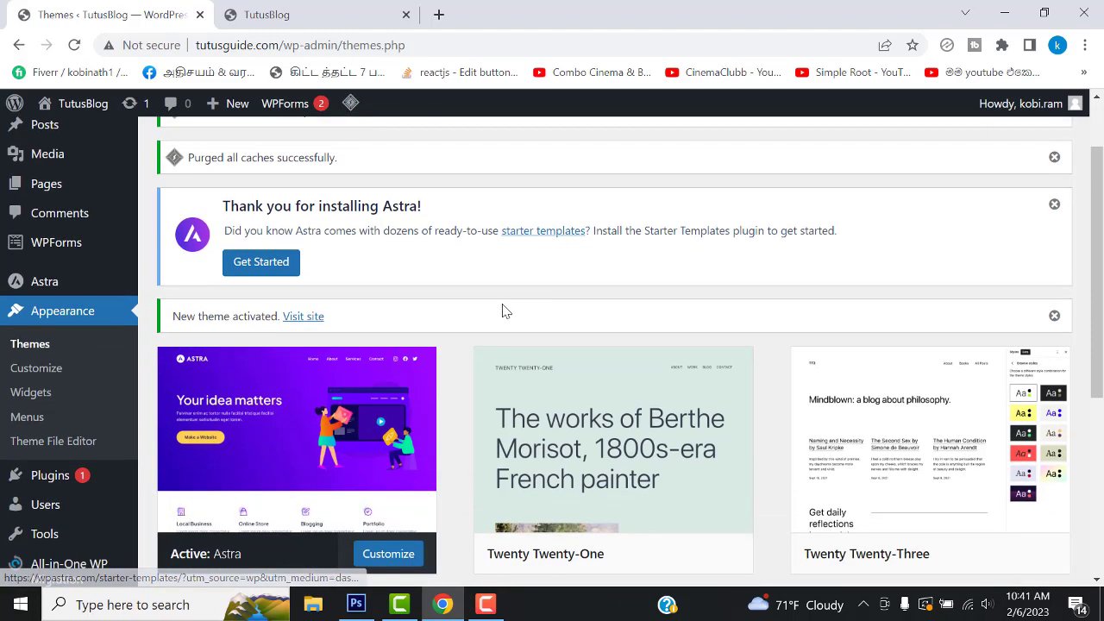
{"action": "scroll", "coordinate": [423, 373], "scroll_direction": "down", "scroll_amount": 2}
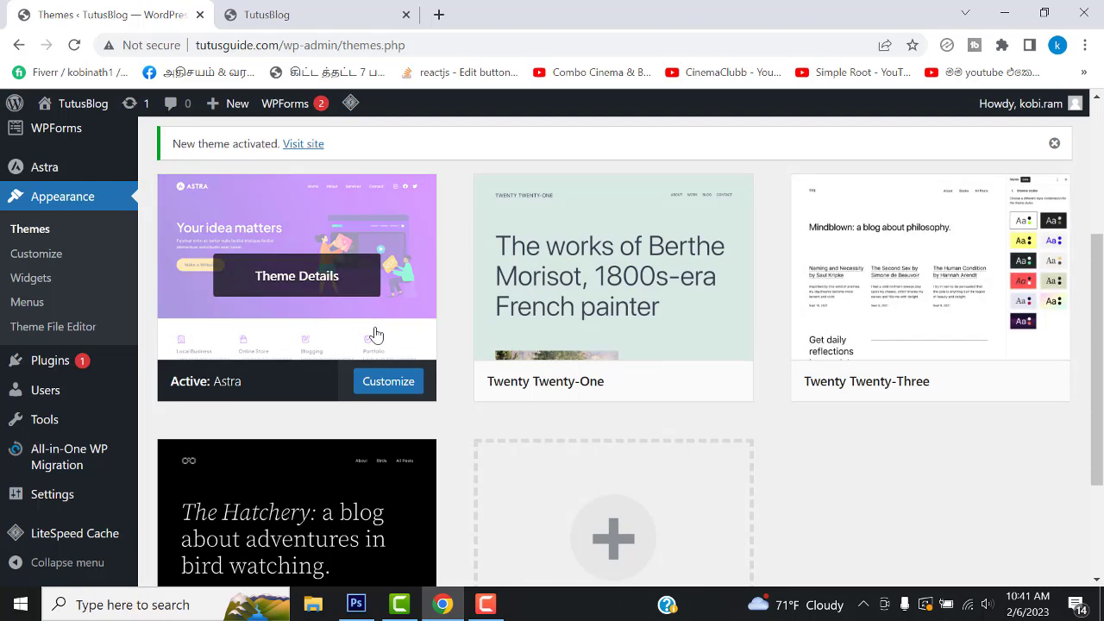
- Load the tutusguide.com homepage in a new tab and compare it with the TutusBlog page already open in the older tab
{"action": "left_click_drag", "start_coordinate": [278, 44], "coordinate": [167, 48]}
{"action": "key", "text": "ctrl+c"}
{"action": "left_click", "coordinate": [439, 14]}
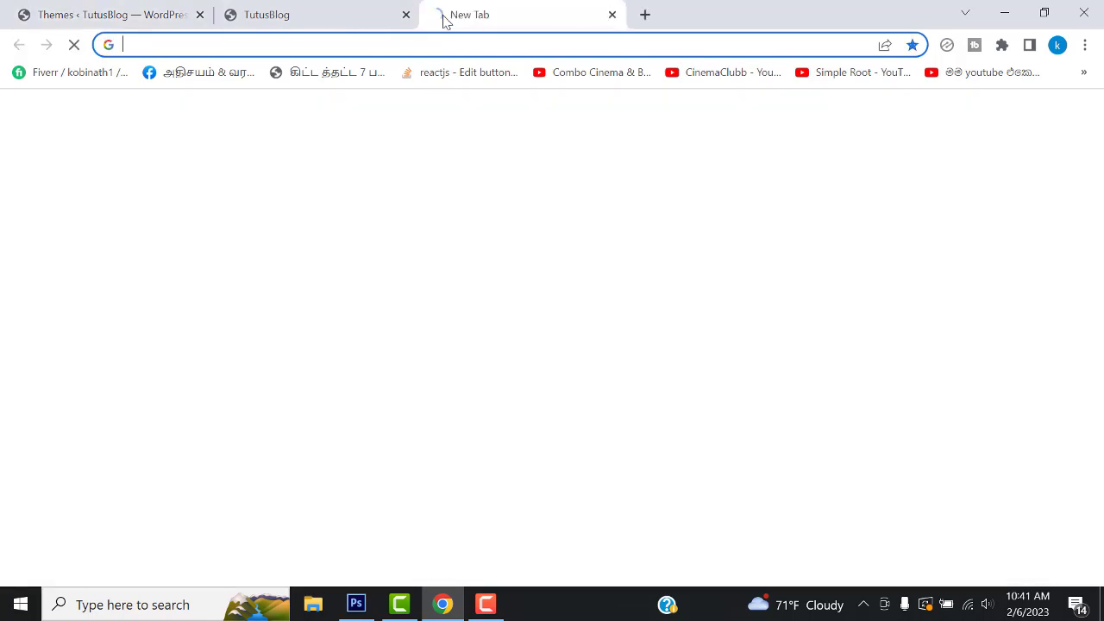
{"action": "key", "text": "ctrl+v"}
{"action": "key", "text": "Return"}
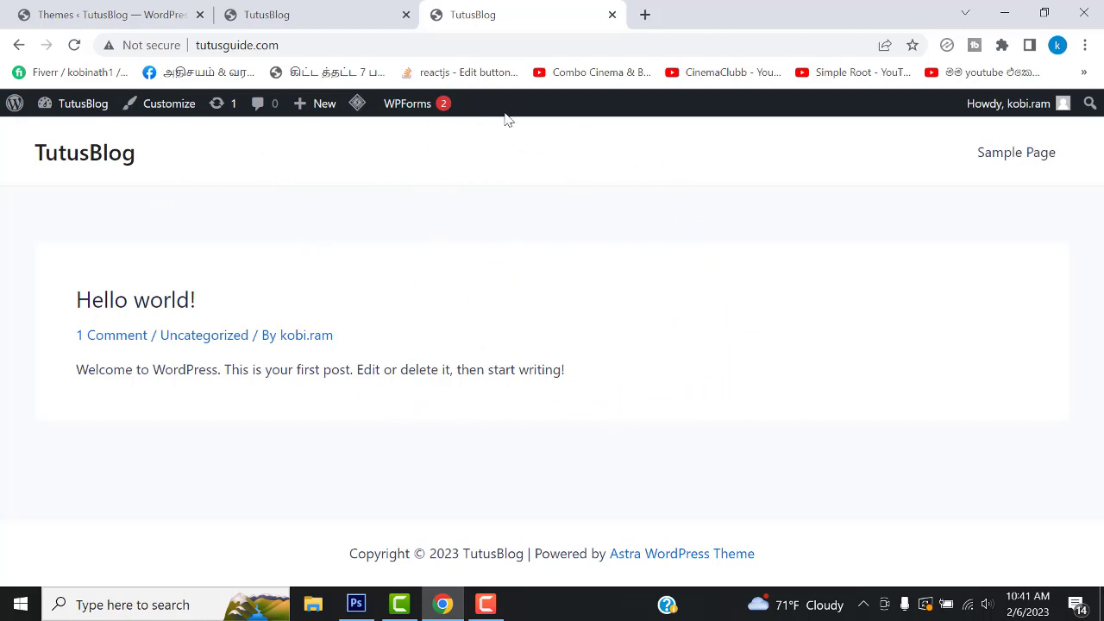
{"action": "left_click", "coordinate": [344, 7]}
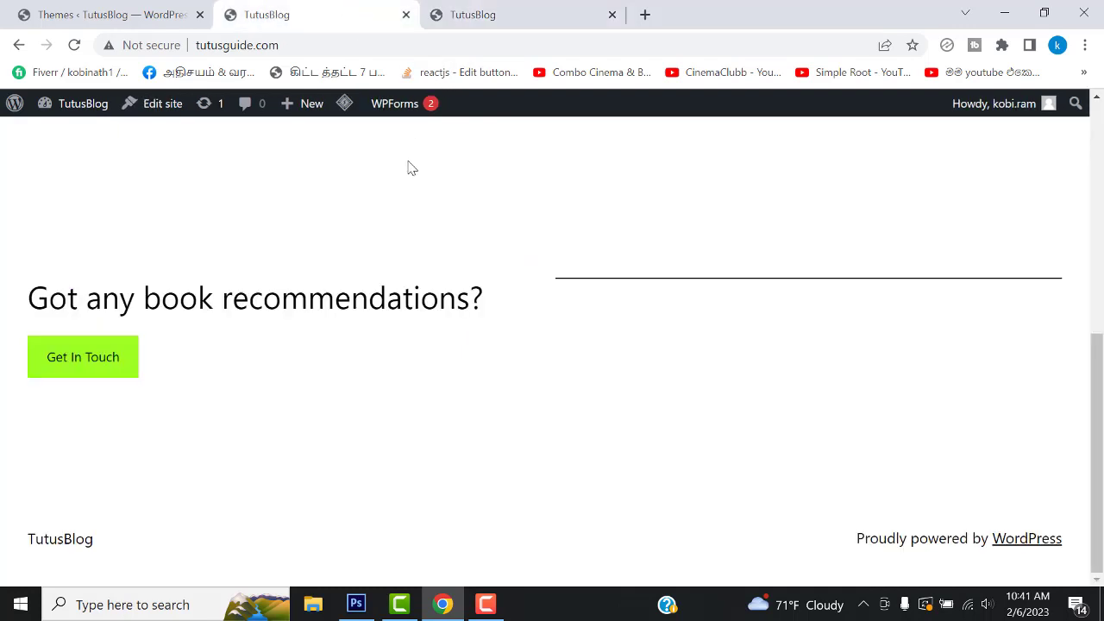
- Reload the older TutusBlog page and close its tab, and view the details of the active Astra theme
{"action": "left_click", "coordinate": [74, 46]}
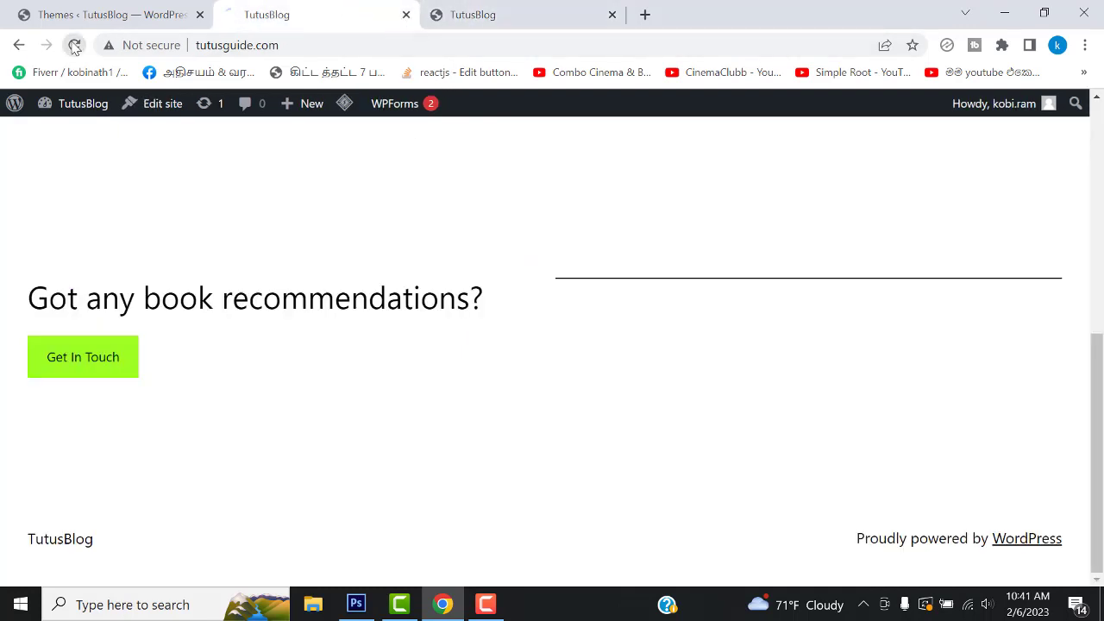
{"action": "left_click", "coordinate": [406, 15]}
{"action": "left_click", "coordinate": [130, 14]}
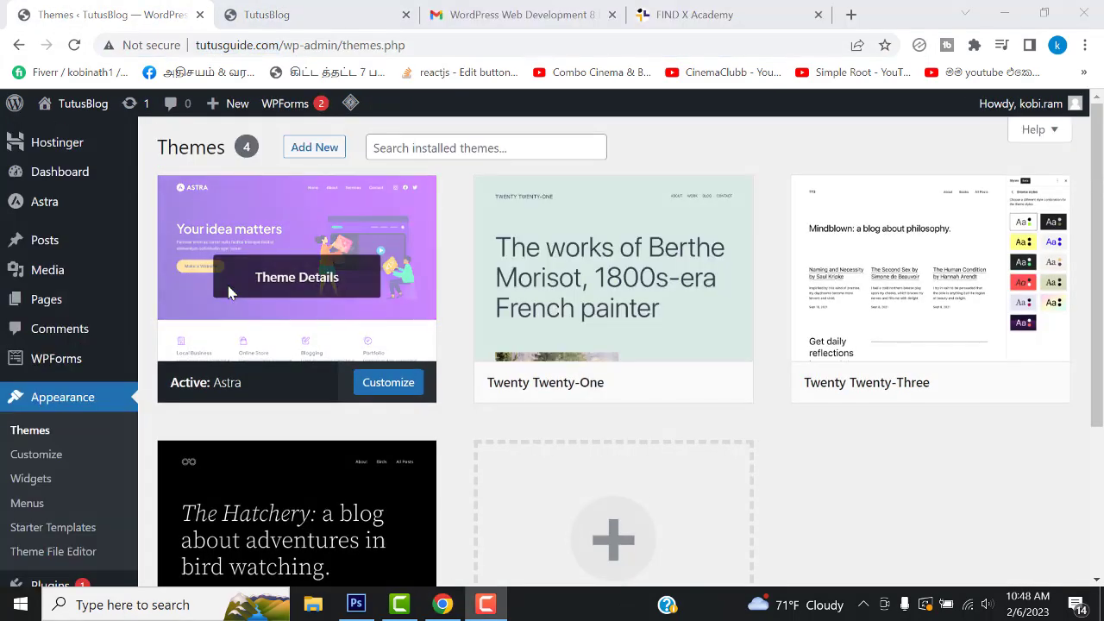
{"action": "left_click", "coordinate": [227, 290]}
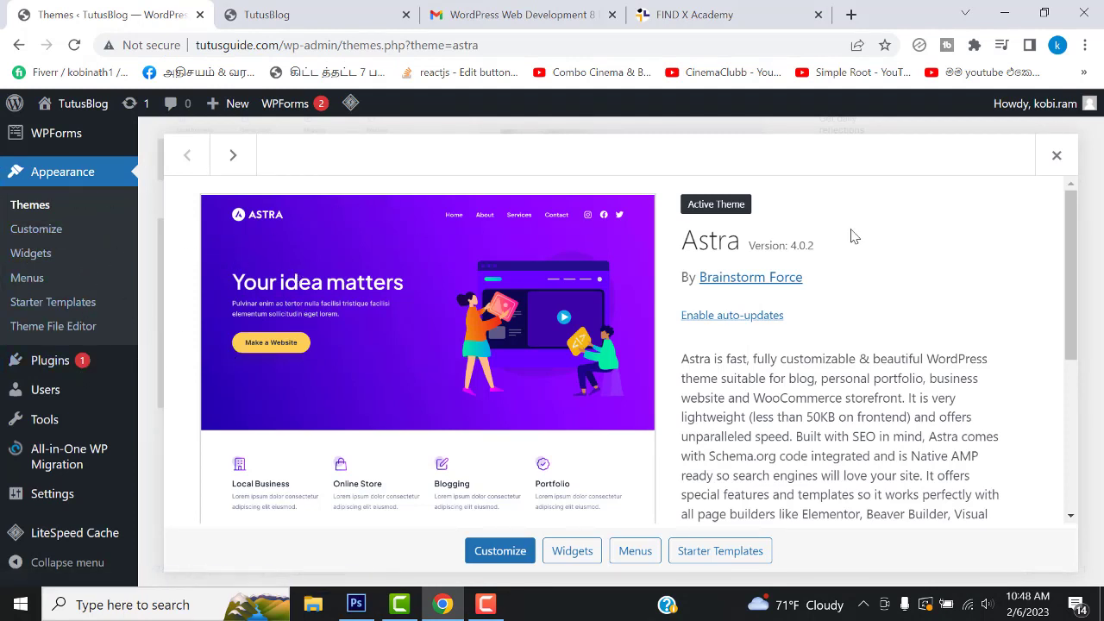
{"action": "left_click", "coordinate": [1056, 155]}
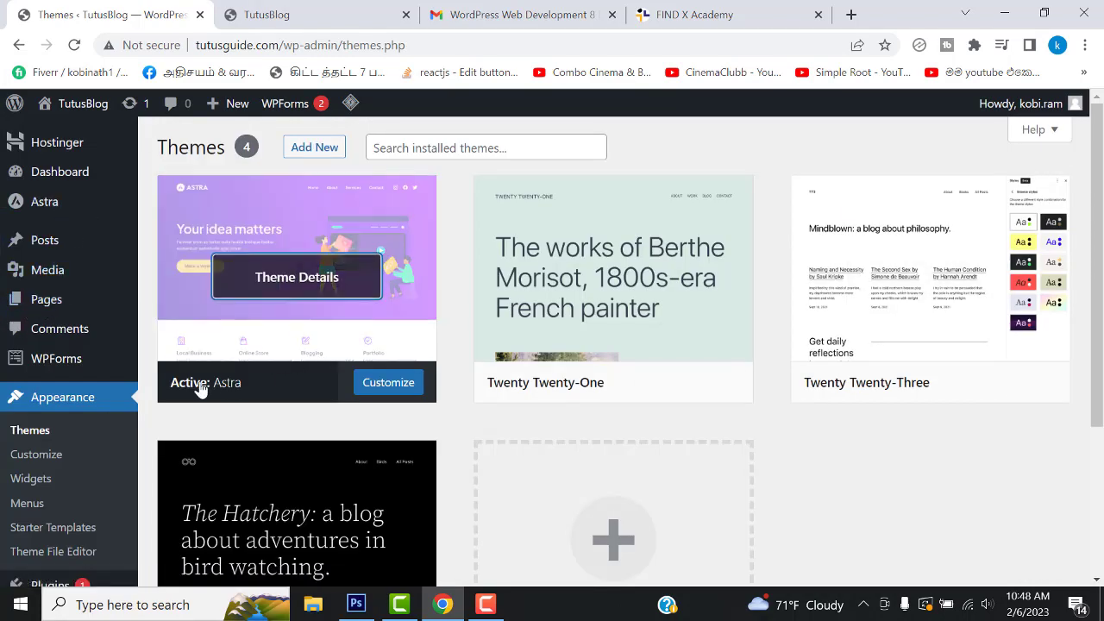
- Open Astra's Starter Templates from its Custom Layouts page, start building the website and choose Elementor as the page builder
{"action": "mouse_move", "coordinate": [43, 203]}
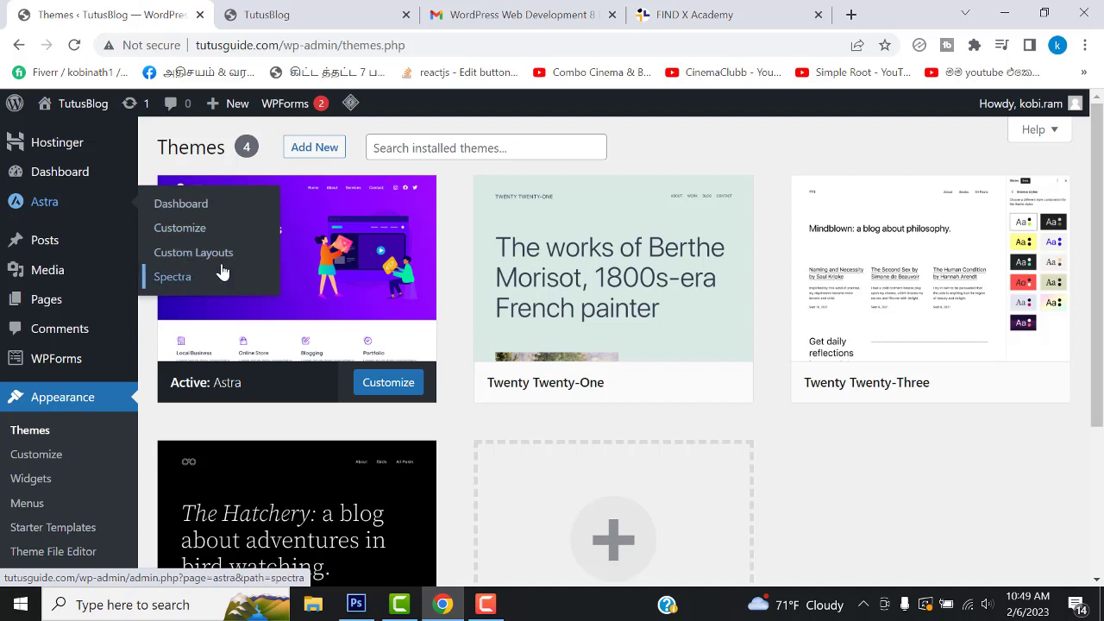
{"action": "left_click", "coordinate": [181, 252]}
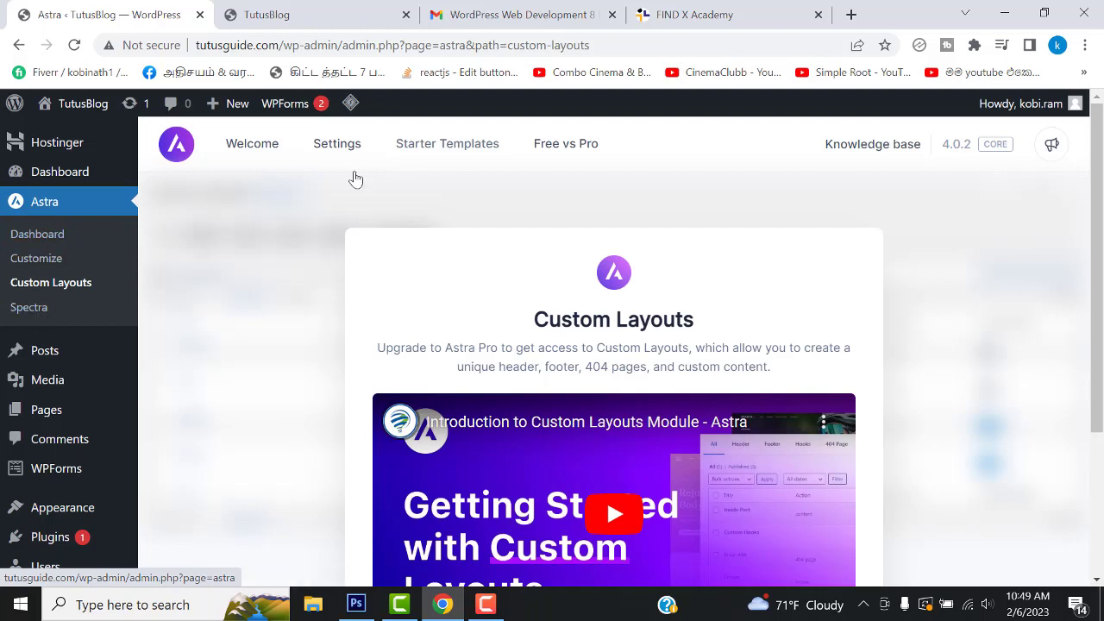
{"action": "left_click", "coordinate": [448, 153]}
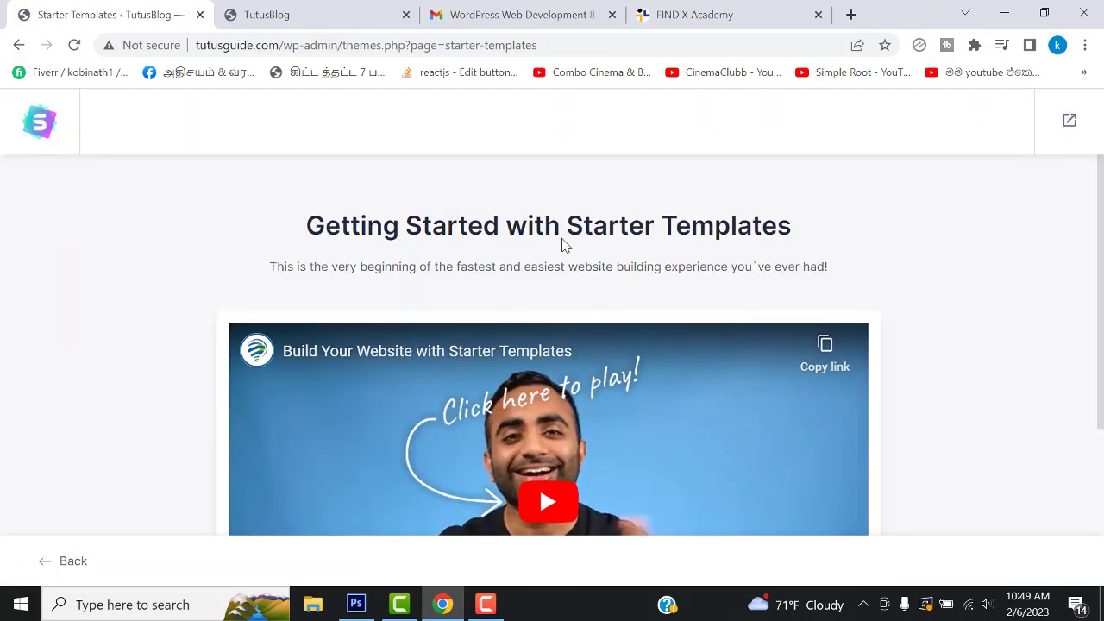
{"action": "scroll", "coordinate": [556, 248], "scroll_direction": "down", "scroll_amount": 3}
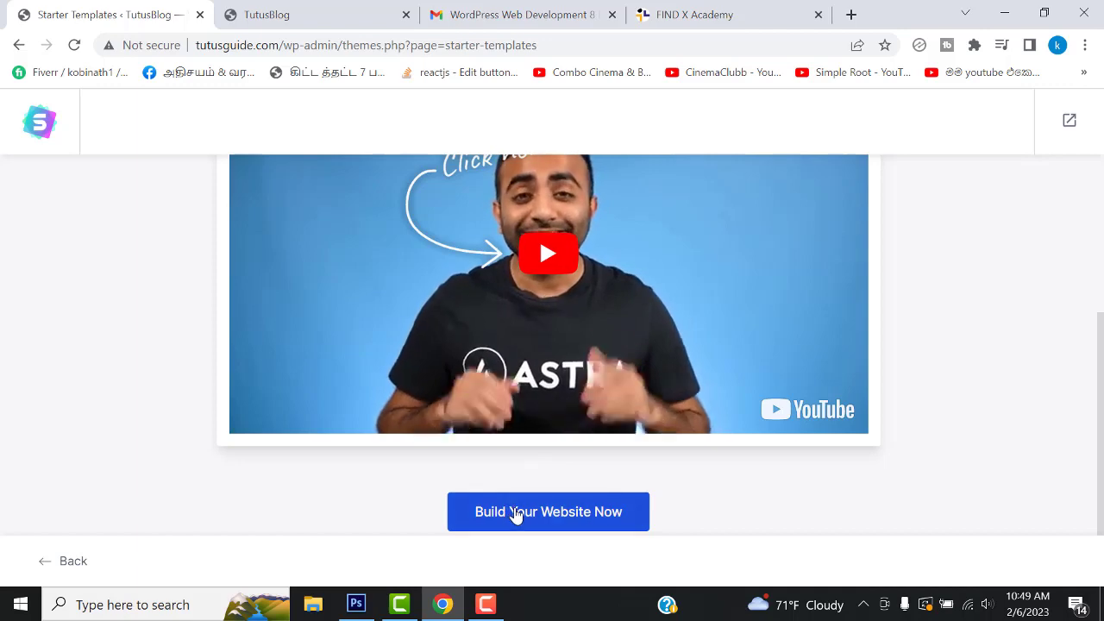
{"action": "left_click", "coordinate": [522, 518]}
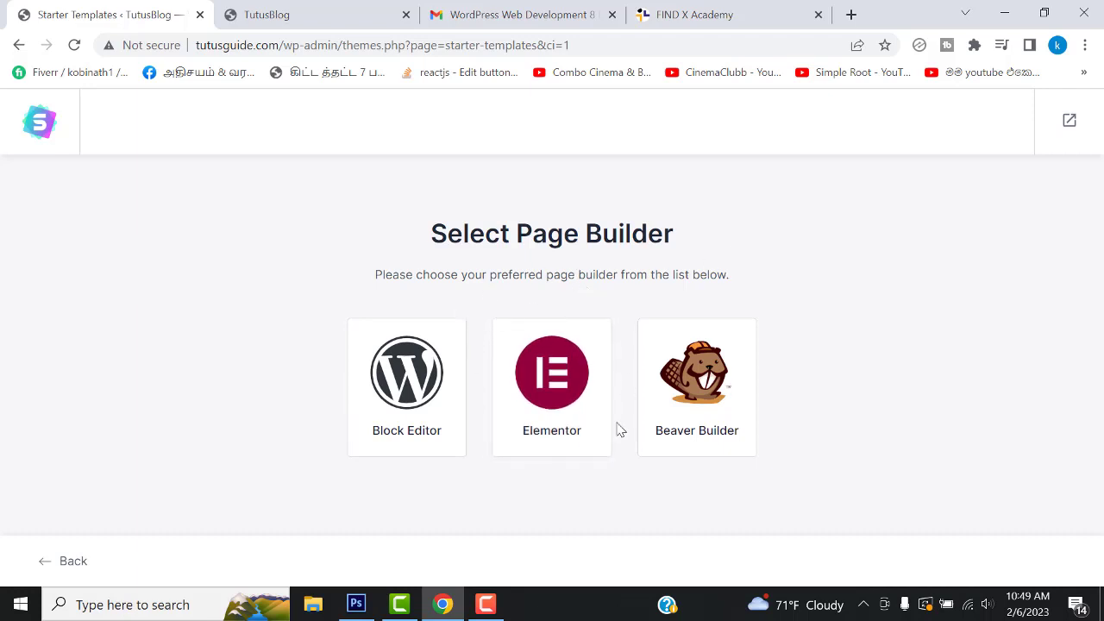
{"action": "left_click", "coordinate": [556, 382]}
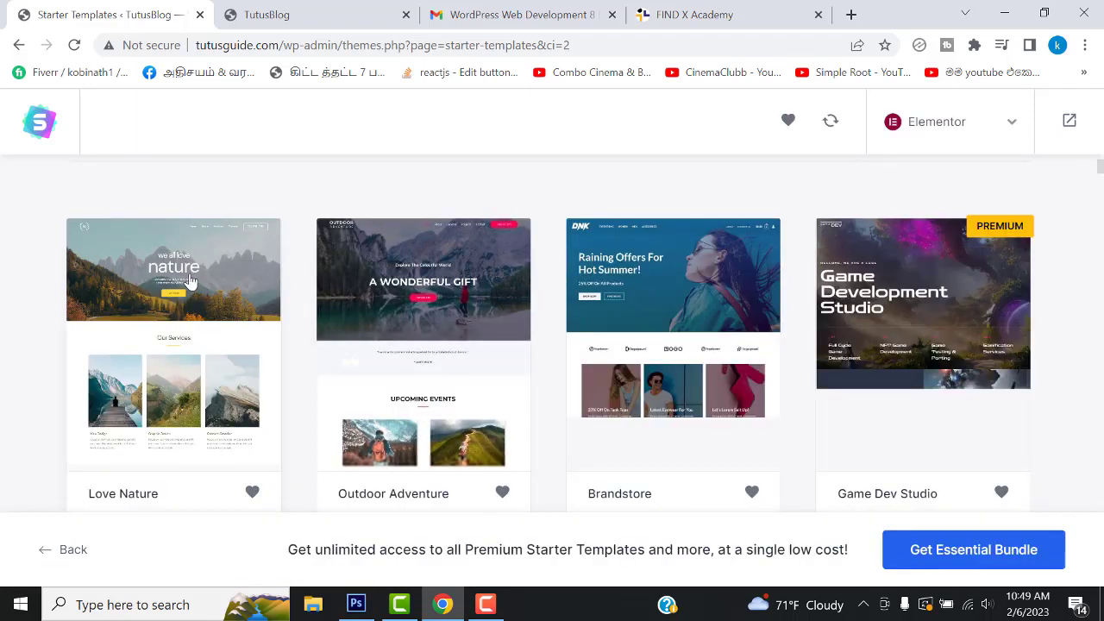
- Examine the Elementor starter templates from Love Nature down past Creative Blog, noting which are premium, and return to the start of the gallery
{"action": "scroll", "coordinate": [836, 293], "scroll_direction": "down", "scroll_amount": 6}
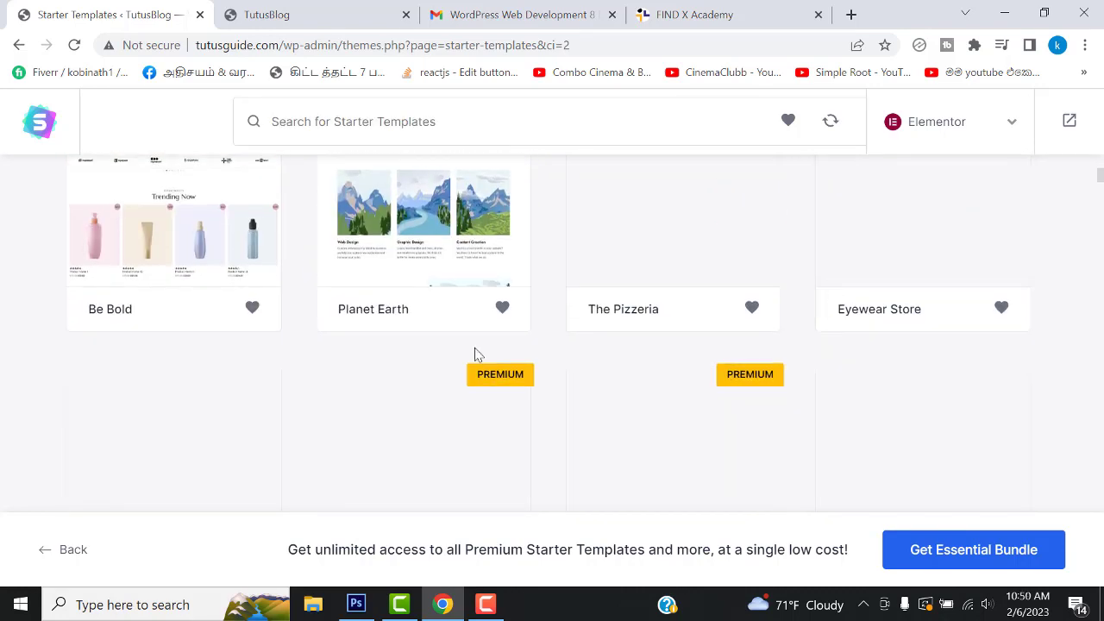
{"action": "scroll", "coordinate": [473, 349], "scroll_direction": "up", "scroll_amount": 5}
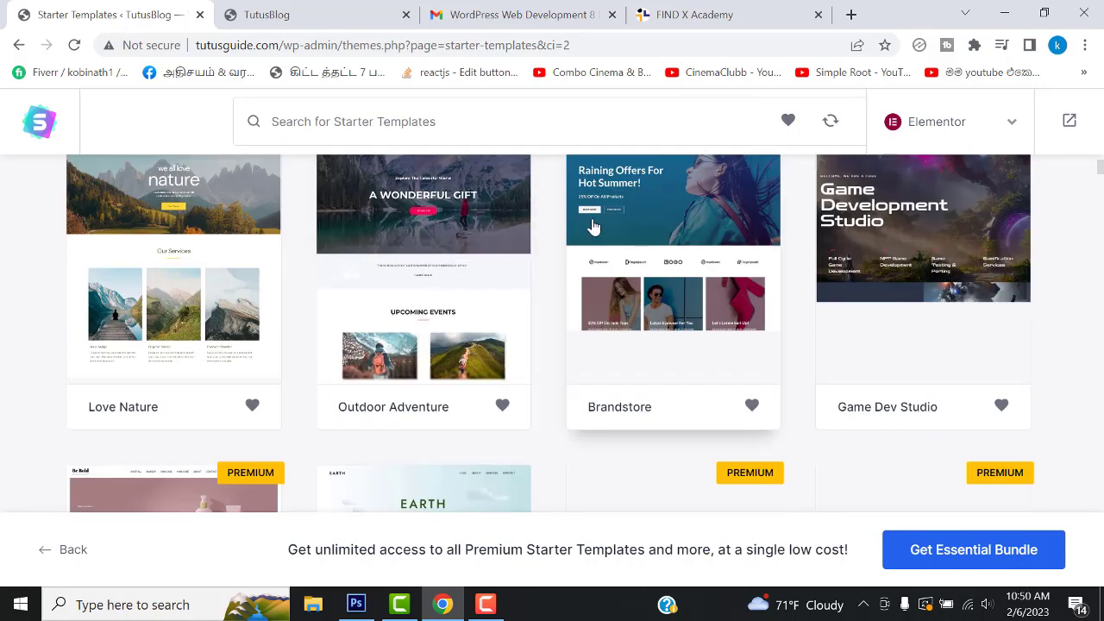
{"action": "scroll", "coordinate": [523, 315], "scroll_direction": "up", "scroll_amount": 3}
{"action": "scroll", "coordinate": [474, 317], "scroll_direction": "down", "scroll_amount": 3}
{"action": "scroll", "coordinate": [433, 319], "scroll_direction": "up", "scroll_amount": 3}
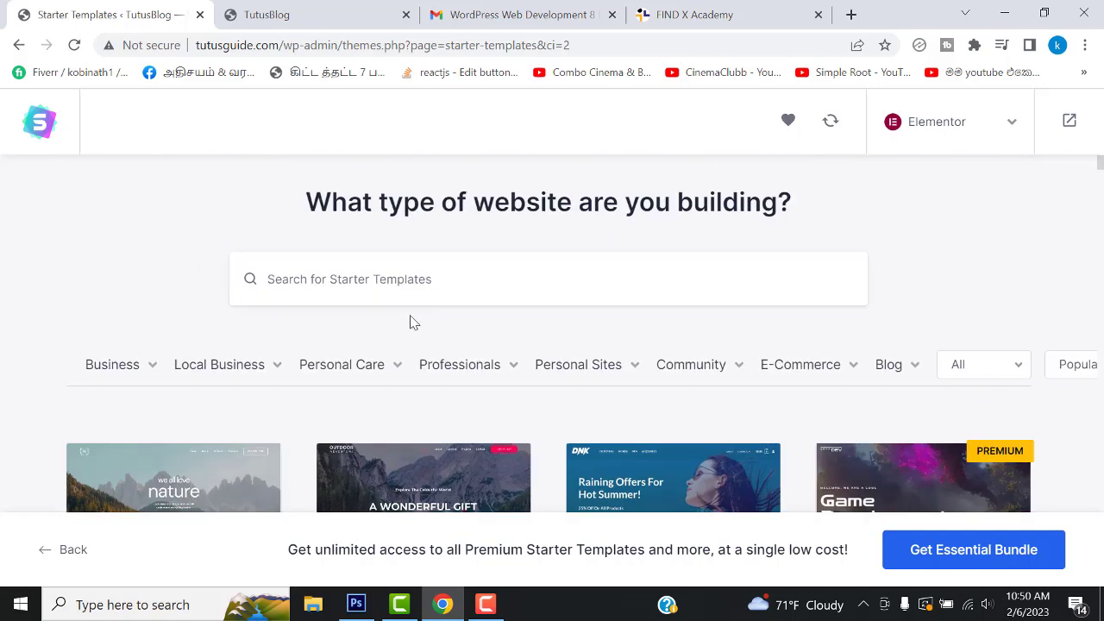
{"action": "mouse_move", "coordinate": [273, 283]}
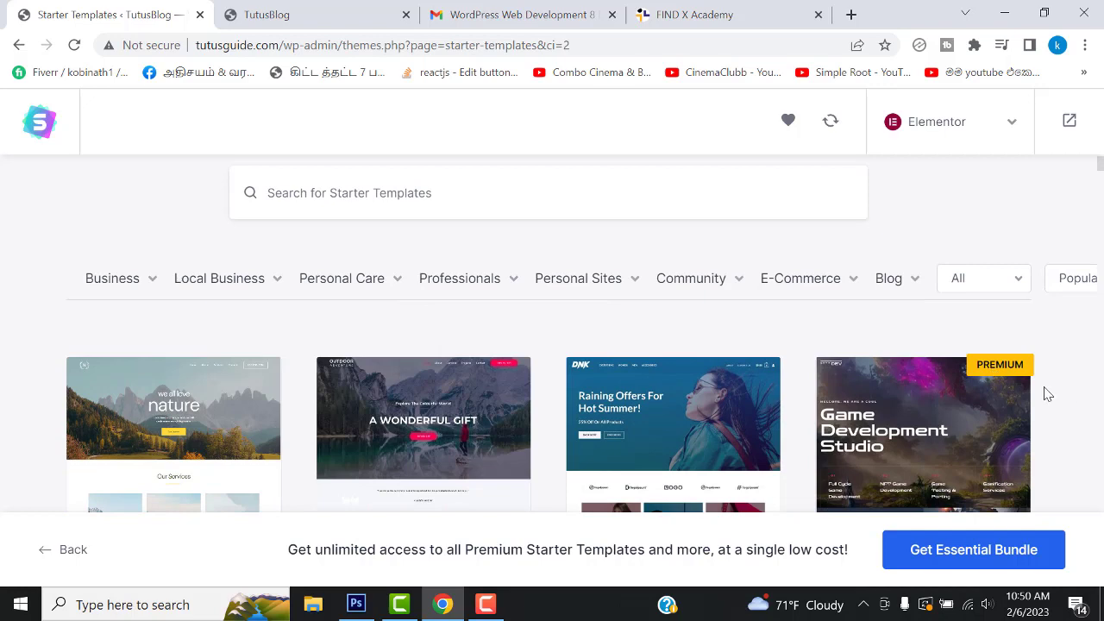
{"action": "scroll", "coordinate": [968, 340], "scroll_direction": "down", "scroll_amount": 2}
{"action": "scroll", "coordinate": [962, 336], "scroll_direction": "down", "scroll_amount": 3}
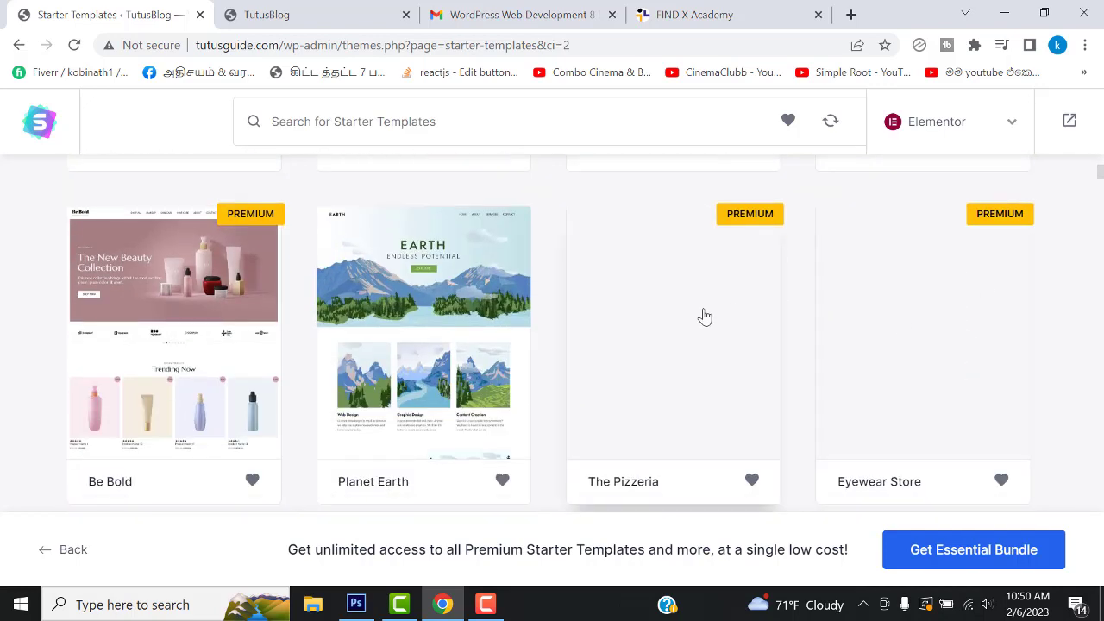
{"action": "scroll", "coordinate": [963, 340], "scroll_direction": "down", "scroll_amount": 4}
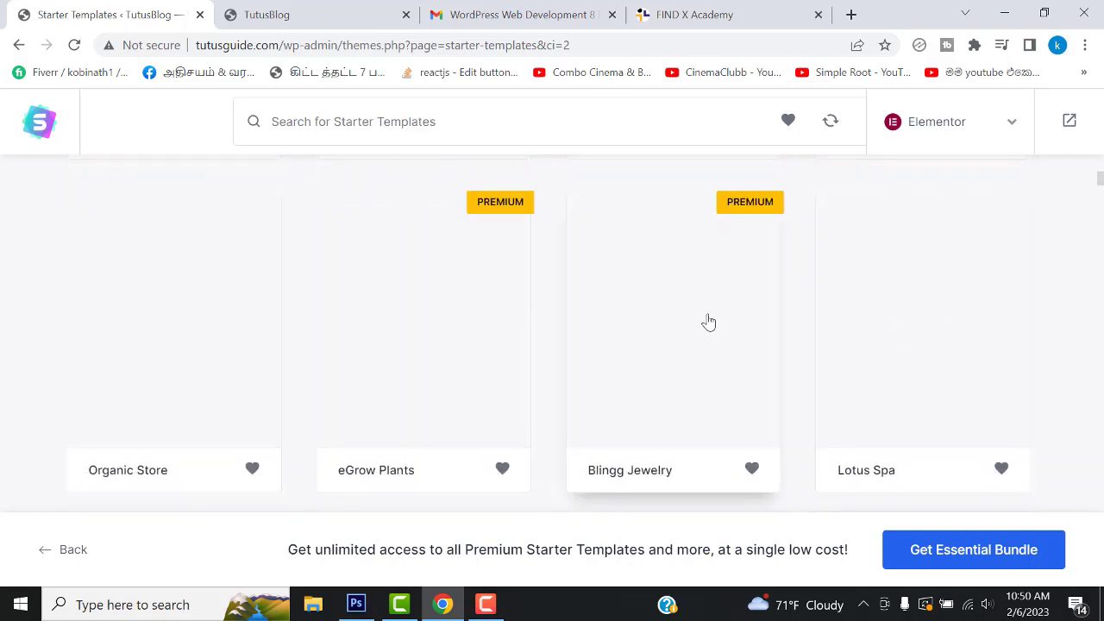
{"action": "scroll", "coordinate": [225, 354], "scroll_direction": "down", "scroll_amount": 5}
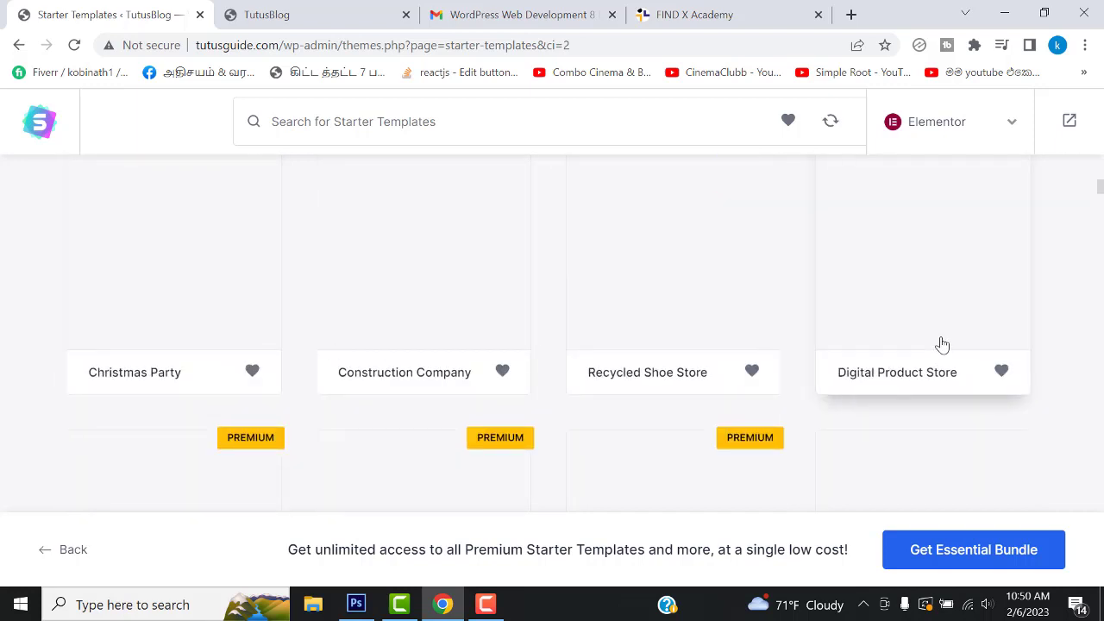
{"action": "scroll", "coordinate": [942, 345], "scroll_direction": "down", "scroll_amount": 4}
{"action": "scroll", "coordinate": [182, 345], "scroll_direction": "down", "scroll_amount": 3}
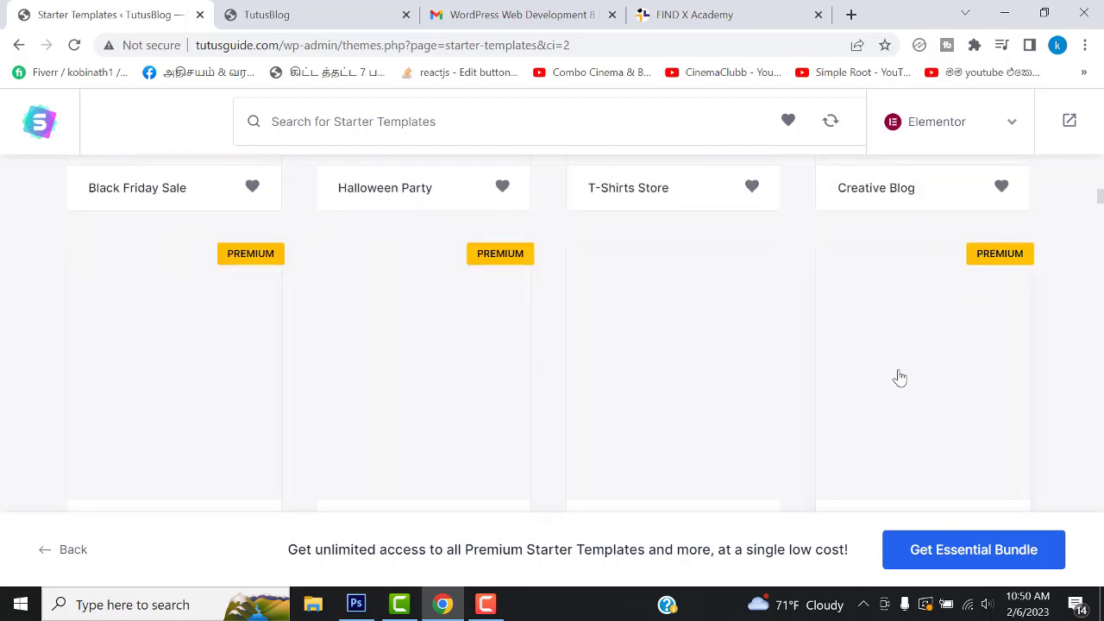
{"action": "scroll", "coordinate": [897, 378], "scroll_direction": "down", "scroll_amount": 6}
{"action": "scroll", "coordinate": [892, 376], "scroll_direction": "up", "scroll_amount": 14}
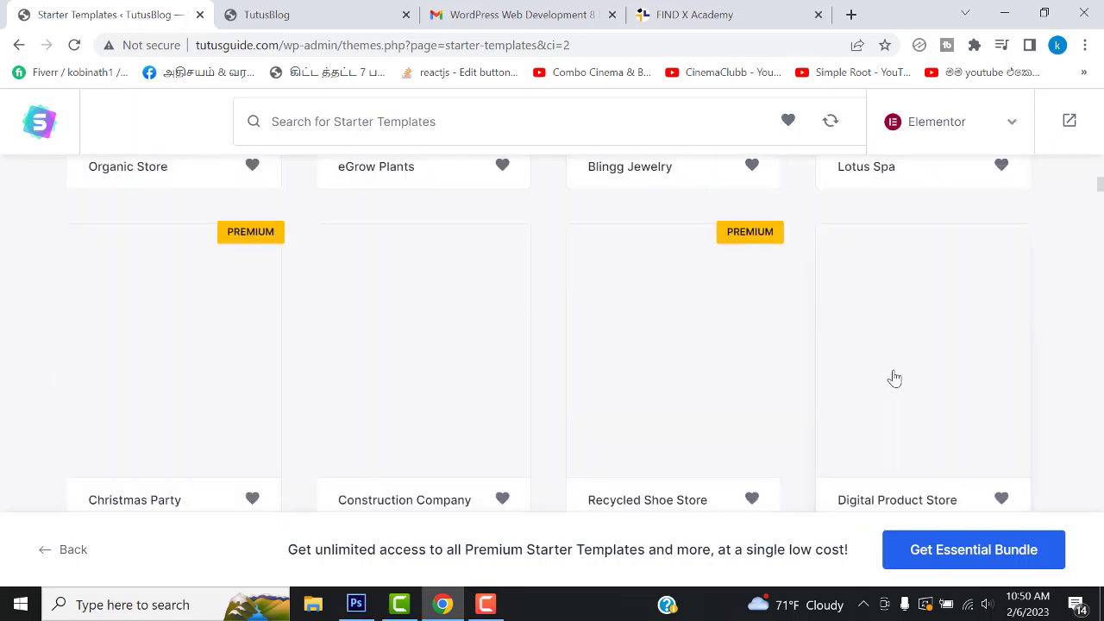
{"action": "scroll", "coordinate": [894, 377], "scroll_direction": "up", "scroll_amount": 5}
{"action": "scroll", "coordinate": [891, 374], "scroll_direction": "up", "scroll_amount": 2}
{"action": "scroll", "coordinate": [745, 348], "scroll_direction": "down", "scroll_amount": 1}
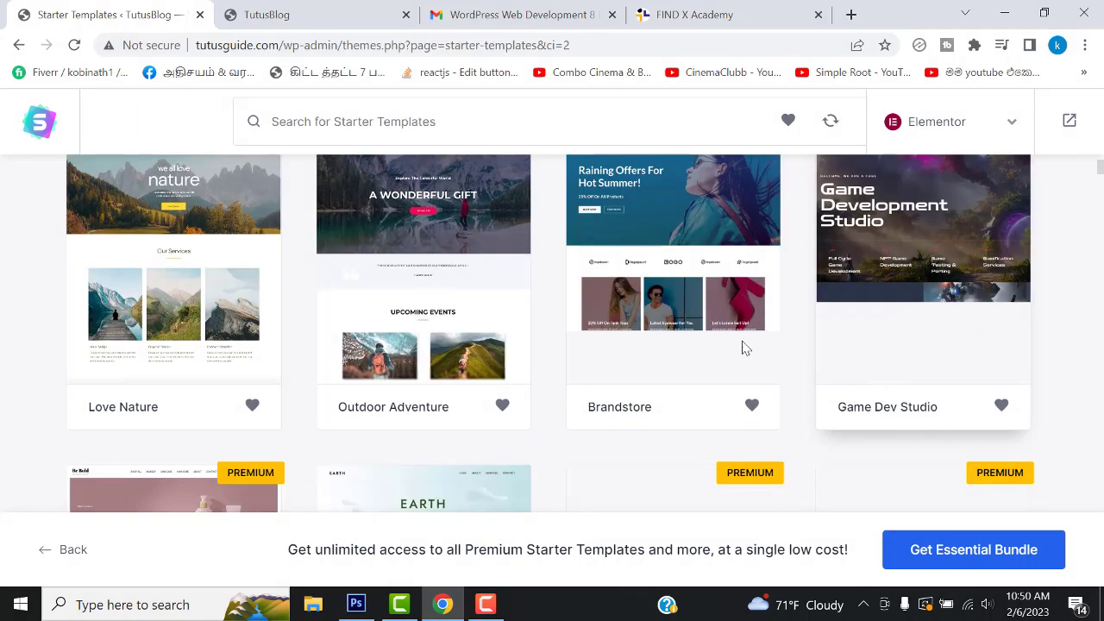
{"action": "scroll", "coordinate": [421, 296], "scroll_direction": "up", "scroll_amount": 4}
{"action": "scroll", "coordinate": [428, 298], "scroll_direction": "down", "scroll_amount": 3}
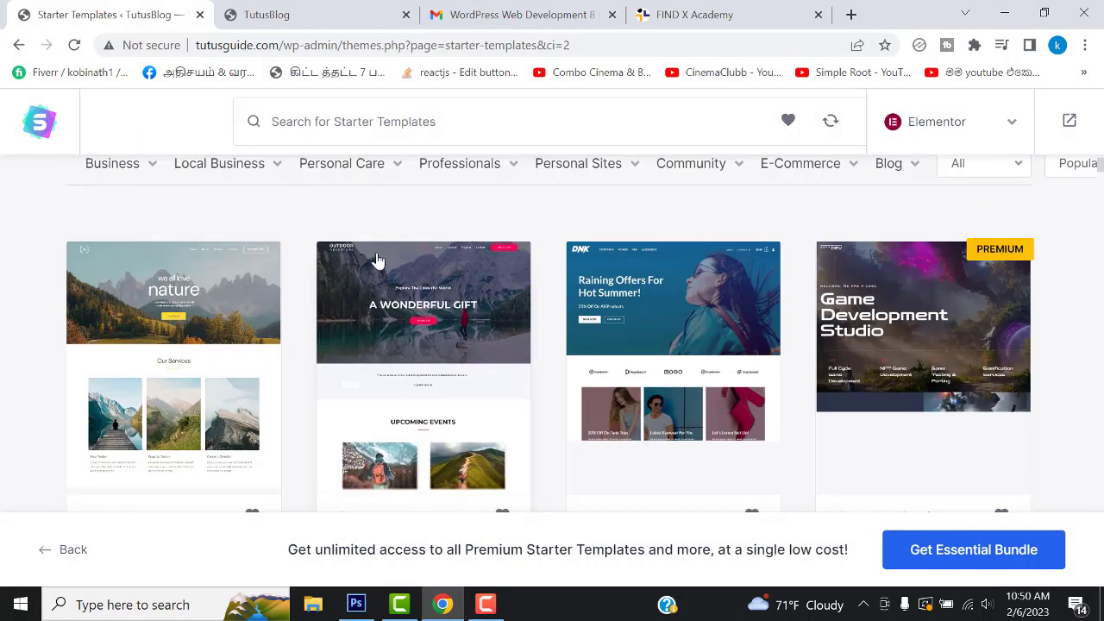
- Look through the subcategories under Personal Care, Professionals, Personal Sites and E-Commerce in the starter template gallery
{"action": "mouse_move", "coordinate": [395, 169]}
{"action": "scroll", "coordinate": [436, 285], "scroll_direction": "up", "scroll_amount": 2}
{"action": "mouse_move", "coordinate": [389, 308]}
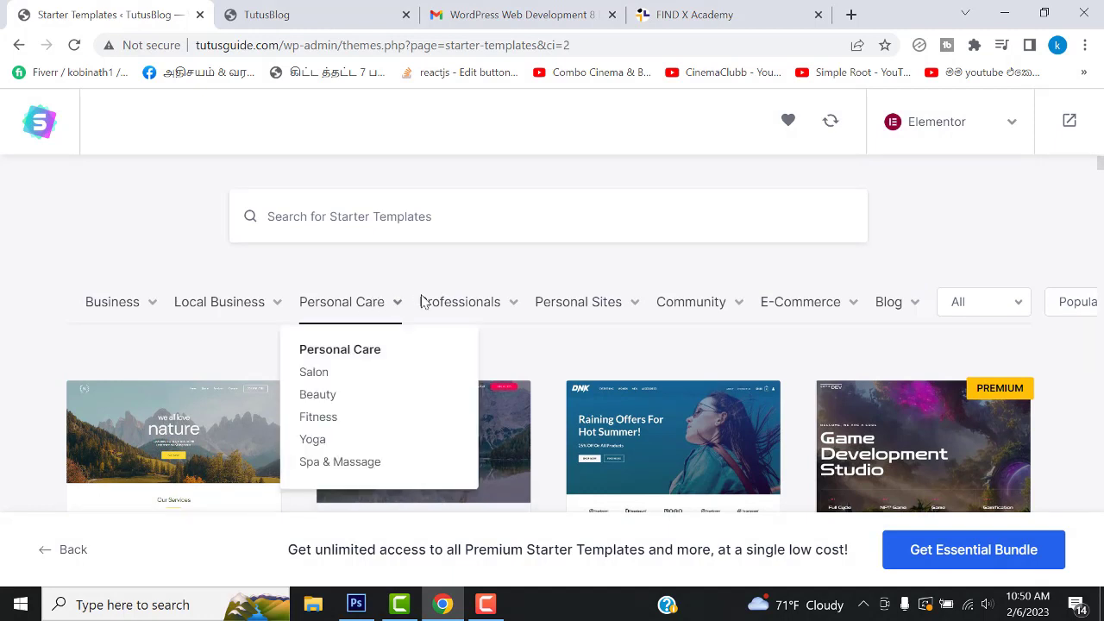
{"action": "mouse_move", "coordinate": [461, 302]}
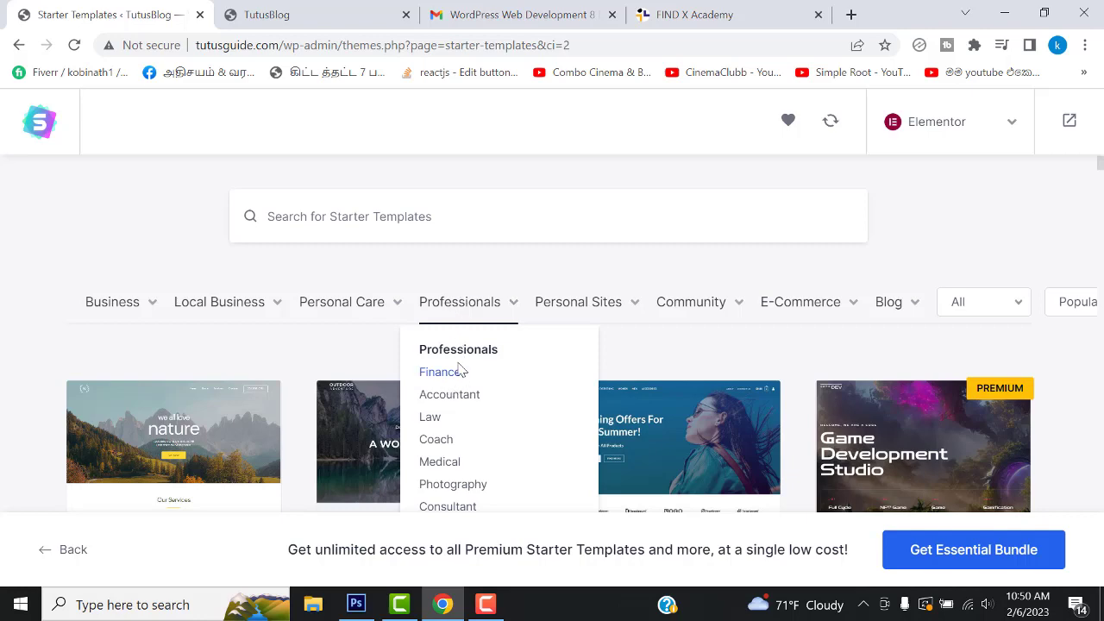
{"action": "scroll", "coordinate": [458, 370], "scroll_direction": "down", "scroll_amount": 2}
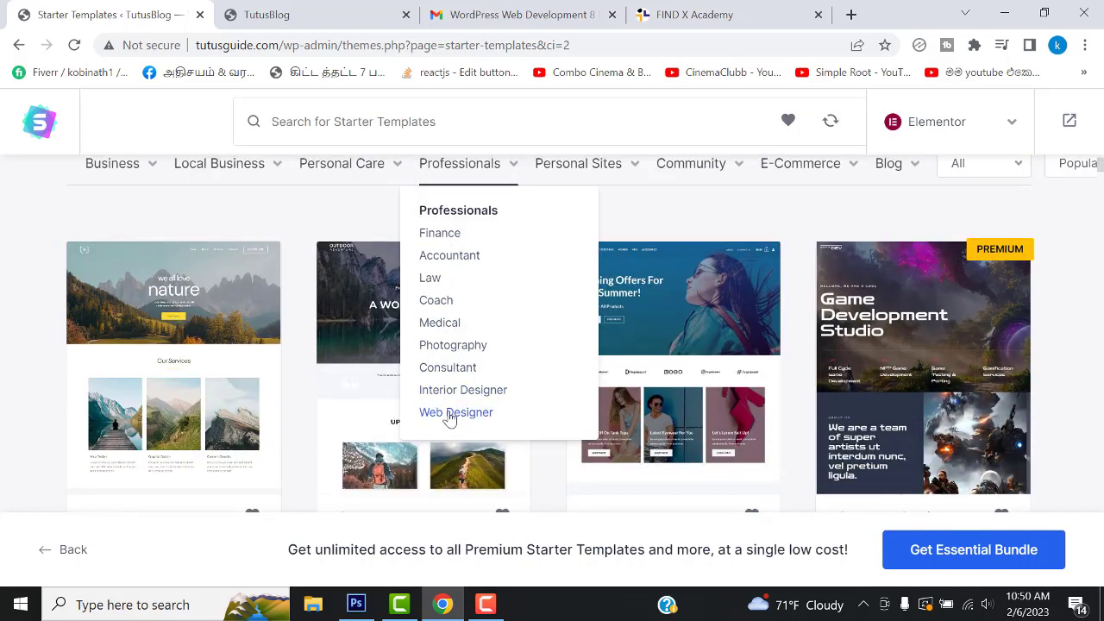
{"action": "scroll", "coordinate": [486, 412], "scroll_direction": "up", "scroll_amount": 2}
{"action": "mouse_move", "coordinate": [605, 316]}
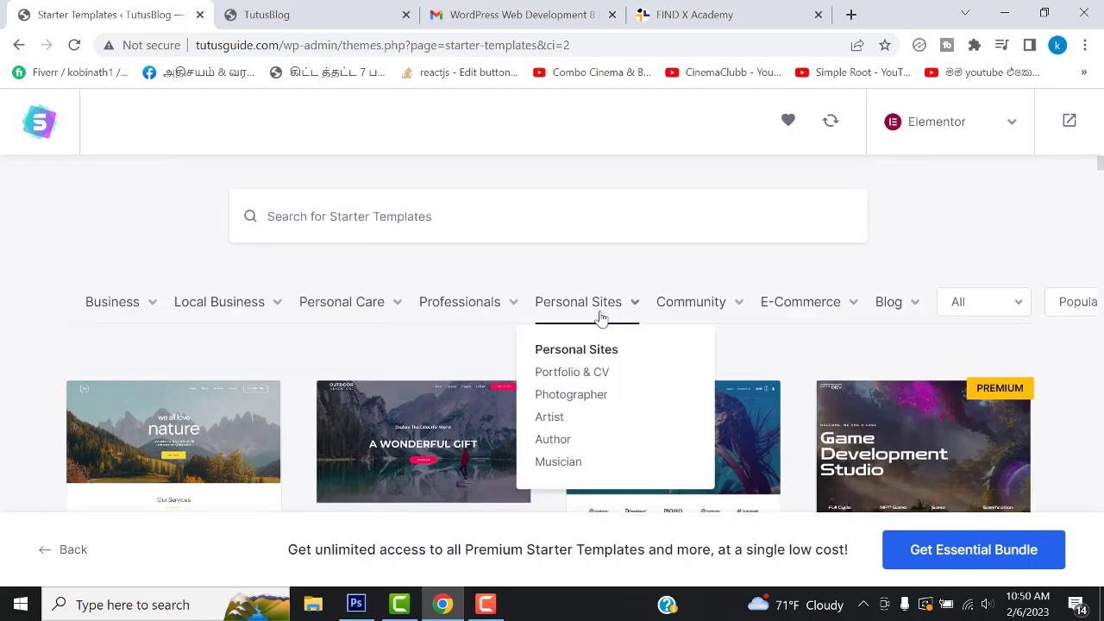
{"action": "mouse_move", "coordinate": [800, 304]}
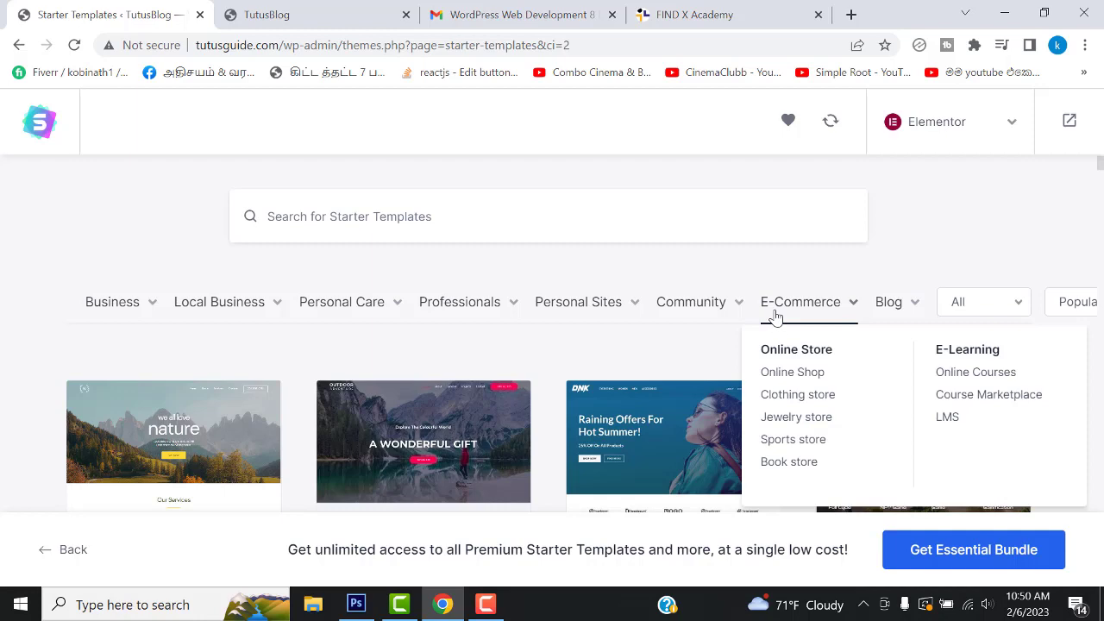
- Filter the starter templates by the Restaurant subcategory of Business
{"action": "mouse_move", "coordinate": [131, 311]}
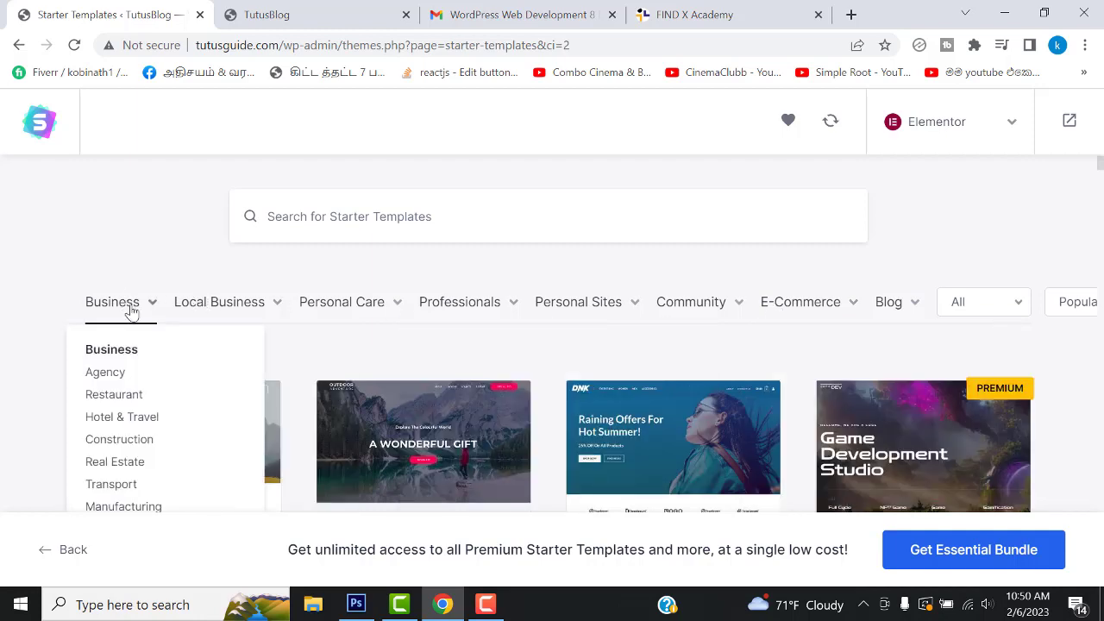
{"action": "scroll", "coordinate": [131, 311], "scroll_direction": "down", "scroll_amount": 2}
{"action": "left_click", "coordinate": [113, 255]}
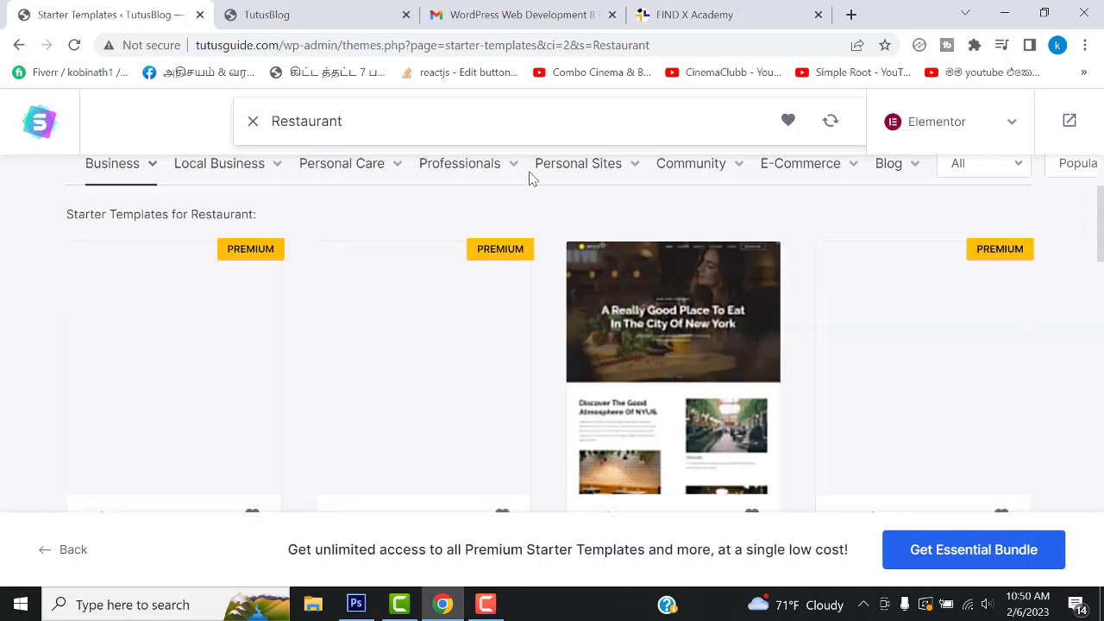
- Examine the restaurant starter templates and compare the free ones, such as Deli Restaurant and BBQ Restaurant, with the premium ones
{"action": "scroll", "coordinate": [945, 312], "scroll_direction": "down", "scroll_amount": 4}
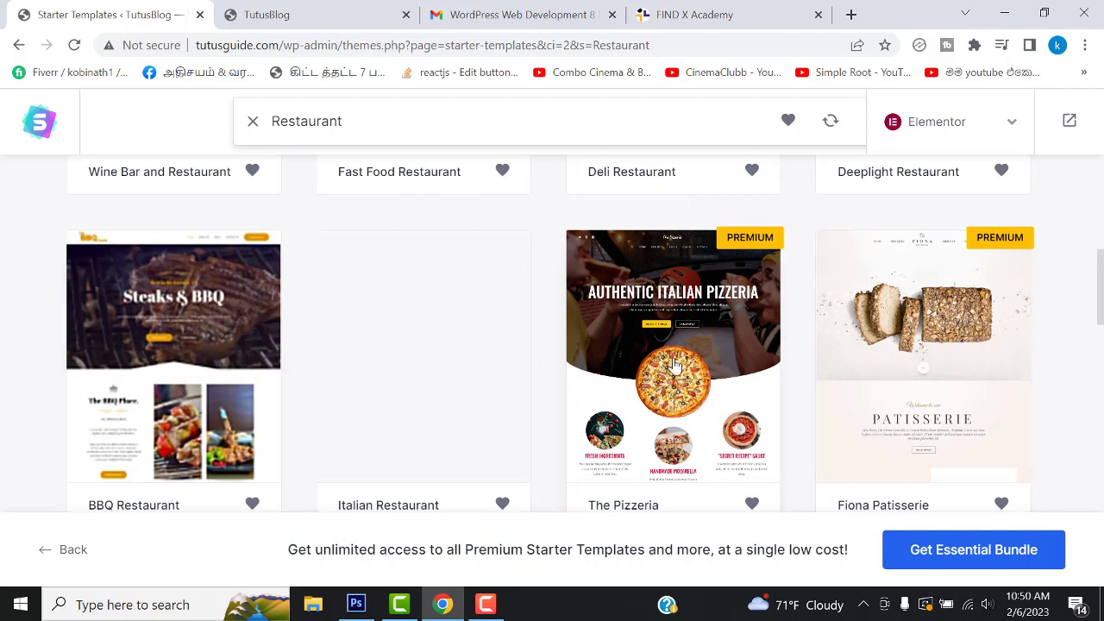
{"action": "scroll", "coordinate": [948, 382], "scroll_direction": "down", "scroll_amount": 4}
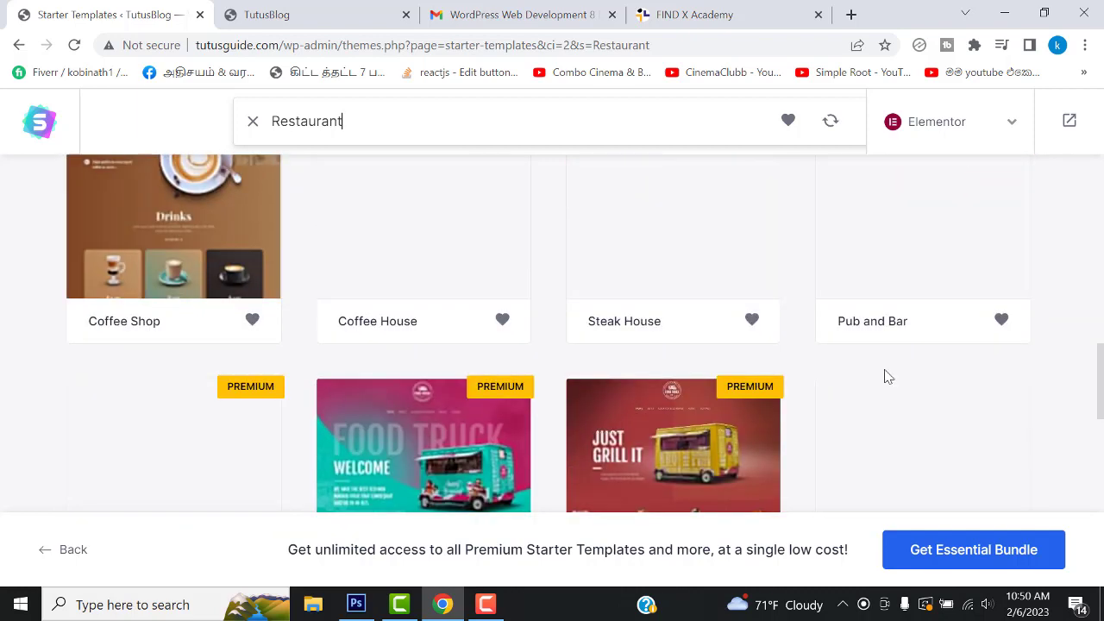
{"action": "scroll", "coordinate": [888, 377], "scroll_direction": "up", "scroll_amount": 7}
{"action": "scroll", "coordinate": [894, 378], "scroll_direction": "up", "scroll_amount": 5}
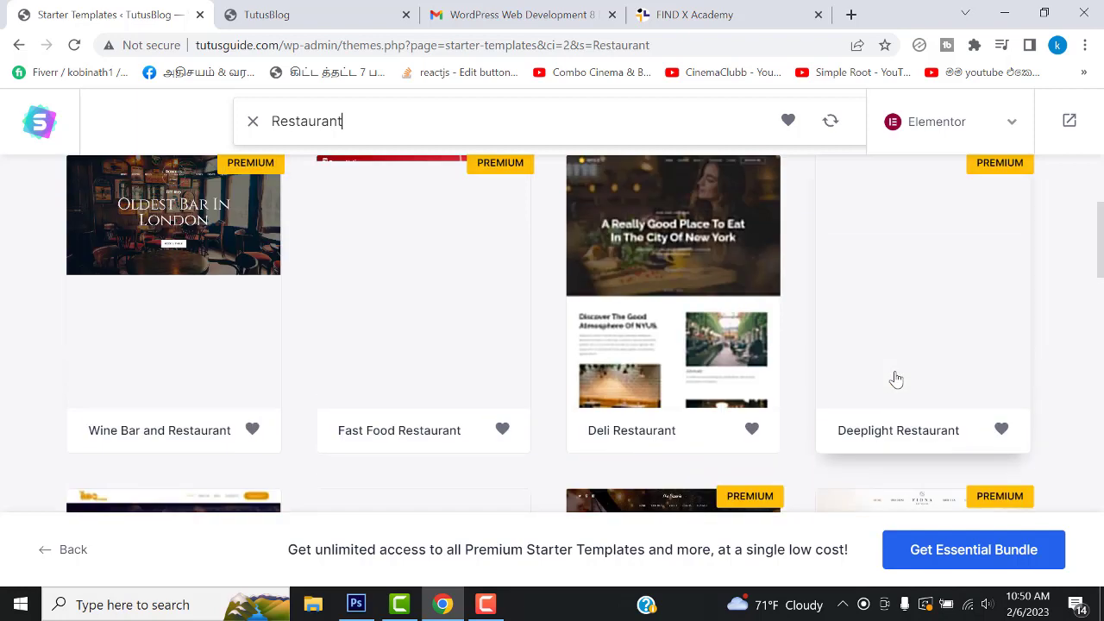
{"action": "scroll", "coordinate": [894, 377], "scroll_direction": "down", "scroll_amount": 3}
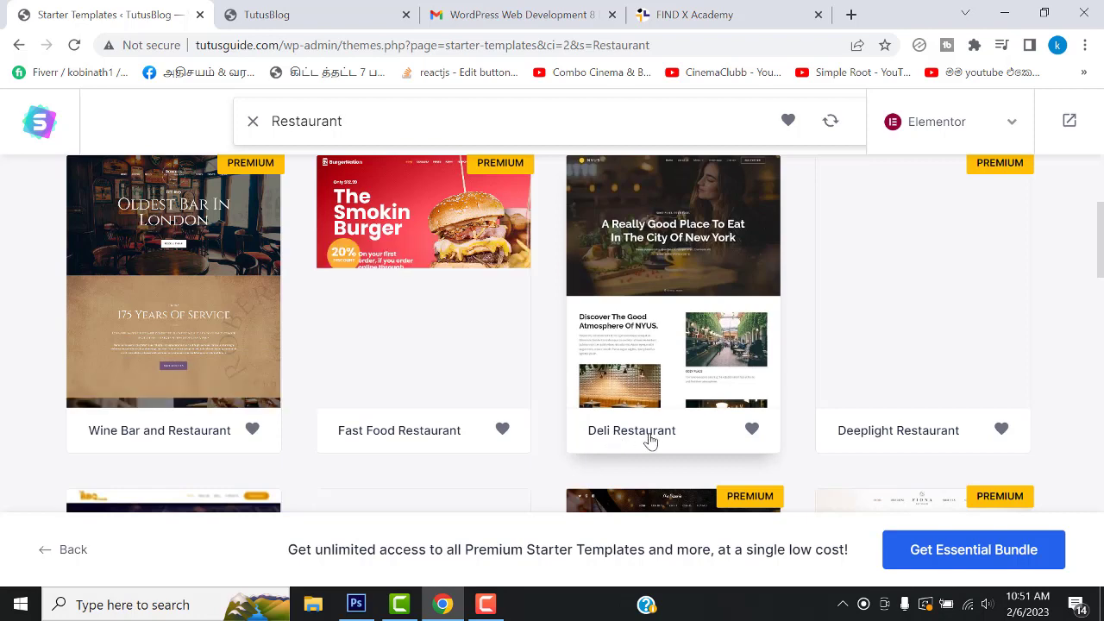
{"action": "scroll", "coordinate": [650, 362], "scroll_direction": "up", "scroll_amount": 3}
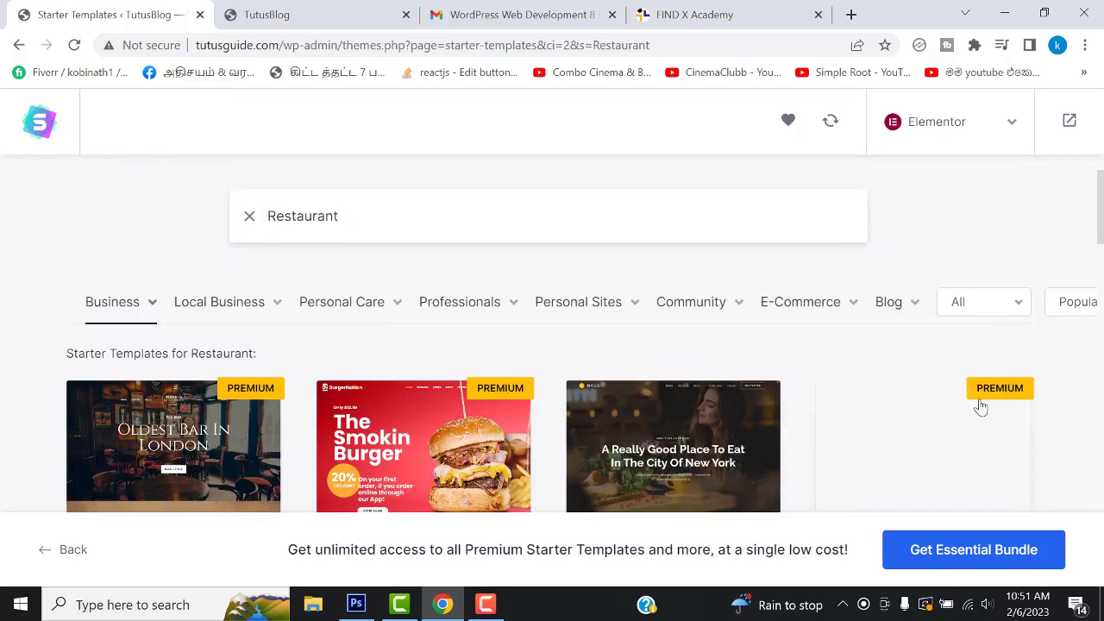
{"action": "scroll", "coordinate": [977, 407], "scroll_direction": "down", "scroll_amount": 5}
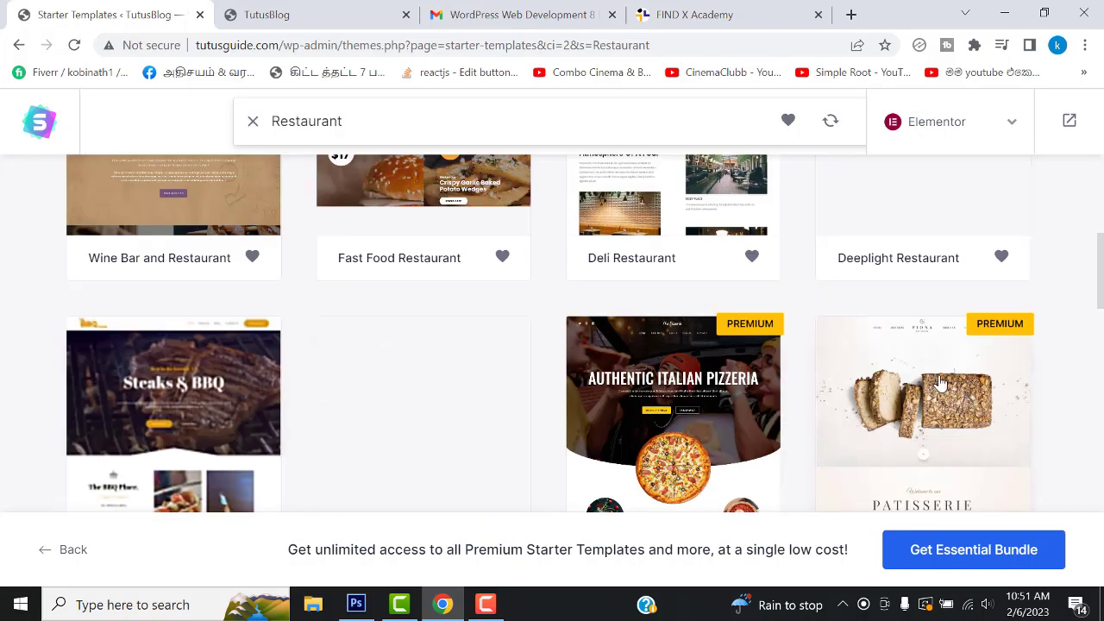
{"action": "scroll", "coordinate": [940, 388], "scroll_direction": "down", "scroll_amount": 2}
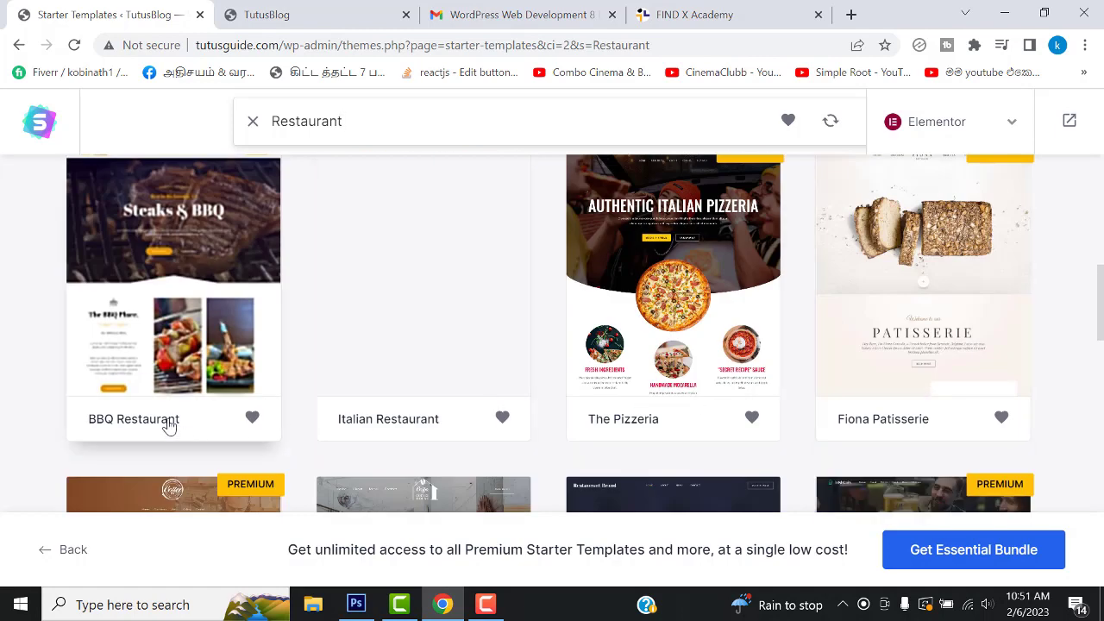
- Look through the remaining restaurant templates, including Coffee House and Steak House, and return to the Deli Restaurant template
{"action": "scroll", "coordinate": [173, 362], "scroll_direction": "up", "scroll_amount": 1}
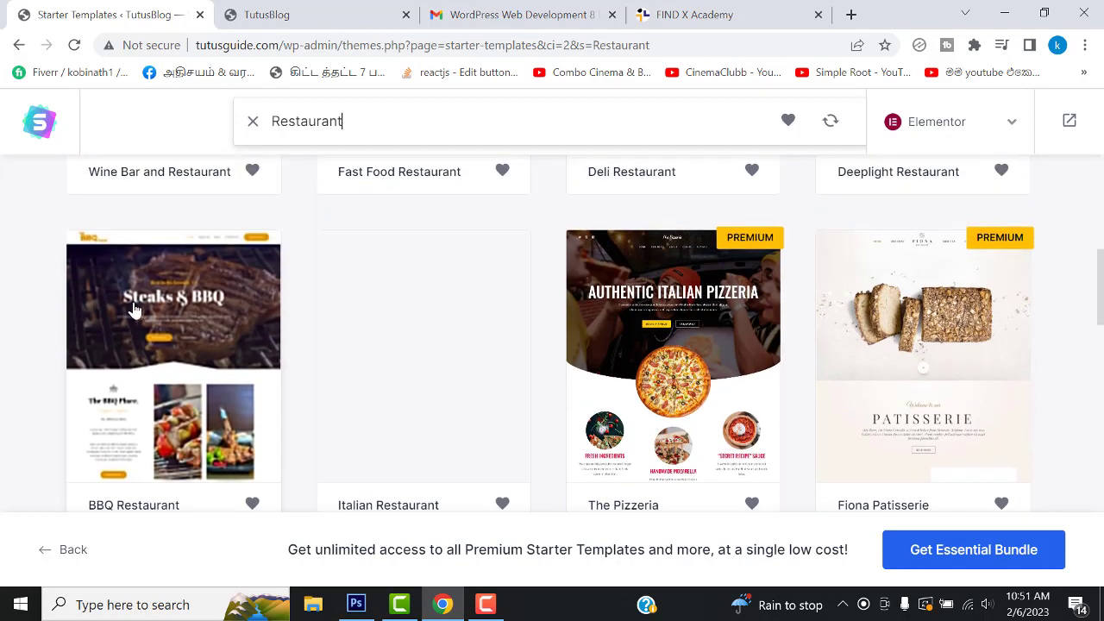
{"action": "scroll", "coordinate": [198, 347], "scroll_direction": "down", "scroll_amount": 2}
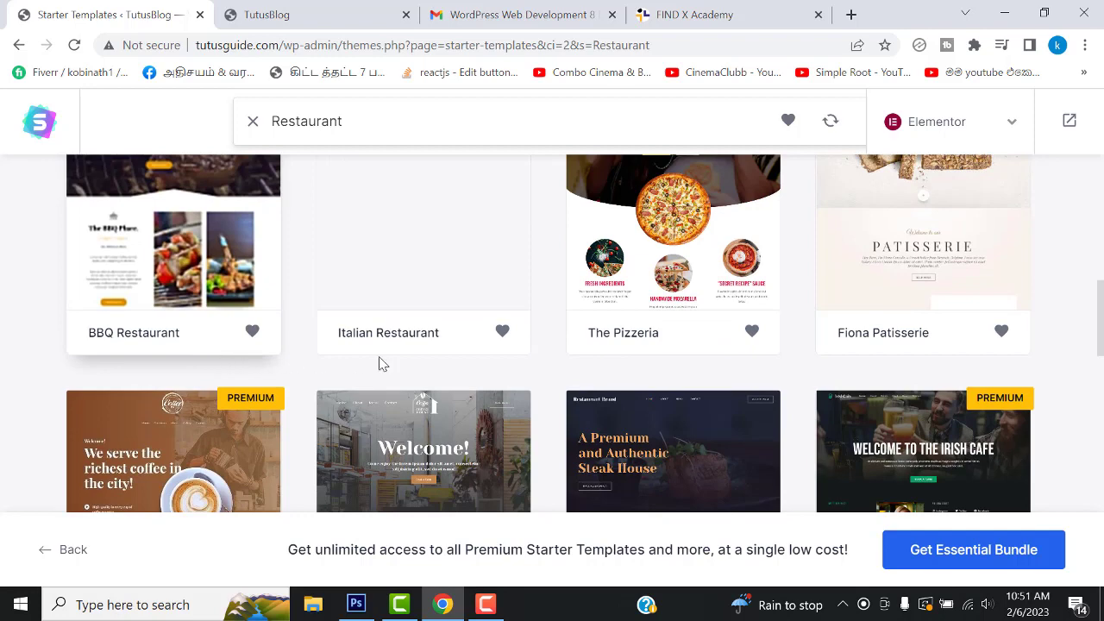
{"action": "scroll", "coordinate": [392, 347], "scroll_direction": "down", "scroll_amount": 2}
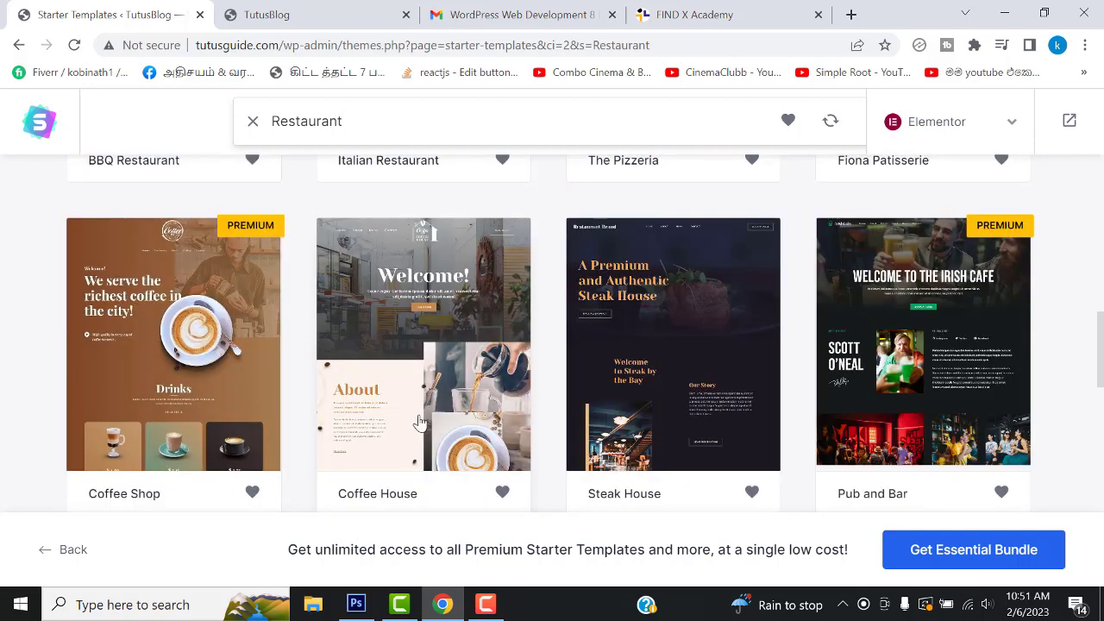
{"action": "scroll", "coordinate": [397, 426], "scroll_direction": "down", "scroll_amount": 1}
{"action": "scroll", "coordinate": [401, 422], "scroll_direction": "up", "scroll_amount": 1}
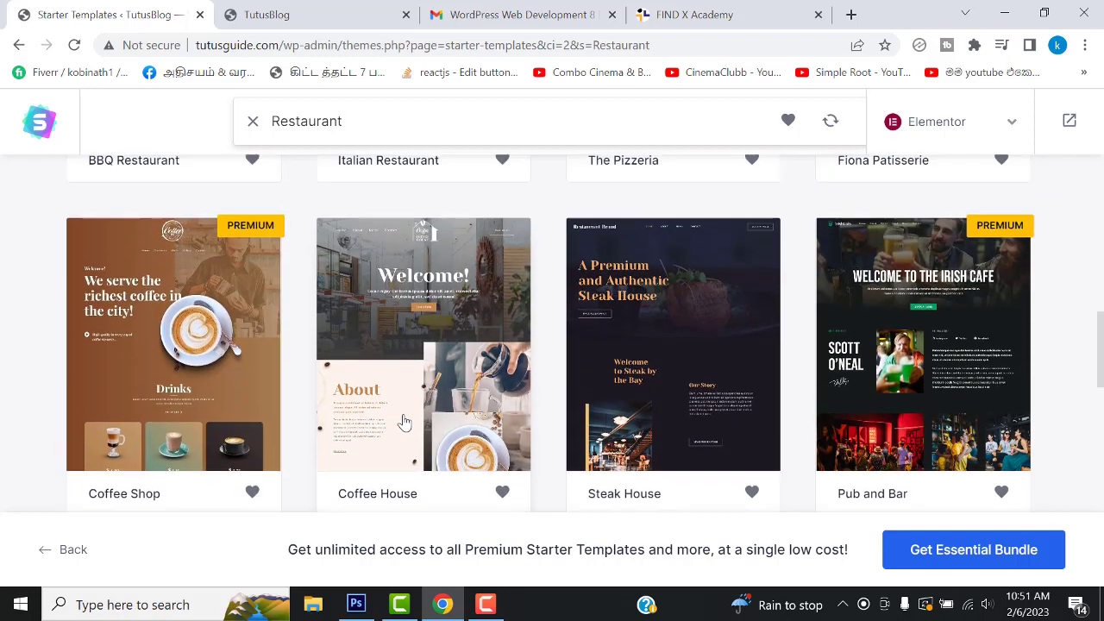
{"action": "scroll", "coordinate": [401, 419], "scroll_direction": "down", "scroll_amount": 2}
{"action": "scroll", "coordinate": [402, 413], "scroll_direction": "up", "scroll_amount": 1}
{"action": "scroll", "coordinate": [406, 399], "scroll_direction": "up", "scroll_amount": 8}
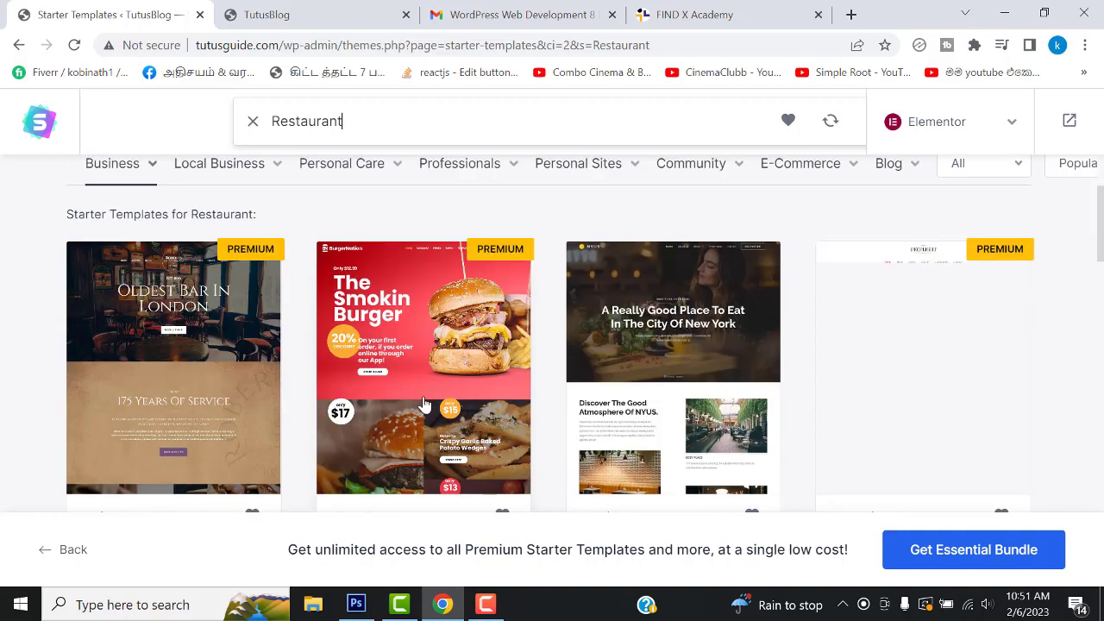
{"action": "scroll", "coordinate": [439, 398], "scroll_direction": "up", "scroll_amount": 3}
{"action": "scroll", "coordinate": [633, 387], "scroll_direction": "down", "scroll_amount": 4}
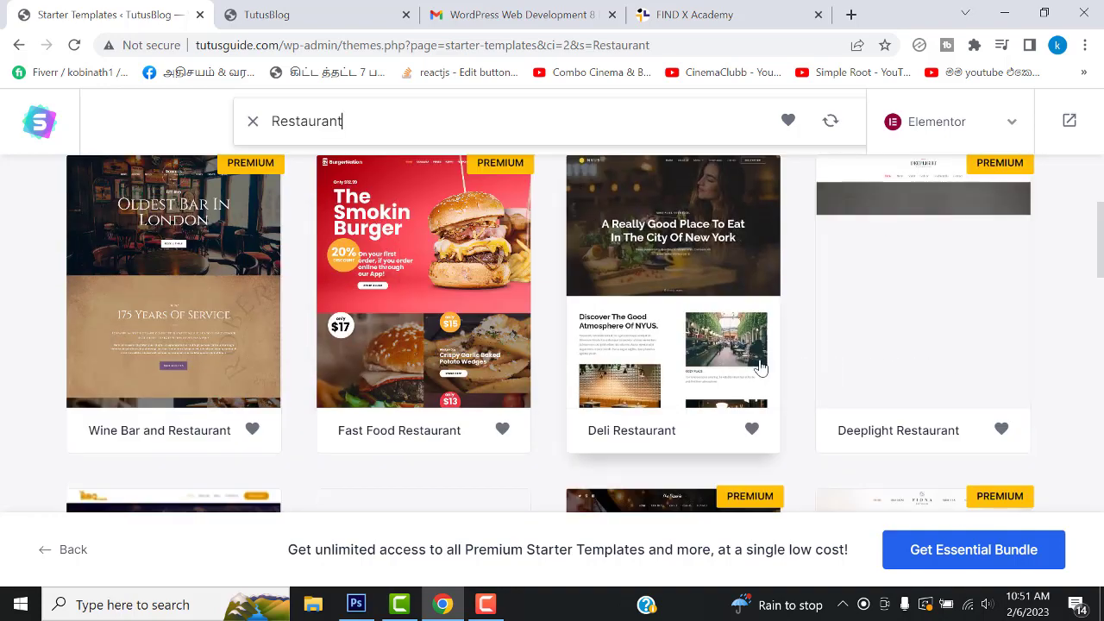
- Select the free Deli Restaurant starter template and review the sections of its home page preview
{"action": "left_click", "coordinate": [645, 350]}
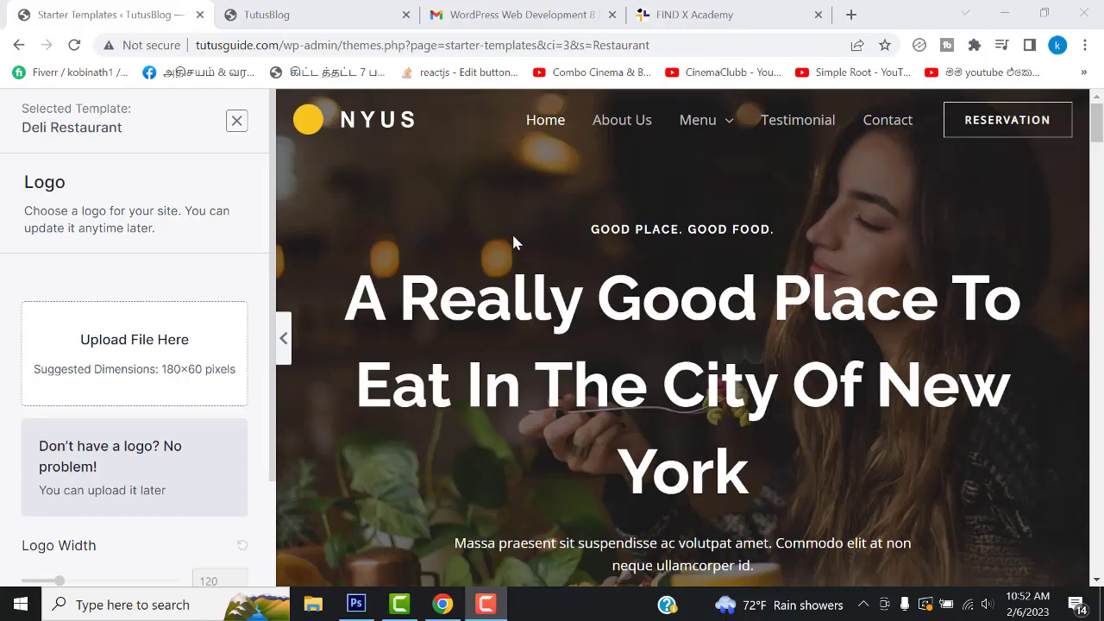
{"action": "scroll", "coordinate": [892, 396], "scroll_direction": "down", "scroll_amount": 9}
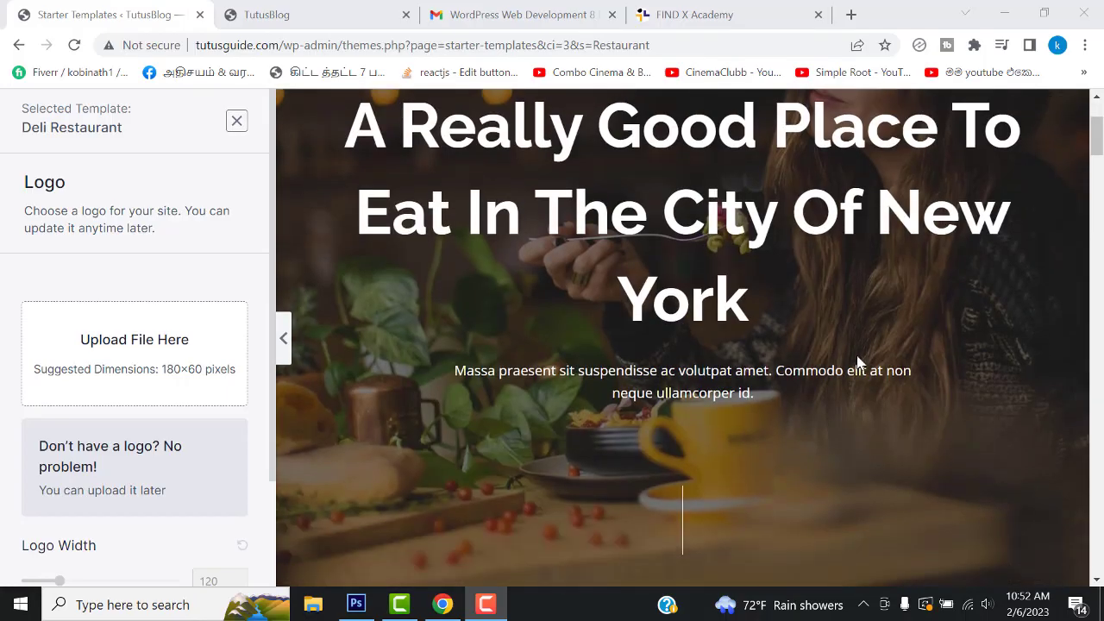
{"action": "scroll", "coordinate": [893, 405], "scroll_direction": "down", "scroll_amount": 15}
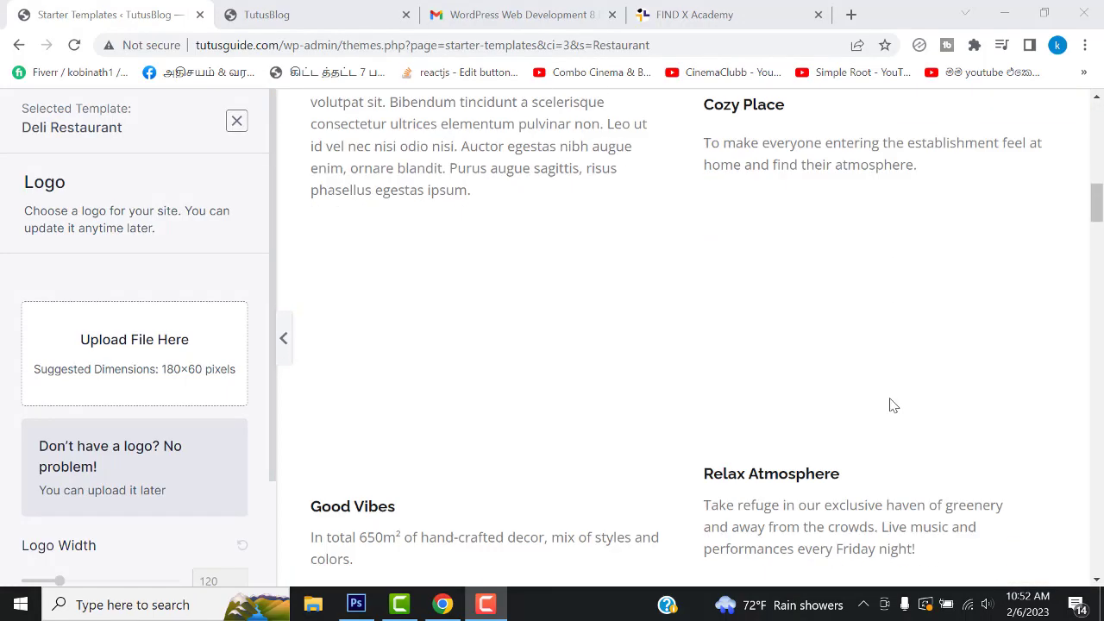
{"action": "scroll", "coordinate": [890, 405], "scroll_direction": "down", "scroll_amount": 15}
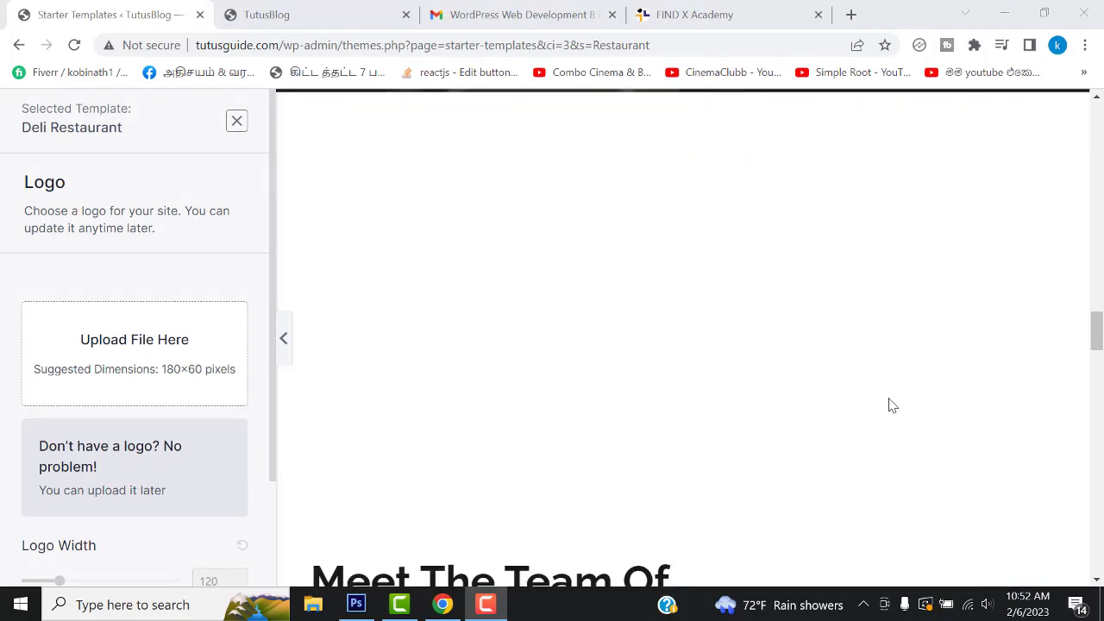
{"action": "scroll", "coordinate": [890, 399], "scroll_direction": "up", "scroll_amount": 20}
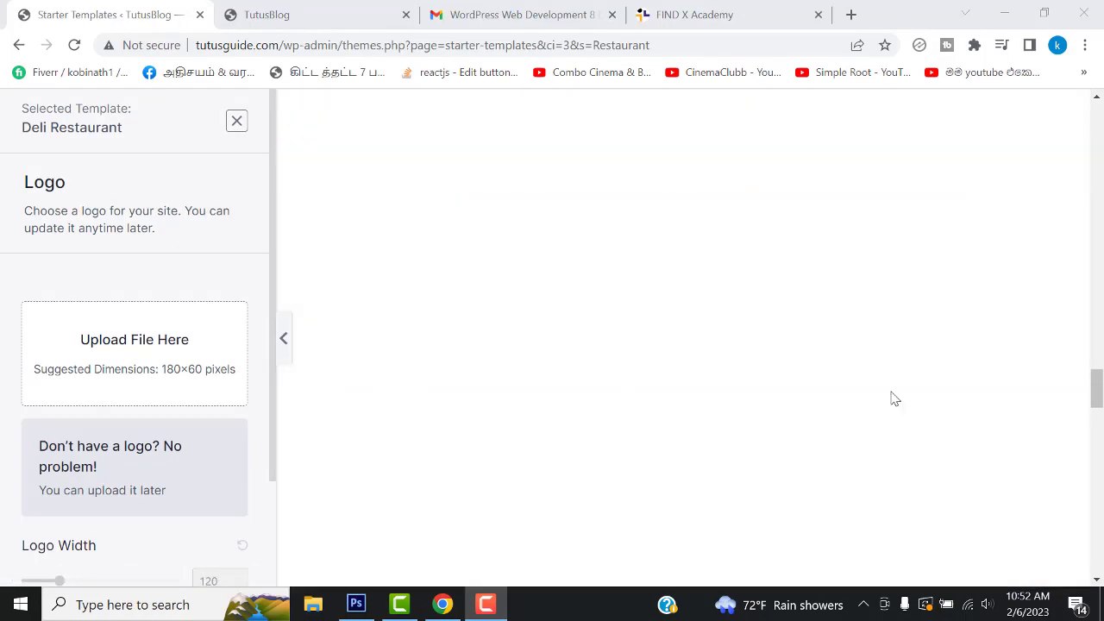
{"action": "scroll", "coordinate": [901, 394], "scroll_direction": "up", "scroll_amount": 5}
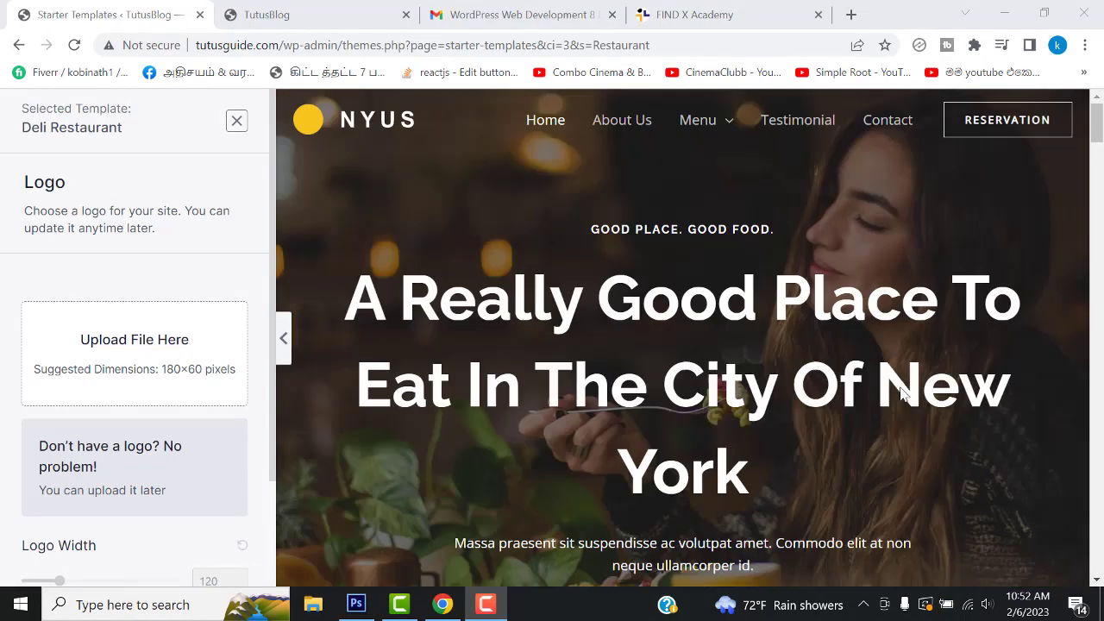
{"action": "scroll", "coordinate": [949, 345], "scroll_direction": "down", "scroll_amount": 6}
{"action": "scroll", "coordinate": [183, 512], "scroll_direction": "down", "scroll_amount": 2}
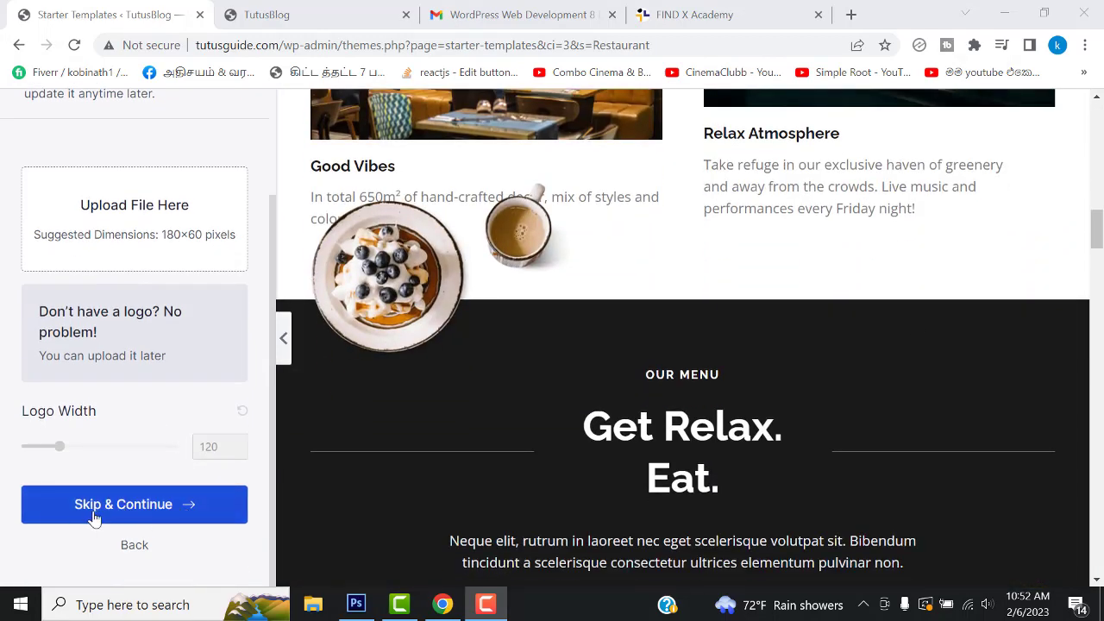
- Skip the logo upload and keep the template's default colours and Raleway / Open Sans fonts
{"action": "left_click", "coordinate": [177, 513]}
{"action": "scroll", "coordinate": [176, 508], "scroll_direction": "down", "scroll_amount": 3}
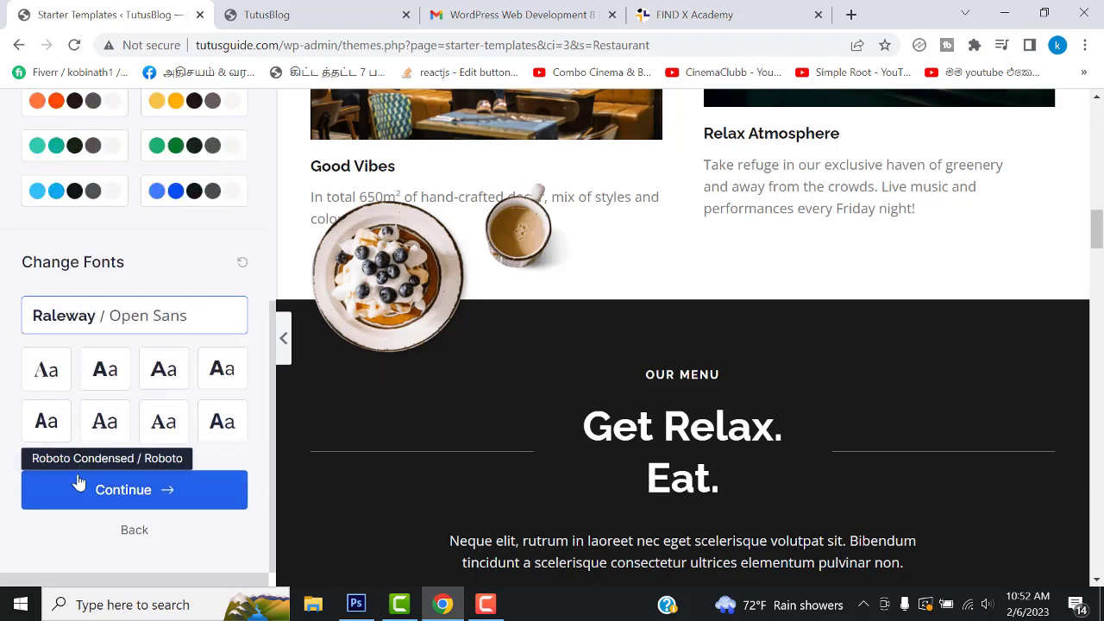
{"action": "left_click", "coordinate": [129, 496]}
- Accept the newsletter and privacy statement, and describe the user as Beginner building a website for Myself/My Company
{"action": "scroll", "coordinate": [758, 392], "scroll_direction": "down", "scroll_amount": 2}
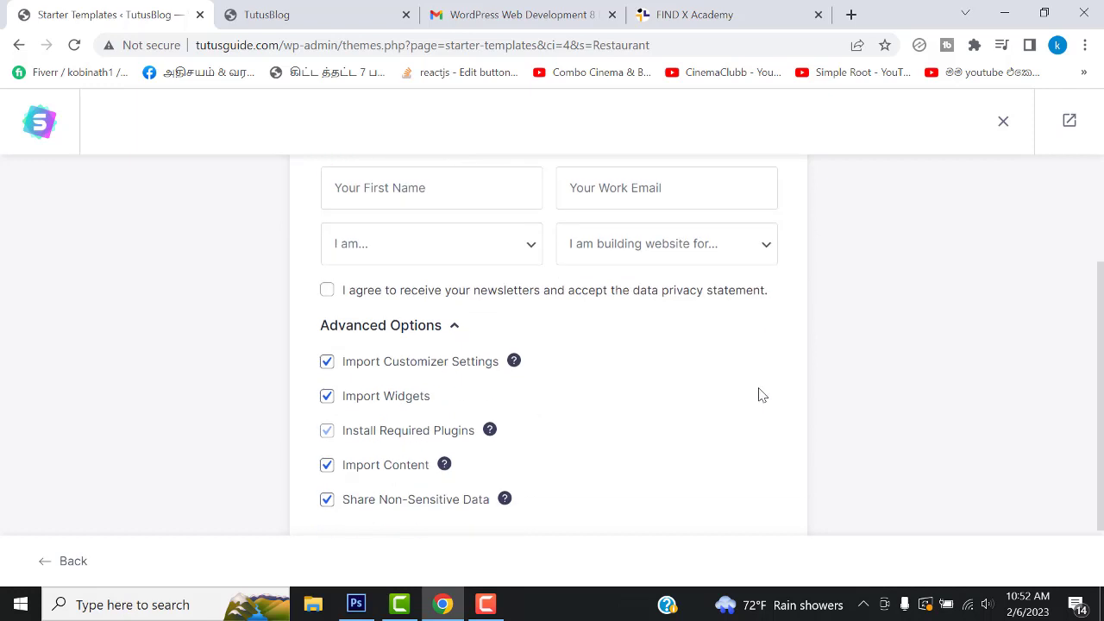
{"action": "scroll", "coordinate": [498, 377], "scroll_direction": "up", "scroll_amount": 2}
{"action": "scroll", "coordinate": [548, 345], "scroll_direction": "down", "scroll_amount": 3}
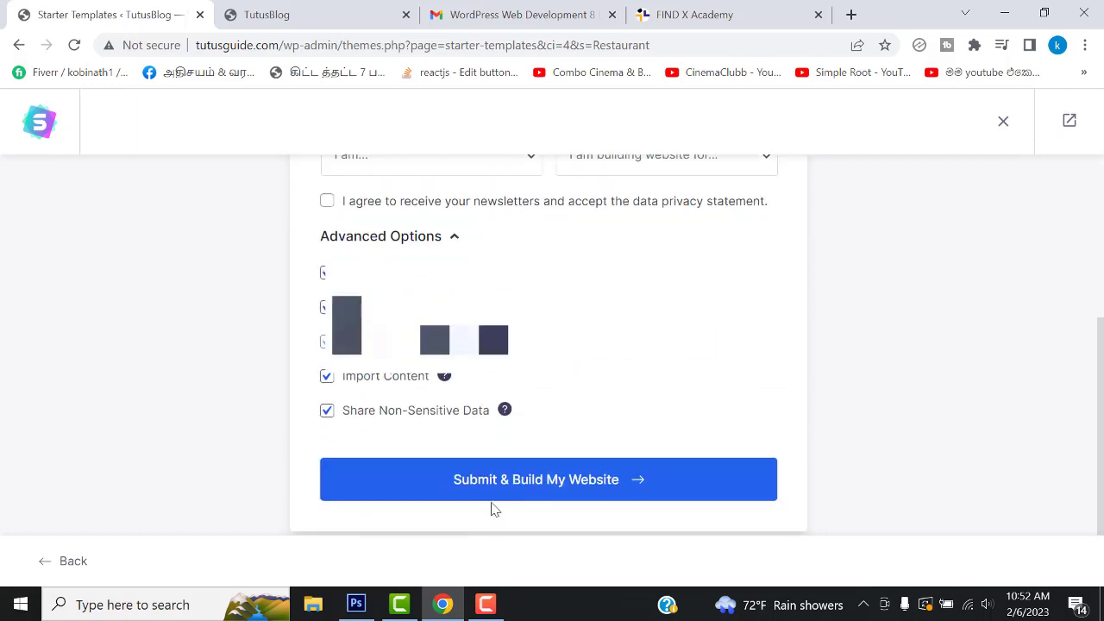
{"action": "left_click", "coordinate": [327, 202]}
{"action": "scroll", "coordinate": [329, 203], "scroll_direction": "up", "scroll_amount": 3}
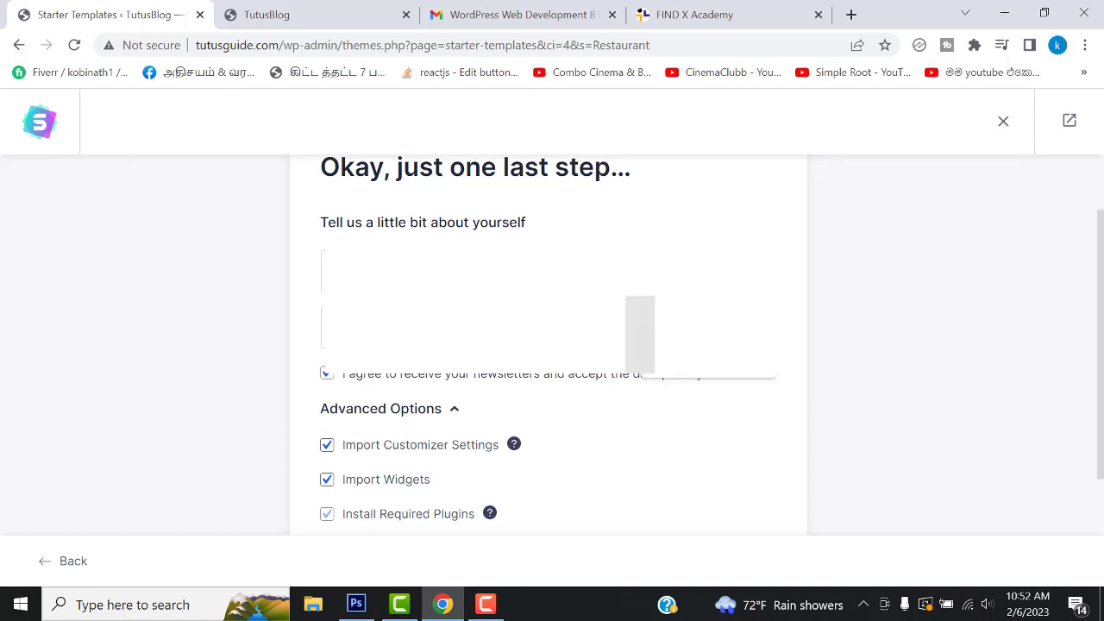
{"action": "left_click", "coordinate": [405, 332]}
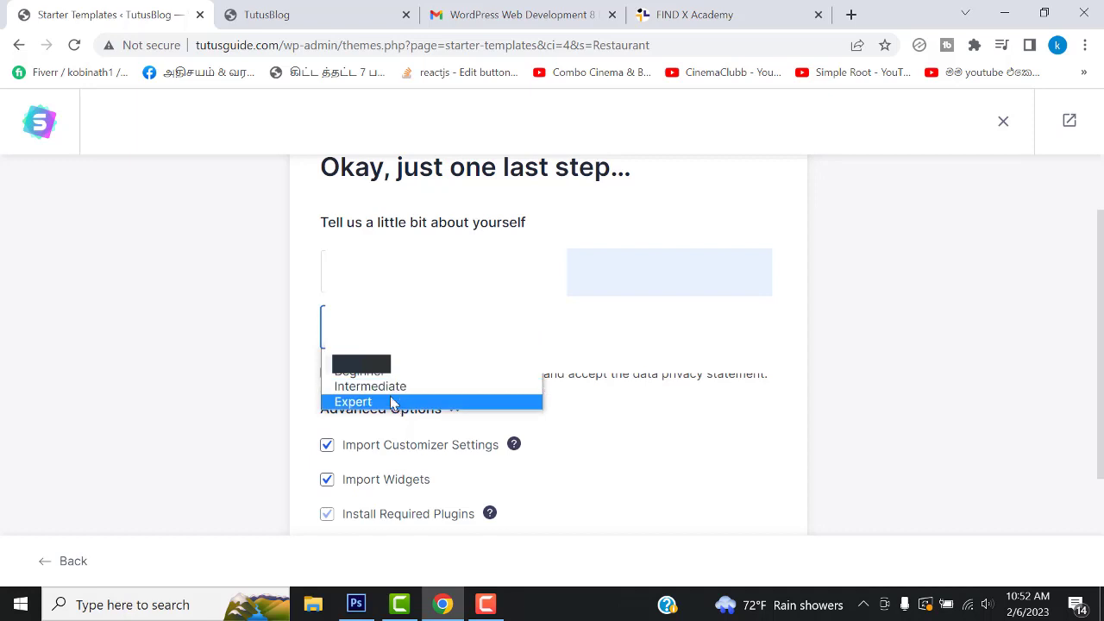
{"action": "left_click", "coordinate": [383, 376]}
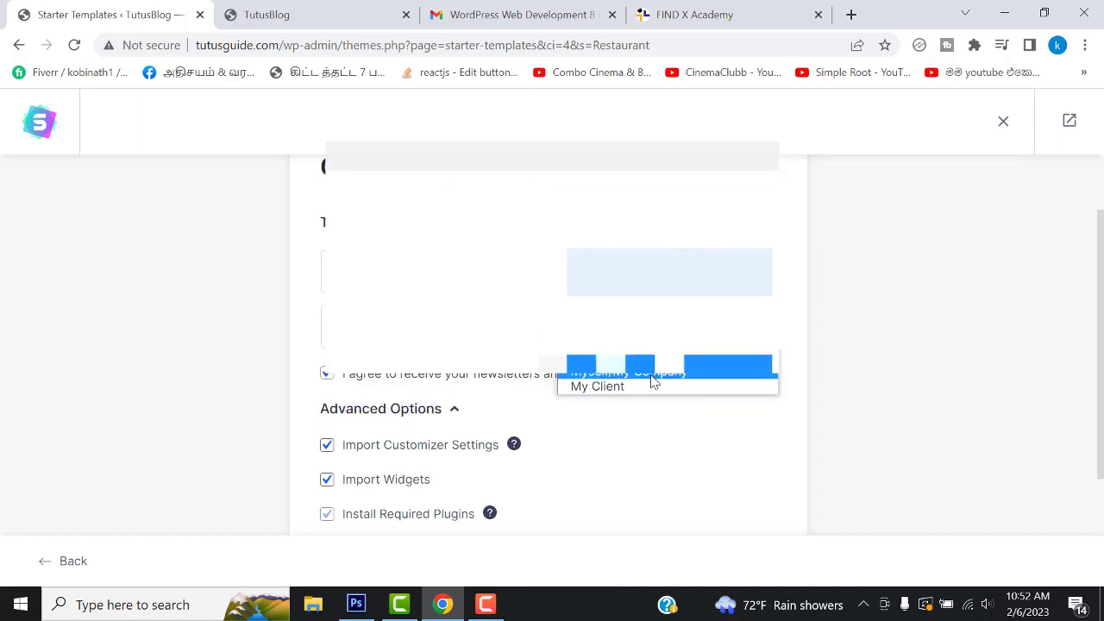
{"action": "left_click", "coordinate": [652, 376]}
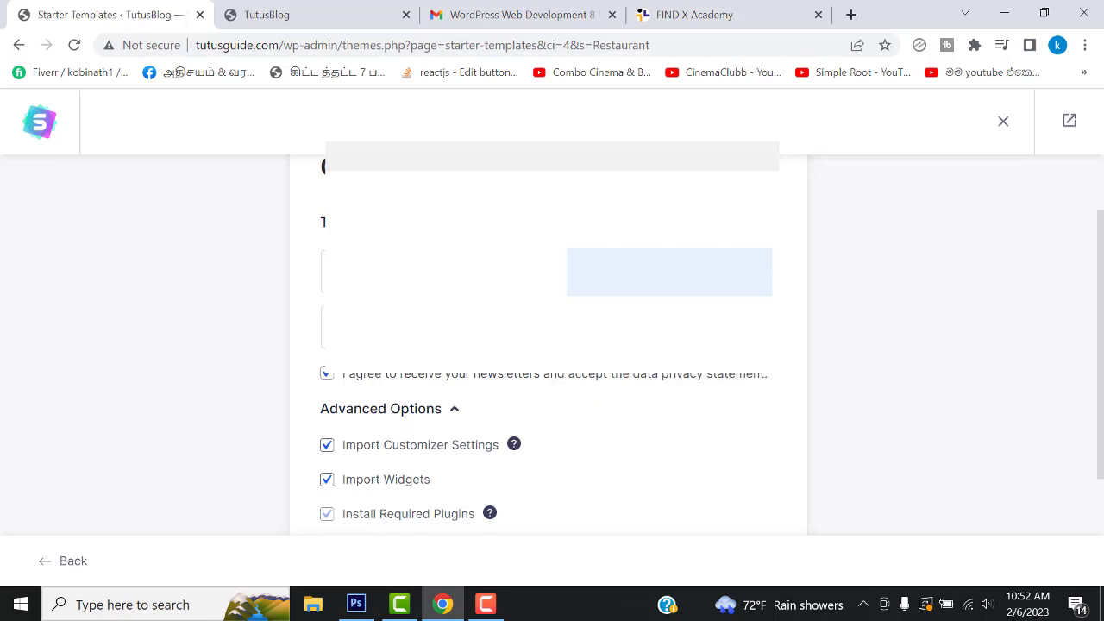
- Submit the form with all advanced import options enabled to build the website from the Deli Restaurant template
{"action": "scroll", "coordinate": [855, 372], "scroll_direction": "down", "scroll_amount": 2}
{"action": "scroll", "coordinate": [855, 374], "scroll_direction": "up", "scroll_amount": 1}
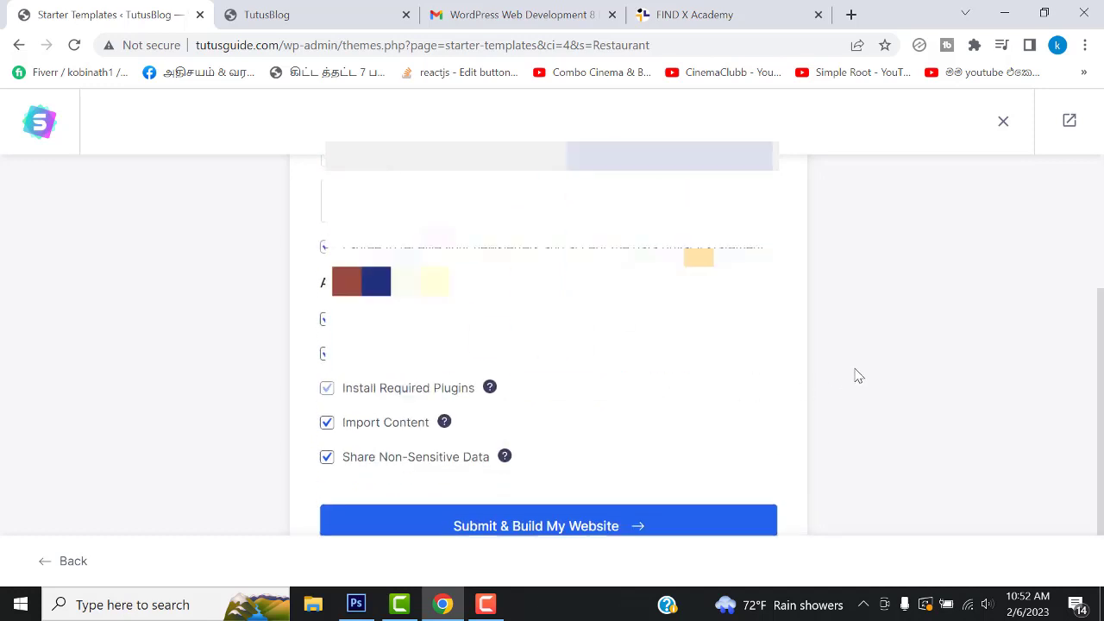
{"action": "scroll", "coordinate": [854, 374], "scroll_direction": "down", "scroll_amount": 1}
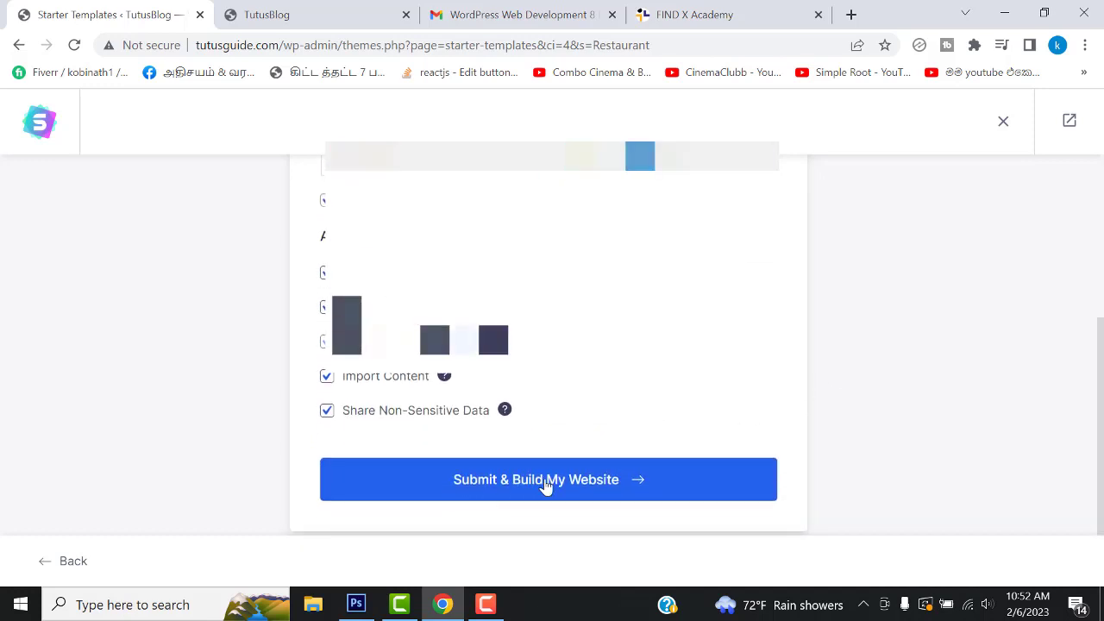
{"action": "left_click", "coordinate": [543, 487]}
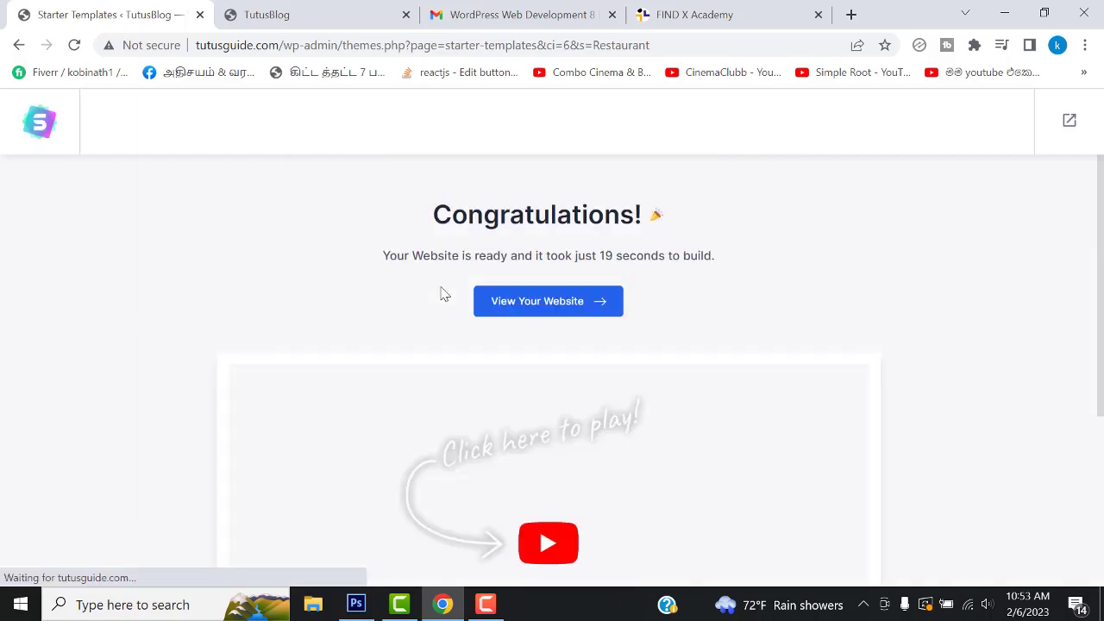
- Open the newly built website and check the page that loads at its root address
{"action": "right_click", "coordinate": [529, 306]}
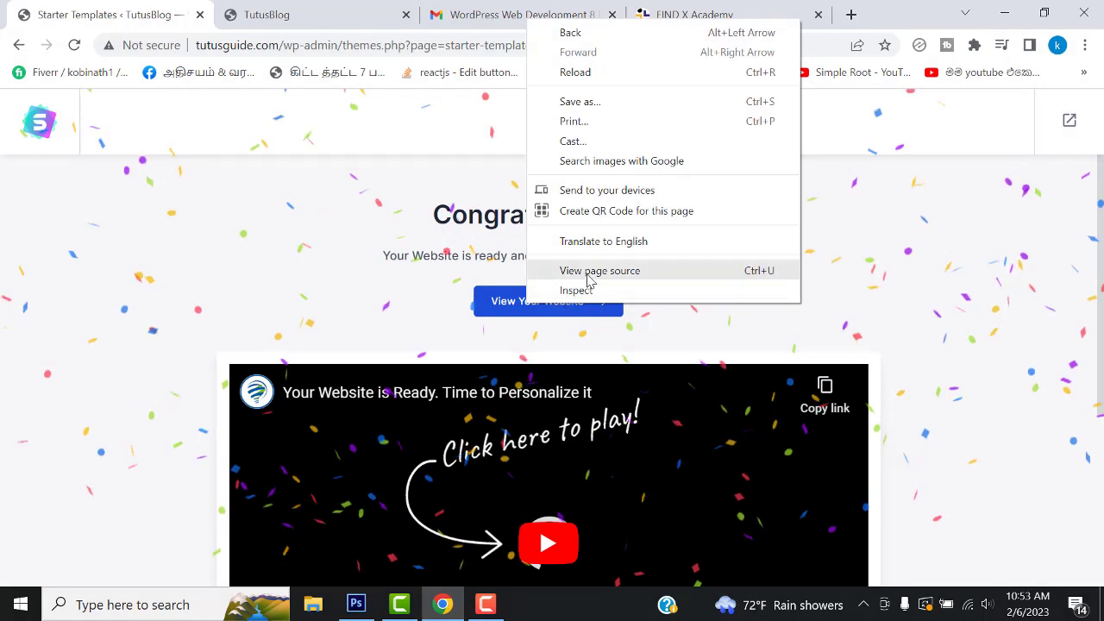
{"action": "left_click", "coordinate": [511, 314]}
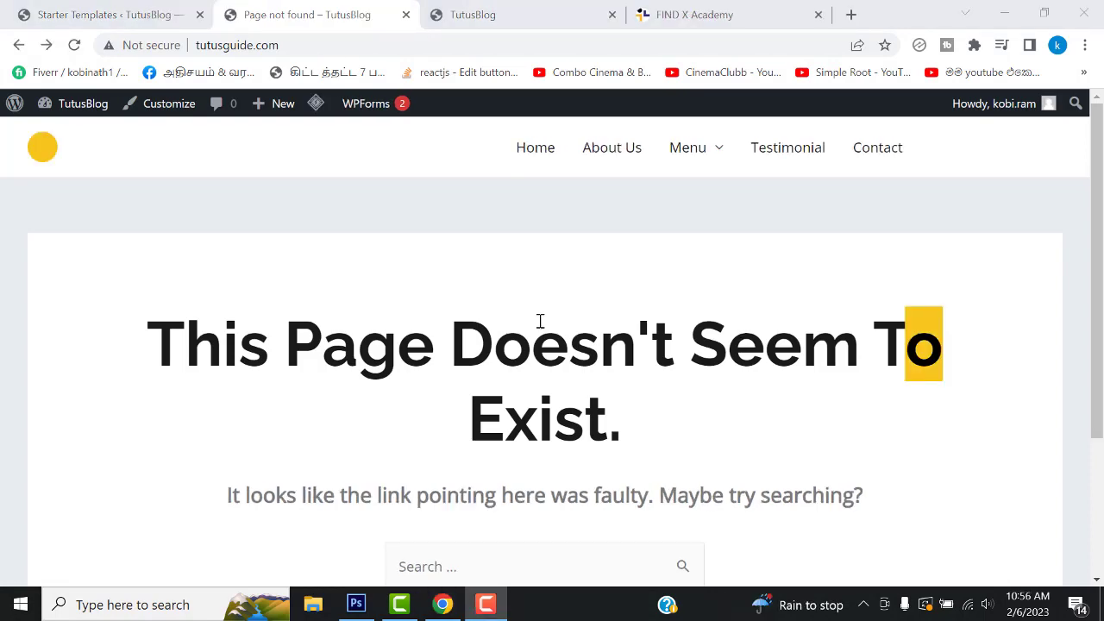
{"action": "scroll", "coordinate": [426, 354], "scroll_direction": "down", "scroll_amount": 1}
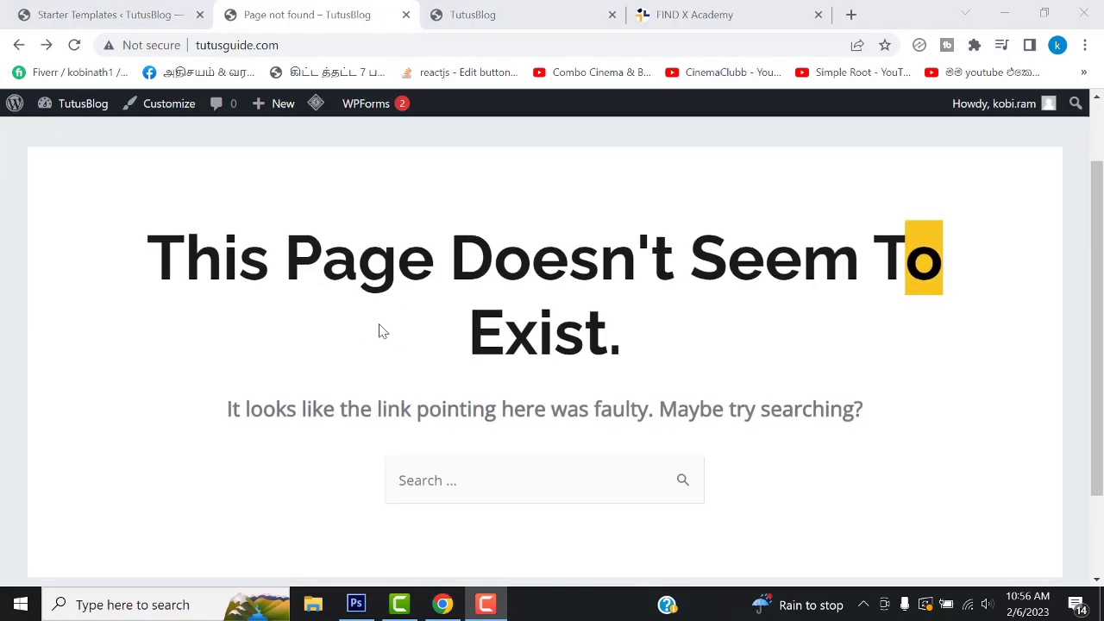
{"action": "scroll", "coordinate": [543, 331], "scroll_direction": "up", "scroll_amount": 1}
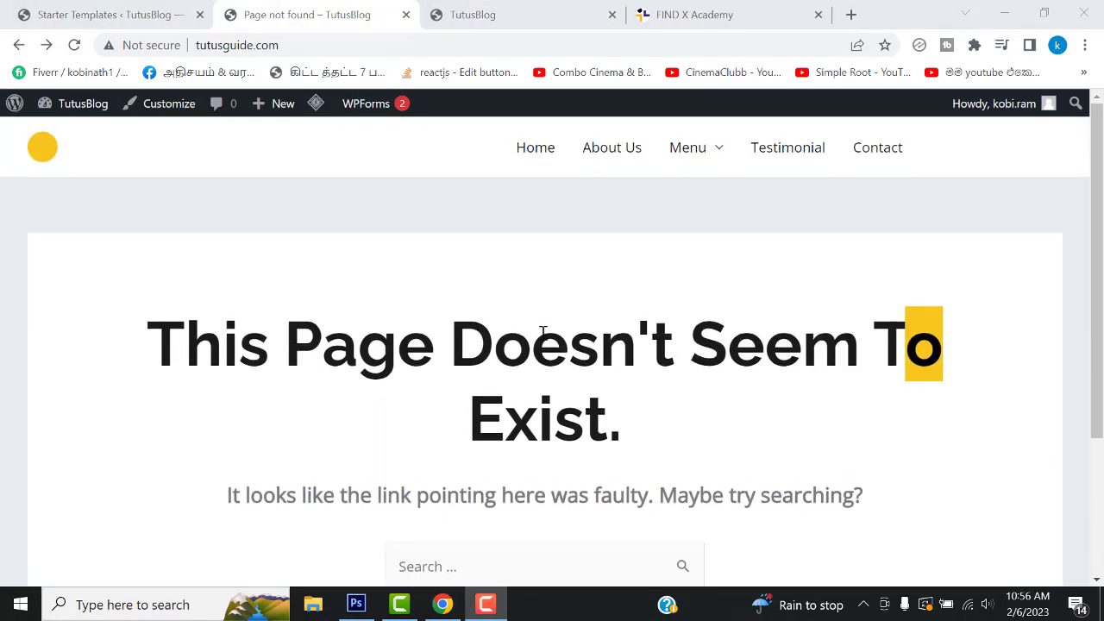
- Go to the site's Home page and examine its imported sections from the hero banner to the food menu
{"action": "left_click", "coordinate": [539, 158]}
{"action": "scroll", "coordinate": [740, 316], "scroll_direction": "down", "scroll_amount": 15}
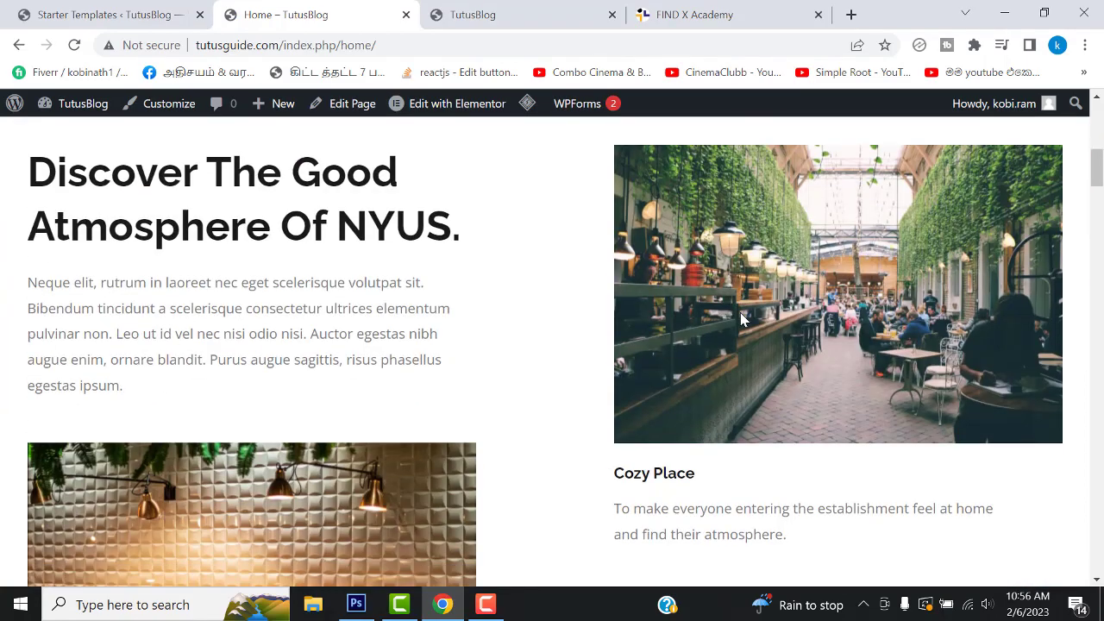
{"action": "scroll", "coordinate": [740, 319], "scroll_direction": "down", "scroll_amount": 8}
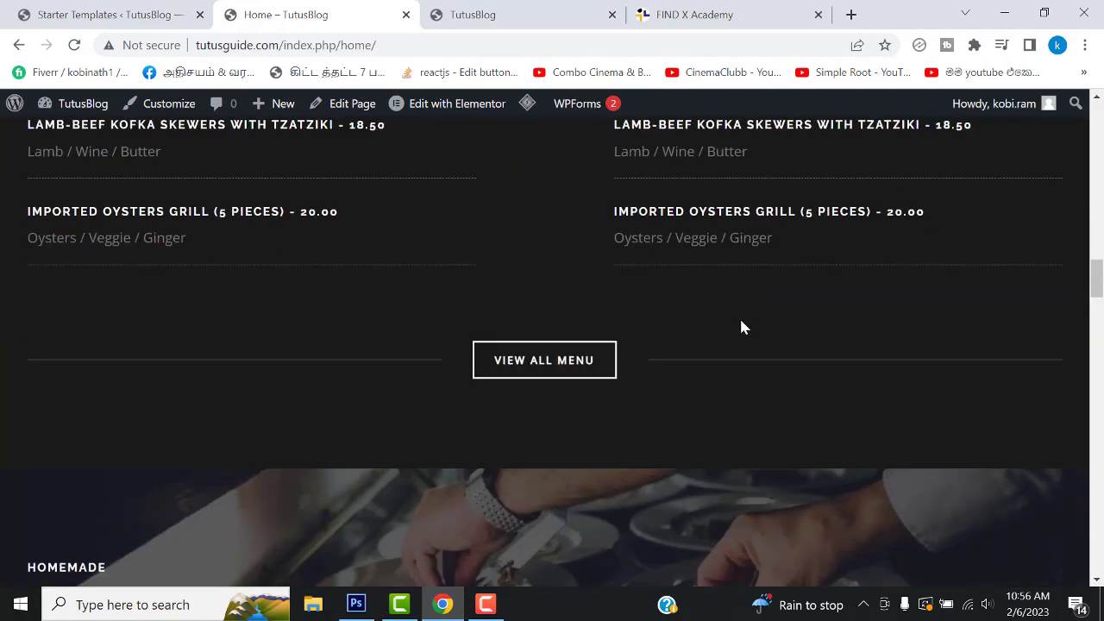
{"action": "scroll", "coordinate": [740, 319], "scroll_direction": "up", "scroll_amount": 9}
{"action": "scroll", "coordinate": [740, 326], "scroll_direction": "up", "scroll_amount": 15}
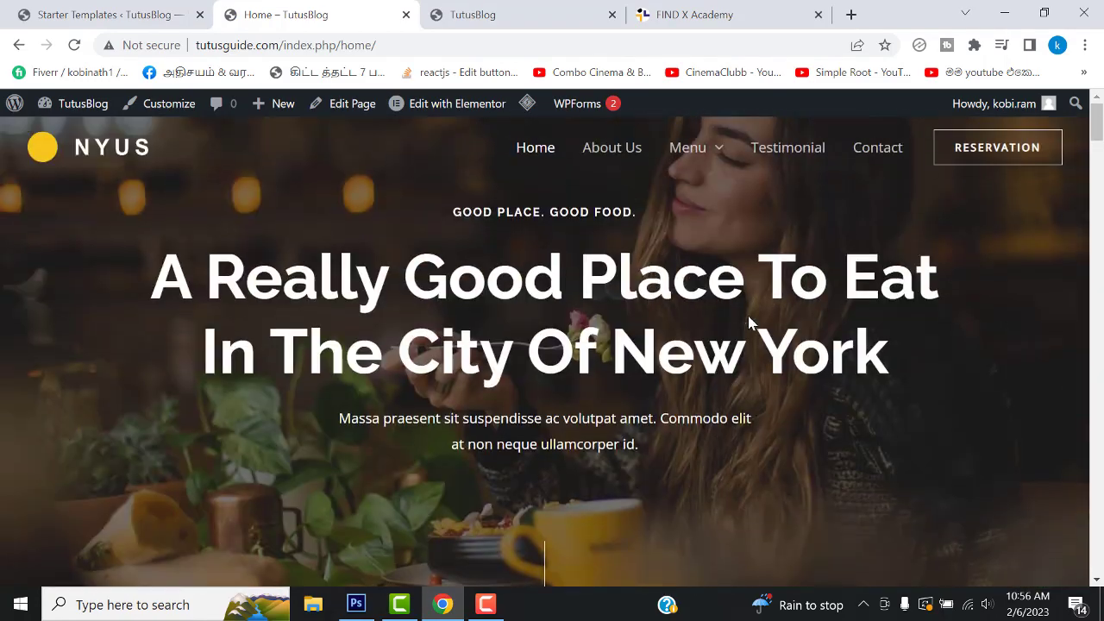
- Highlight the index.php/home/ part of the Home page's web address to inspect it
{"action": "left_click_drag", "start_coordinate": [284, 45], "coordinate": [435, 45]}
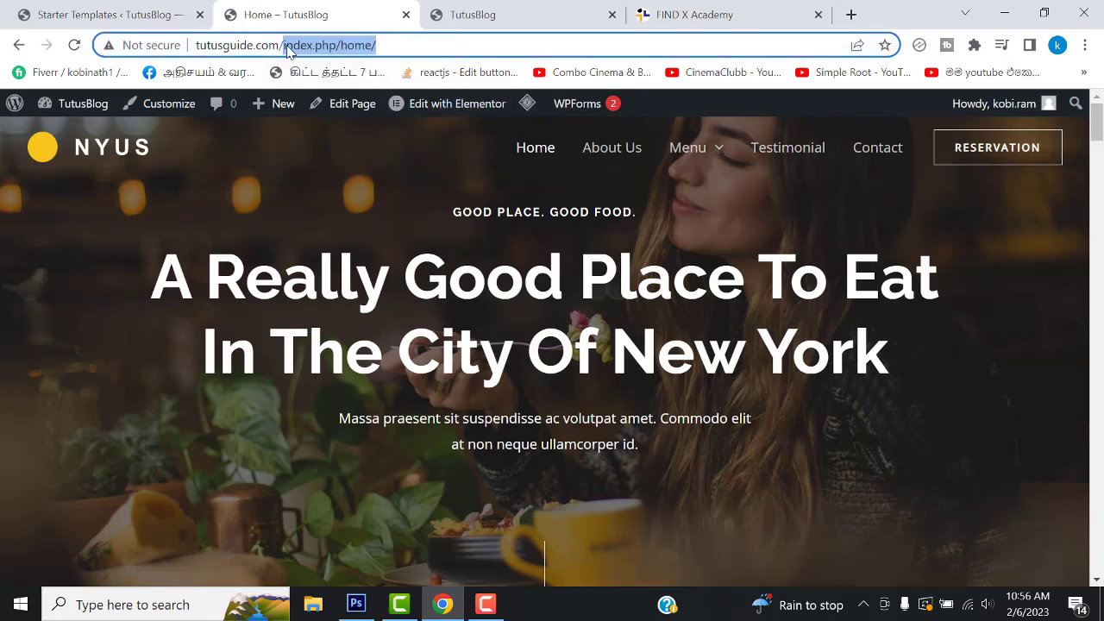
{"action": "left_click_drag", "start_coordinate": [284, 43], "coordinate": [405, 54]}
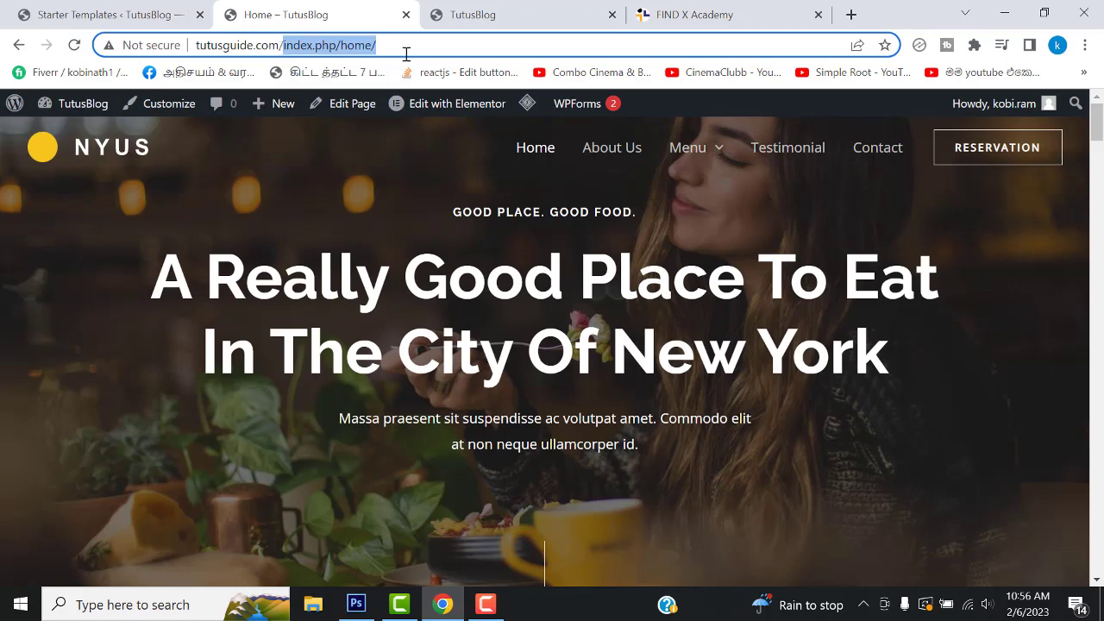
{"action": "left_click", "coordinate": [284, 44]}
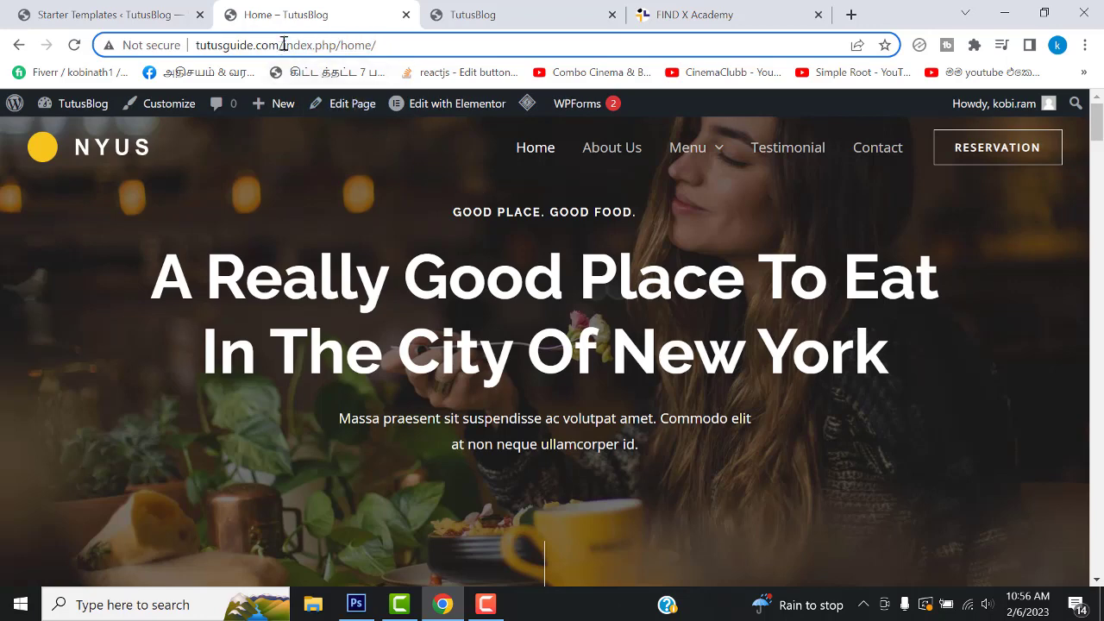
- Examine the site's About Us page from the hero to the team section and bring up its Elementor editing options
{"action": "left_click", "coordinate": [614, 152]}
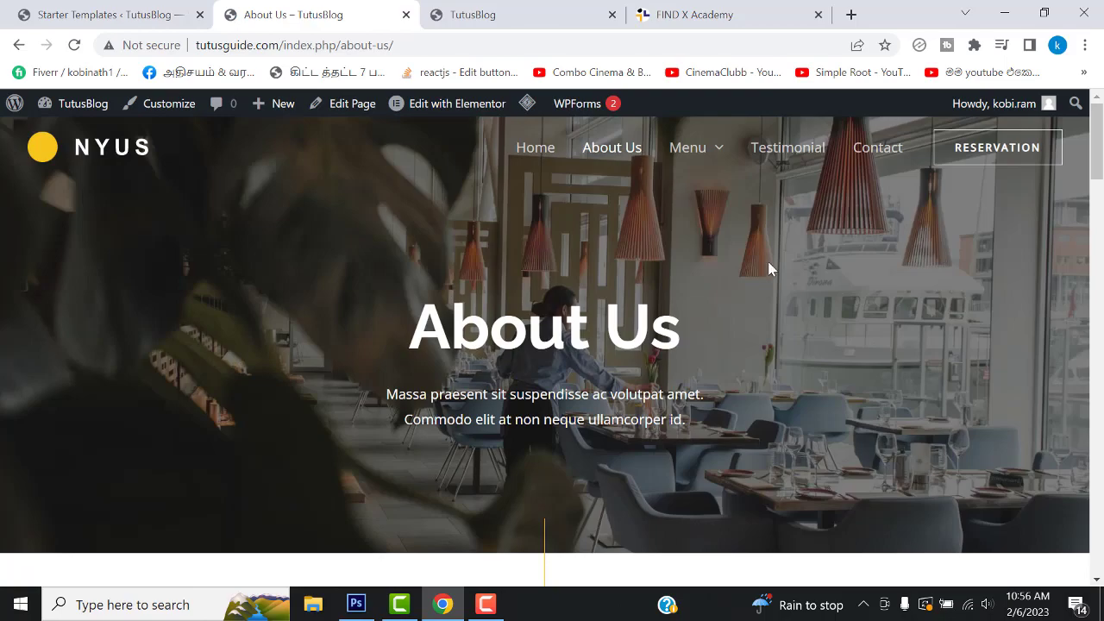
{"action": "scroll", "coordinate": [767, 269], "scroll_direction": "down", "scroll_amount": 20}
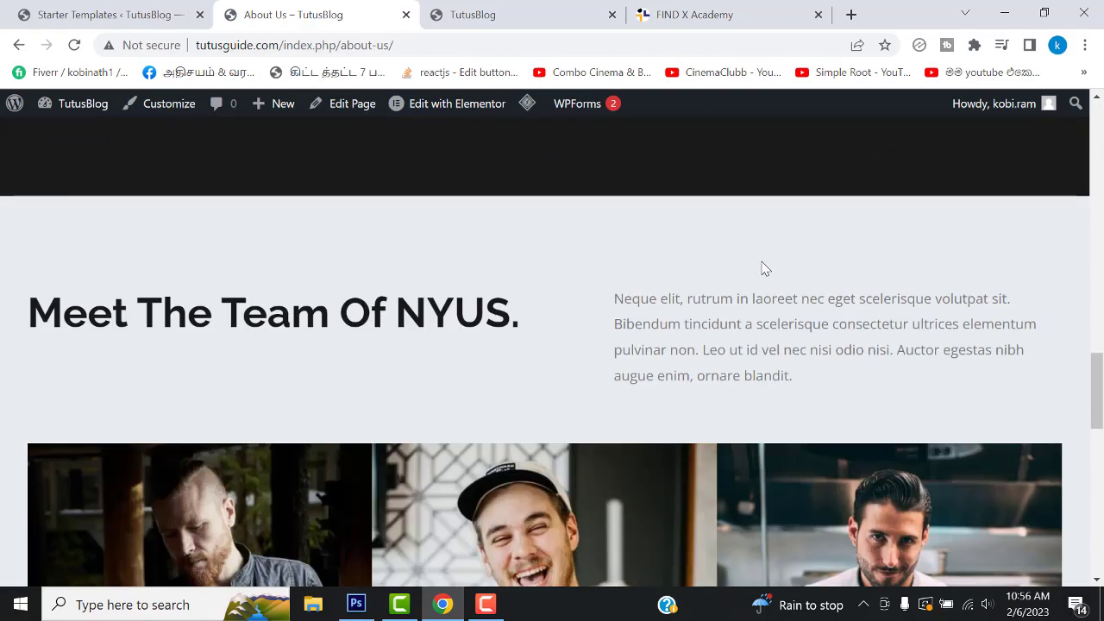
{"action": "scroll", "coordinate": [763, 268], "scroll_direction": "up", "scroll_amount": 10}
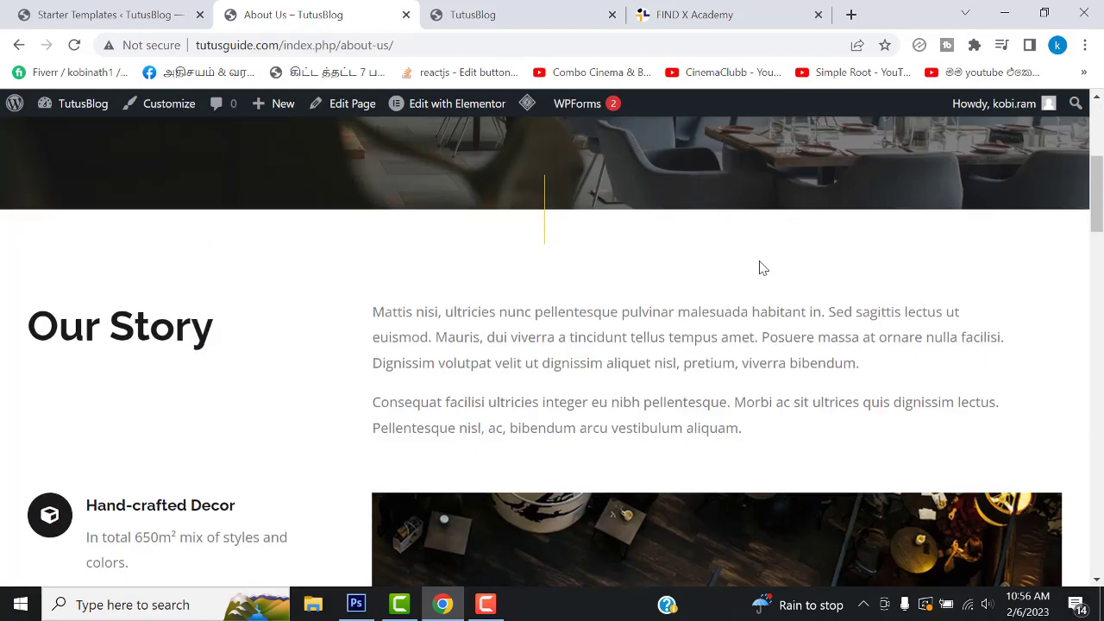
{"action": "scroll", "coordinate": [760, 267], "scroll_direction": "up", "scroll_amount": 5}
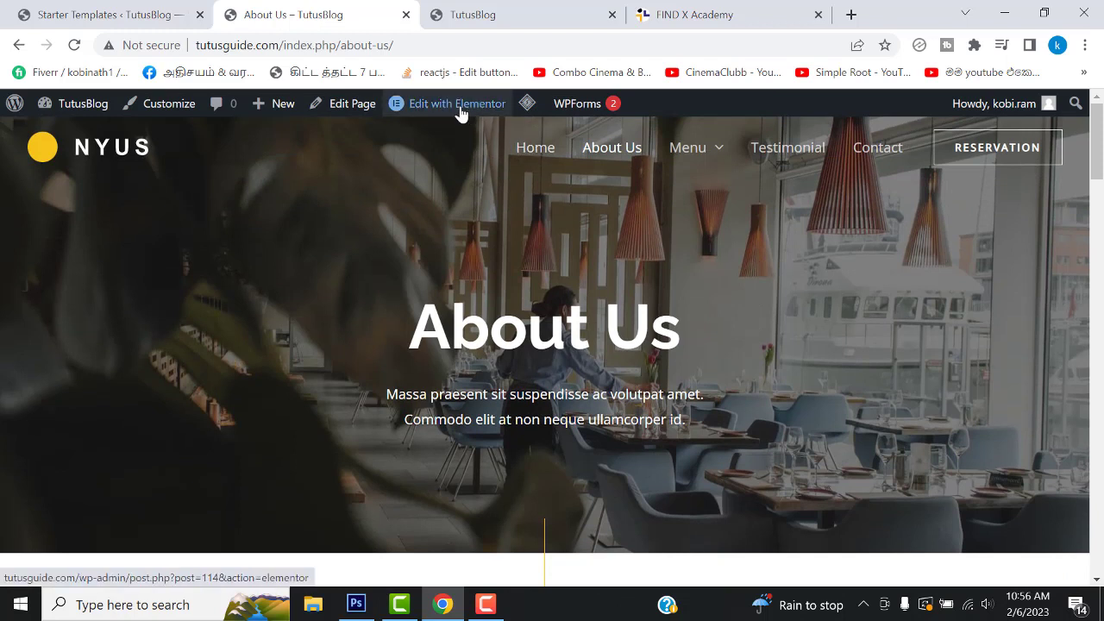
{"action": "mouse_move", "coordinate": [458, 112]}
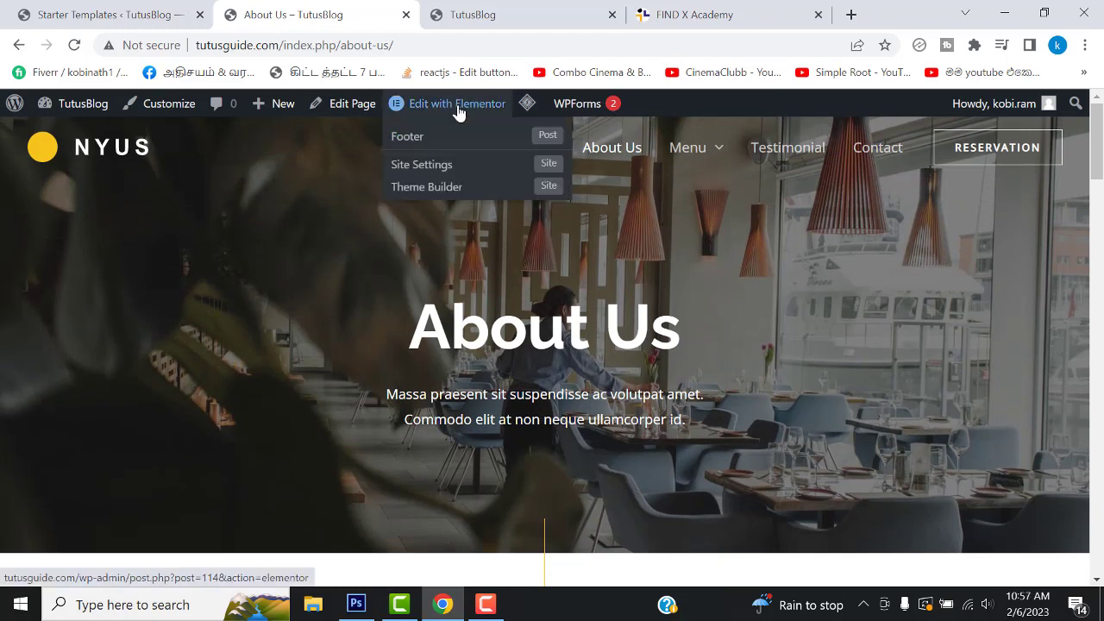